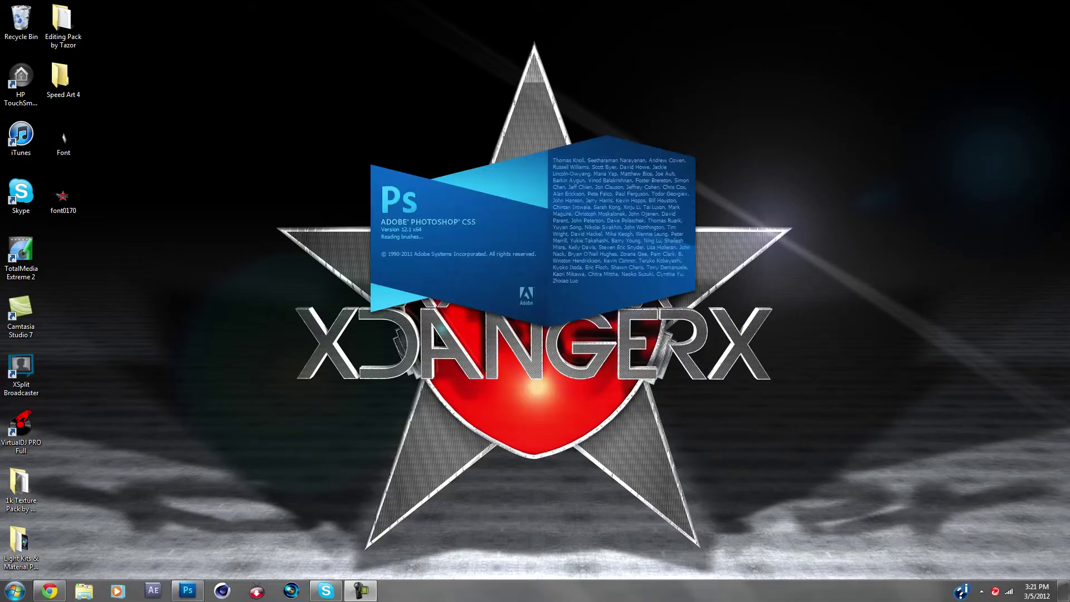
Open YouTube Background Template.psd from the Open dialog
{"action": "key", "text": "ctrl+o"}
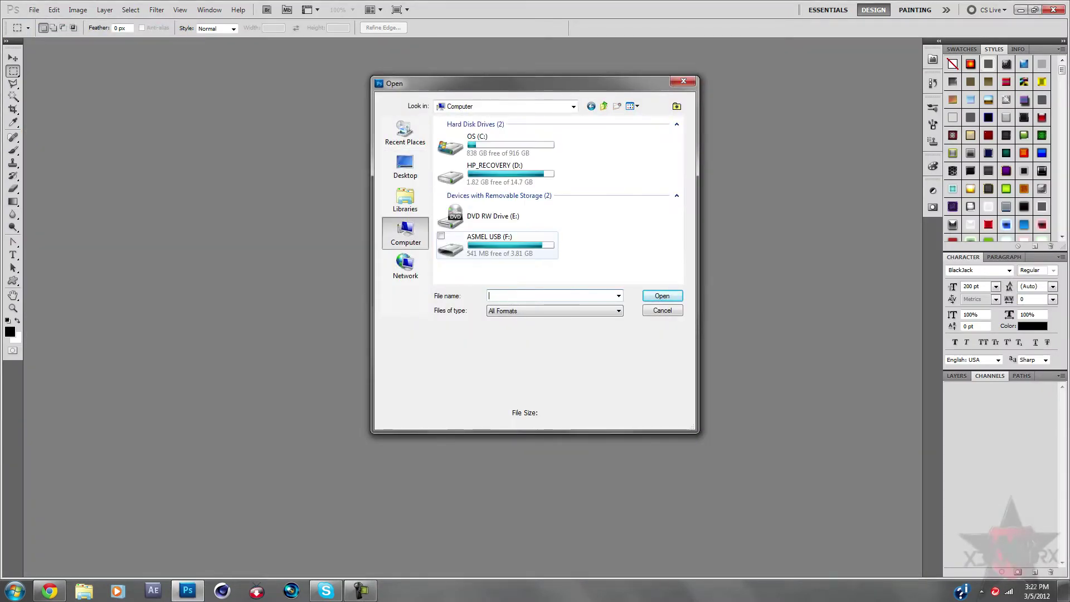
{"action": "double_click", "coordinate": [639, 150]}
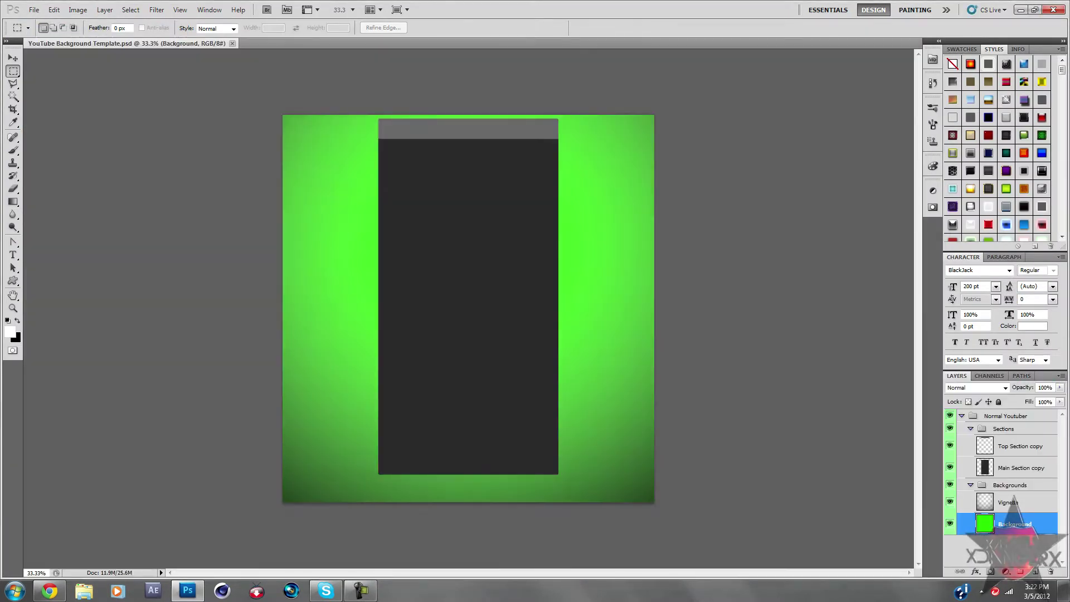
Drain the colour from the green background and darken it to gray
{"action": "key", "text": "alt+BackSpace"}
{"action": "key", "text": "ctrl+o"}
{"action": "key", "text": "Escape"}
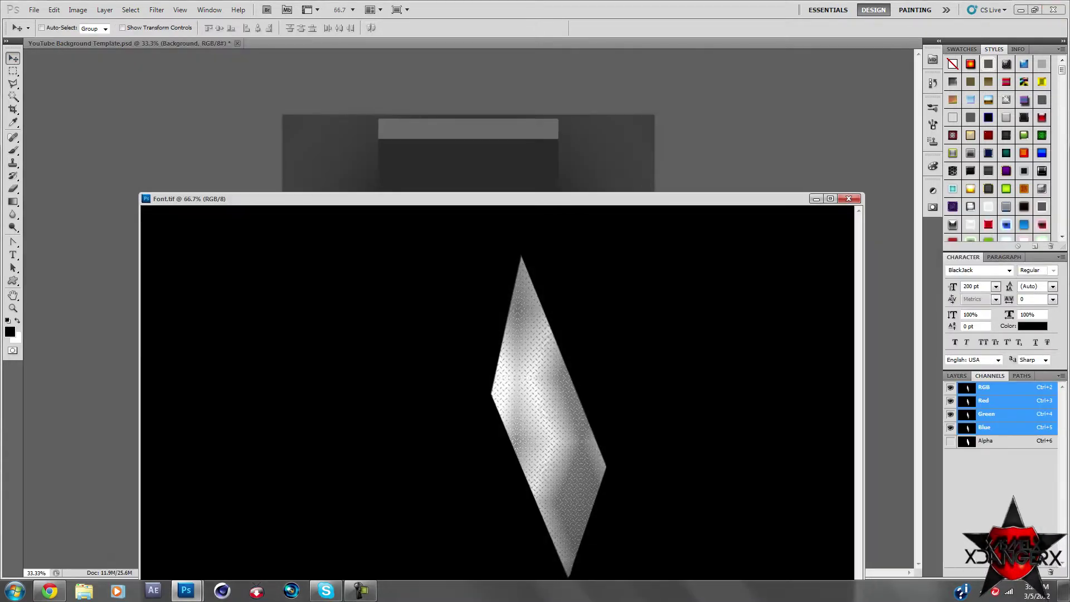
Place the metal shard left of the dark panel, tilted about 28 degrees
{"action": "mouse_move", "coordinate": [548, 329]}
{"action": "left_mouse_down"}
{"action": "mouse_move", "coordinate": [591, 151]}
{"action": "mouse_move", "coordinate": [372, 195]}
{"action": "left_mouse_up"}
{"action": "key", "text": "ctrl+t"}
{"action": "left_click_drag", "start_coordinate": [424, 303], "coordinate": [485, 262]}
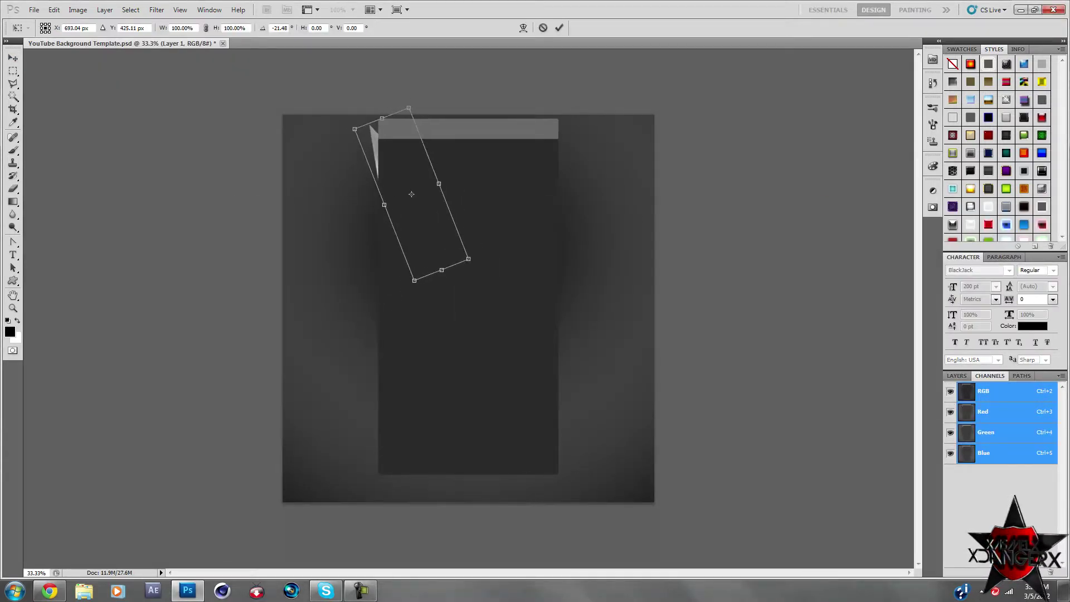
{"action": "scroll", "coordinate": [468, 223], "scroll_direction": "up", "scroll_amount": 3}
{"action": "scroll", "coordinate": [468, 223], "scroll_direction": "down", "scroll_amount": 2}
{"action": "key", "text": "Return"}
{"action": "key", "text": "F7"}
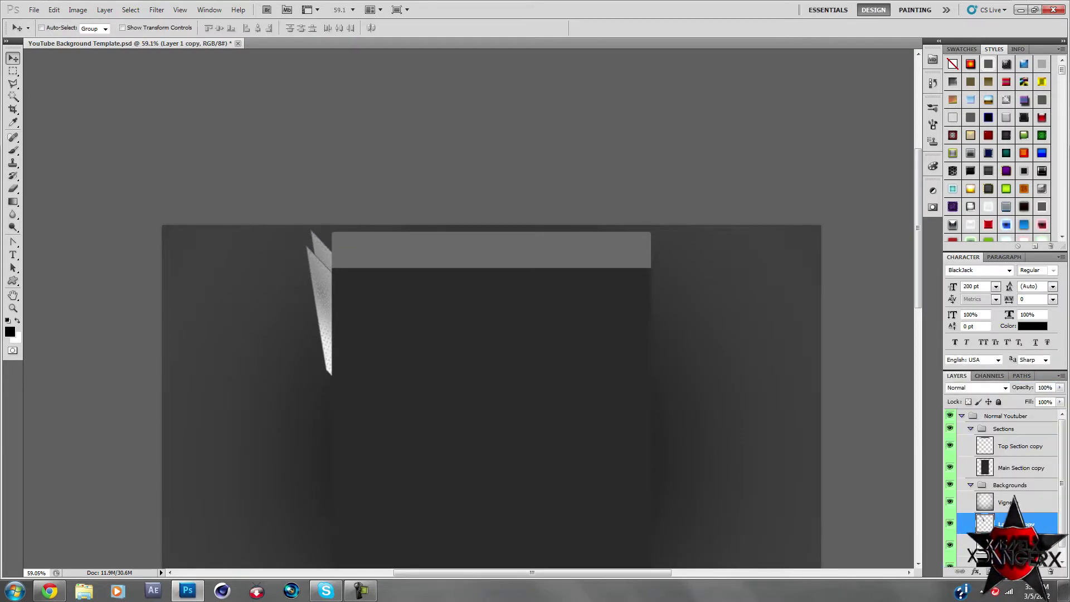
Fan two more rotated shard copies leftward and give each copy a layer style
{"action": "key", "text": "ctrl+alt+shift+t"}
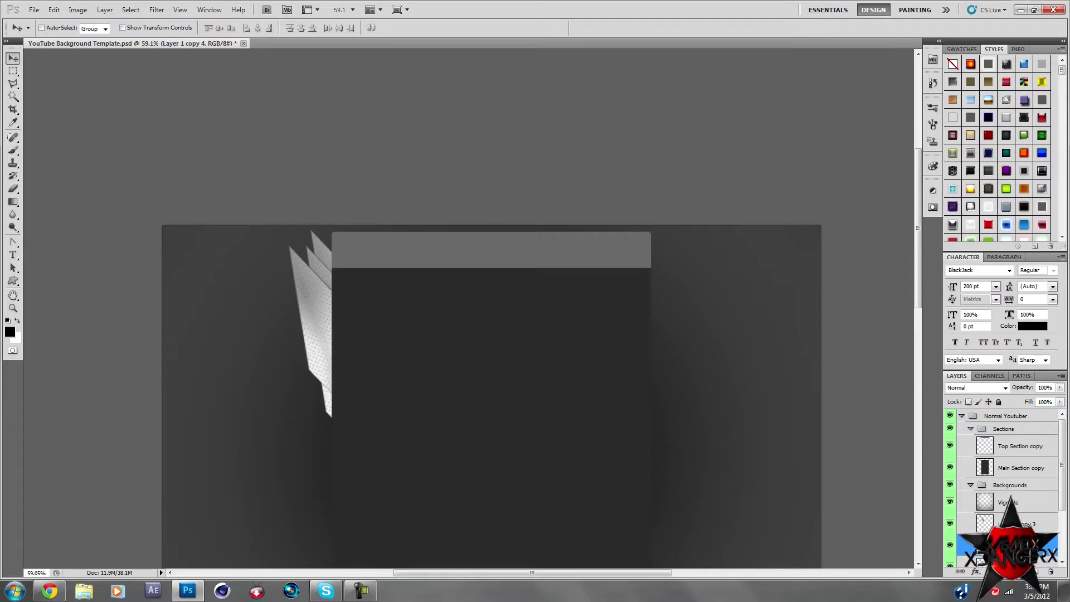
{"action": "scroll", "coordinate": [490, 335], "scroll_direction": "down", "scroll_amount": 3}
{"action": "key", "text": "ctrl+alt+shift+t"}
{"action": "double_click", "coordinate": [1037, 479]}
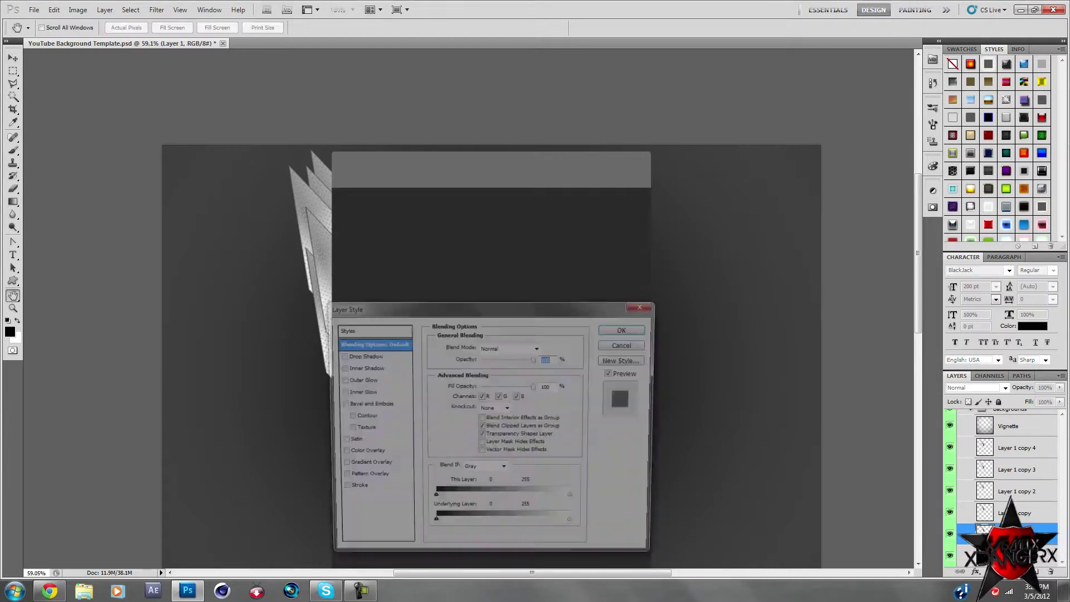
{"action": "key", "text": "Escape"}
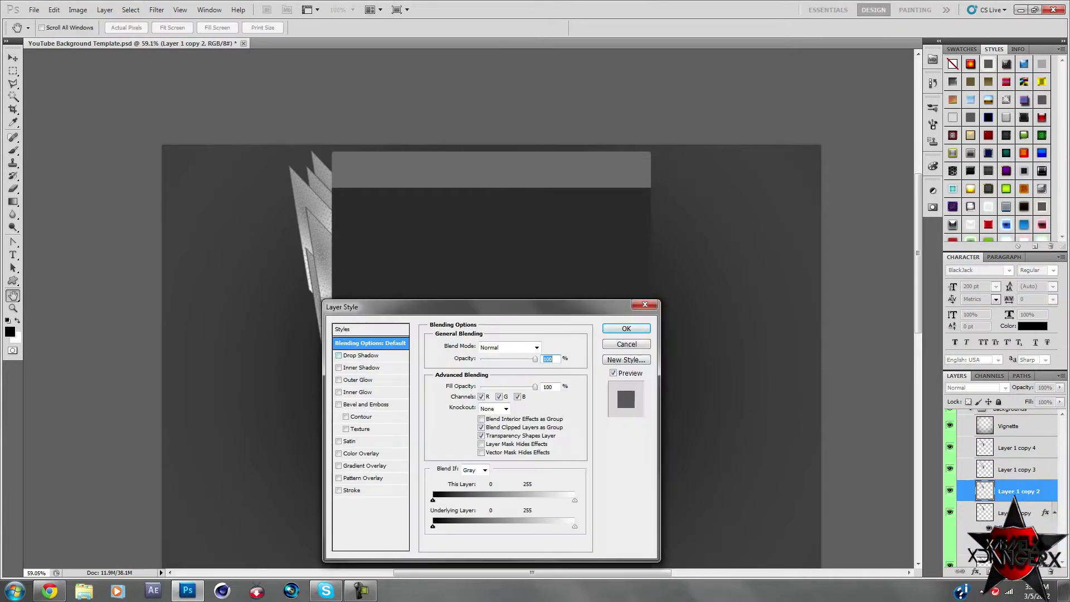
{"action": "double_click", "coordinate": [1014, 470]}
{"action": "key", "text": "Return"}
{"action": "double_click", "coordinate": [1014, 447]}
{"action": "key", "text": "Return"}
Group the shards and mirror a flipped duplicate group onto the panel's right side
{"action": "left_click", "coordinate": [1008, 555], "text": "shift"}
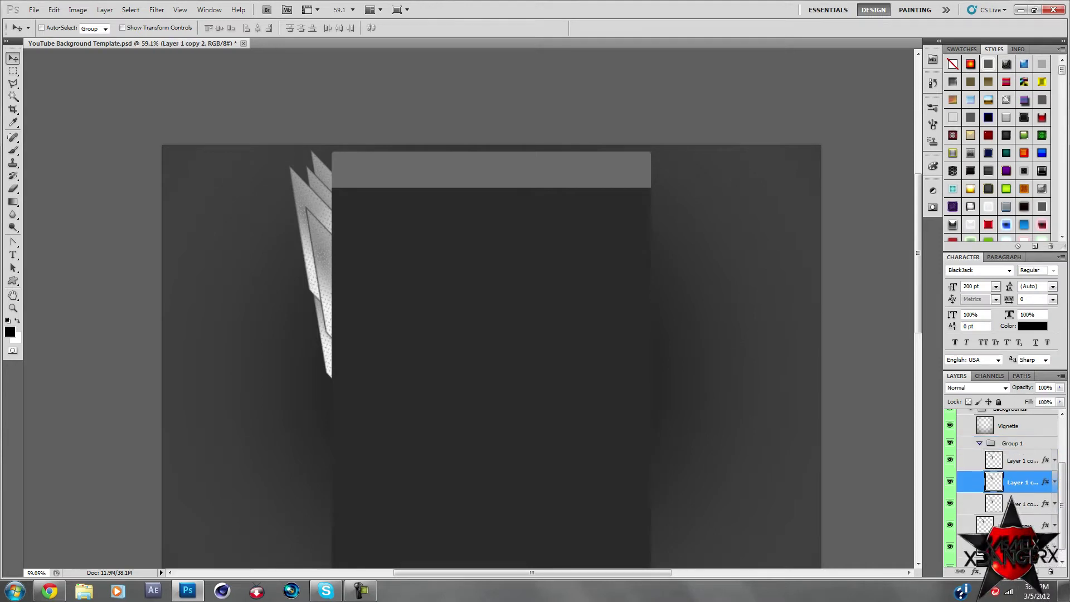
{"action": "key", "text": "ctrl+g"}
{"action": "right_click", "coordinate": [1014, 485]}
{"action": "key", "text": "Return"}
{"action": "left_click", "coordinate": [54, 9]}
{"action": "left_click", "coordinate": [134, 241]}
{"action": "left_click_drag", "start_coordinate": [312, 268], "coordinate": [654, 274]}
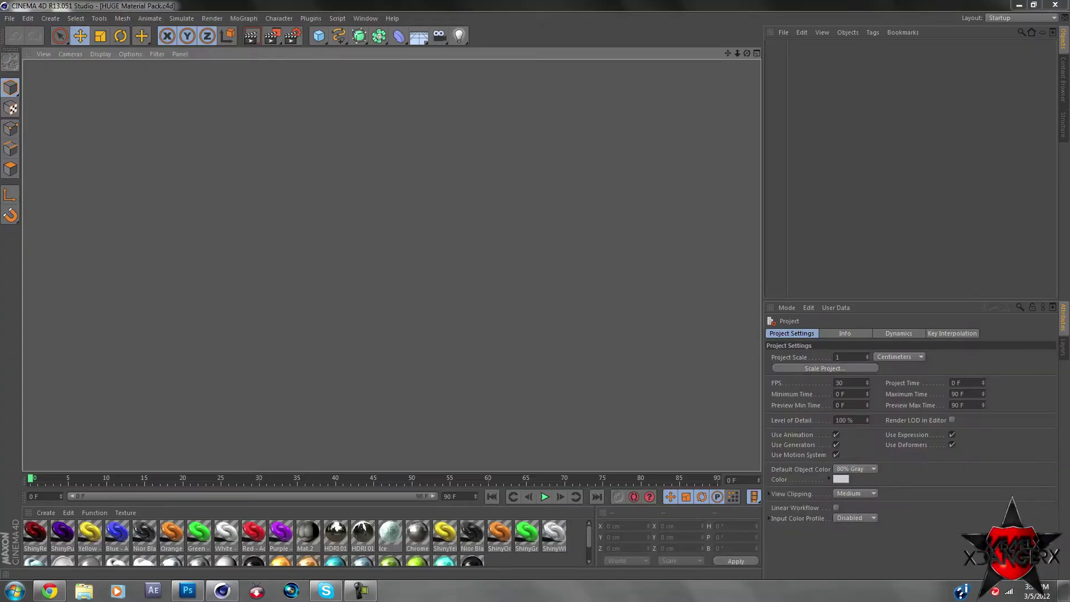
Add a Floor and apply a new material using the Plated Metal texture
{"action": "left_click", "coordinate": [419, 35]}
{"action": "double_click", "coordinate": [574, 533]}
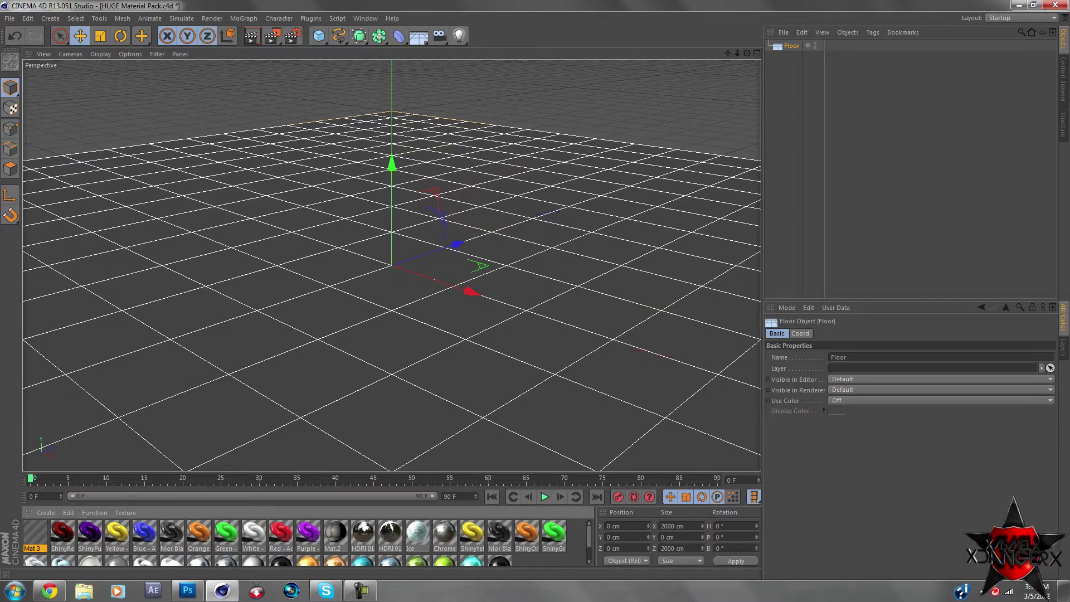
{"action": "double_click", "coordinate": [34, 532]}
{"action": "left_click", "coordinate": [312, 179]}
{"action": "scroll", "coordinate": [485, 255], "scroll_direction": "down", "scroll_amount": 5}
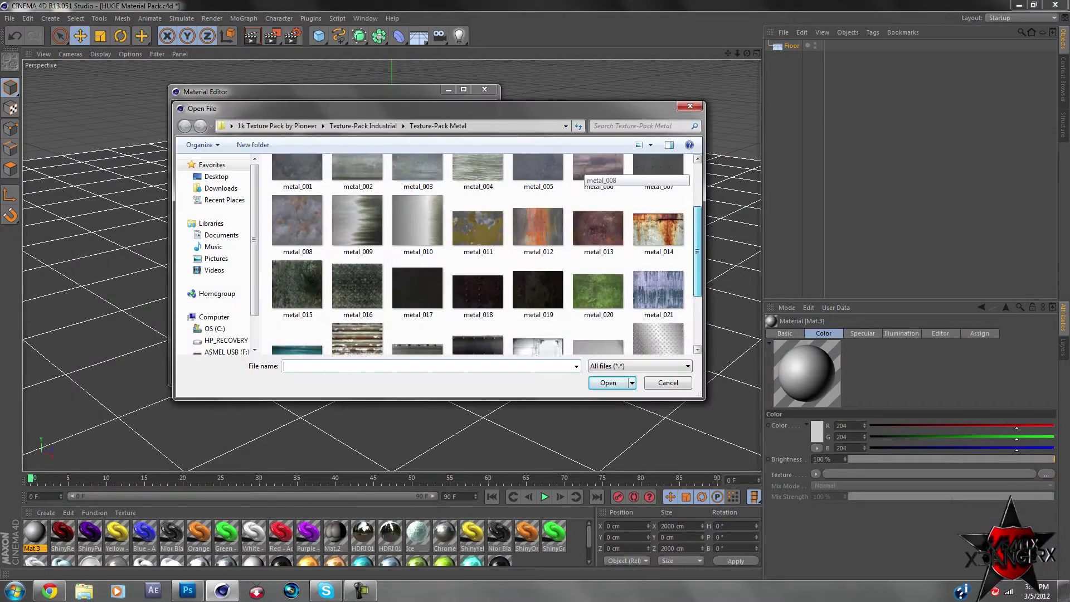
{"action": "double_click", "coordinate": [659, 252]}
{"action": "left_click", "coordinate": [545, 330]}
{"action": "left_click", "coordinate": [484, 90]}
{"action": "left_click_drag", "start_coordinate": [34, 533], "coordinate": [390, 306]}
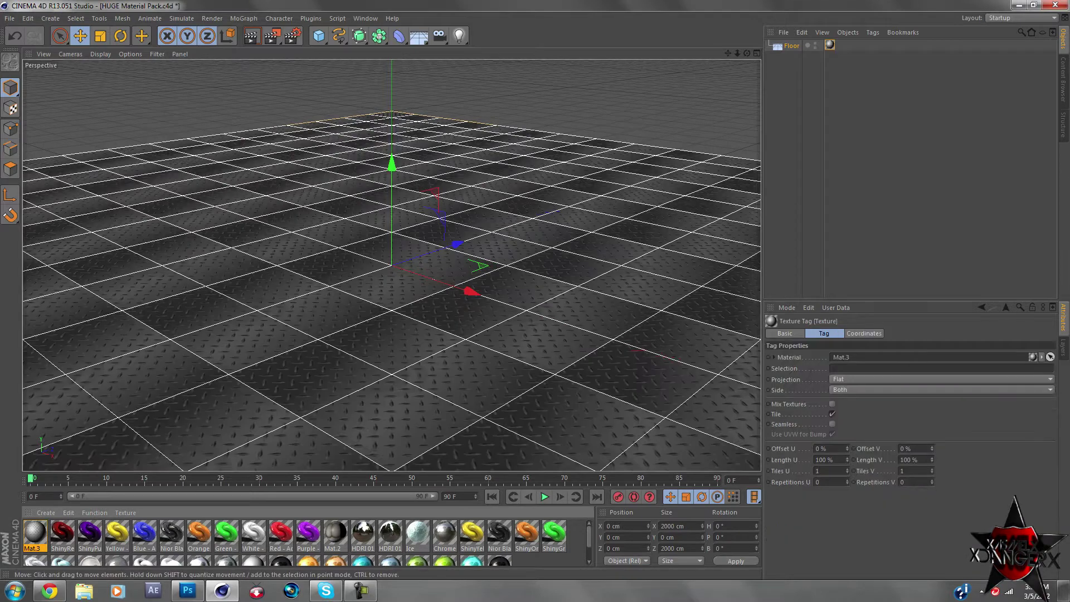
Make the floor texture seamless with Cubic projection and check it in a render
{"action": "left_click", "coordinate": [251, 36]}
{"action": "left_click", "coordinate": [832, 424]}
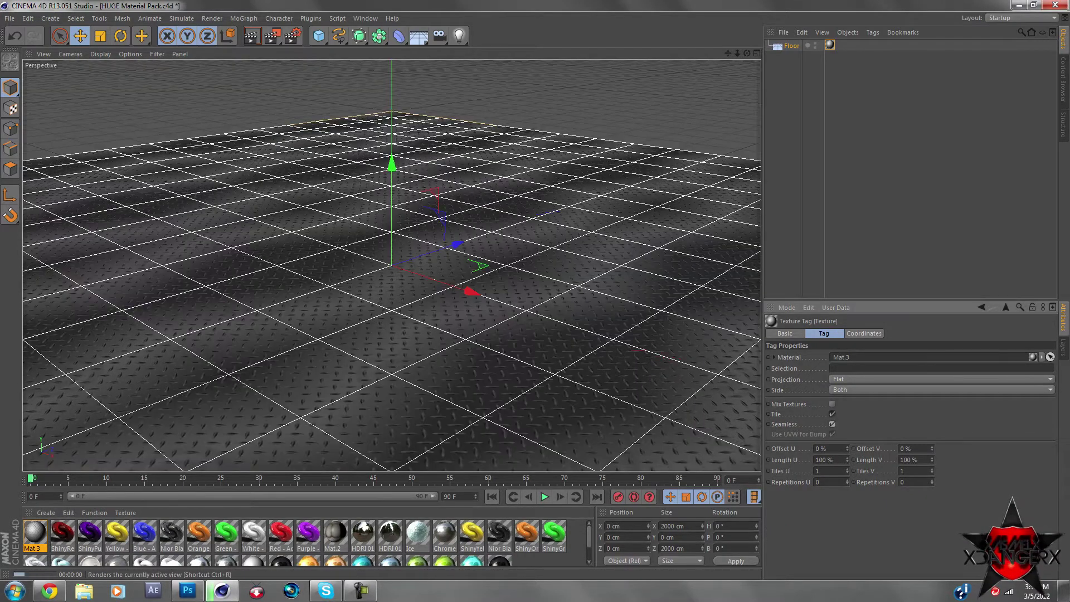
{"action": "left_click", "coordinate": [252, 36]}
{"action": "left_click", "coordinate": [942, 379]}
{"action": "left_click", "coordinate": [841, 390]}
{"action": "left_click", "coordinate": [251, 35]}
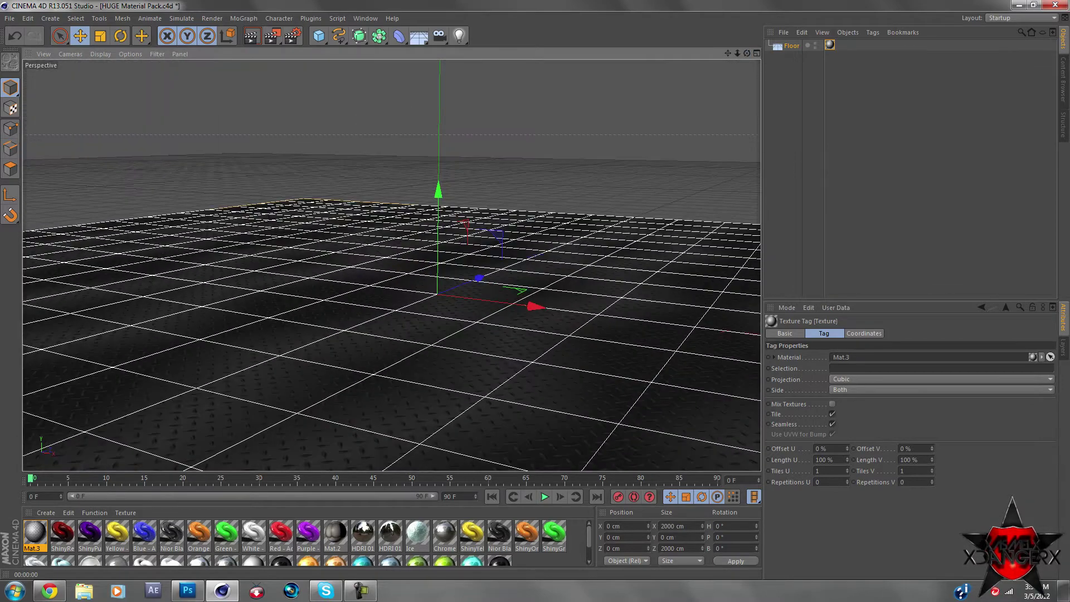
{"action": "left_click", "coordinate": [251, 35]}
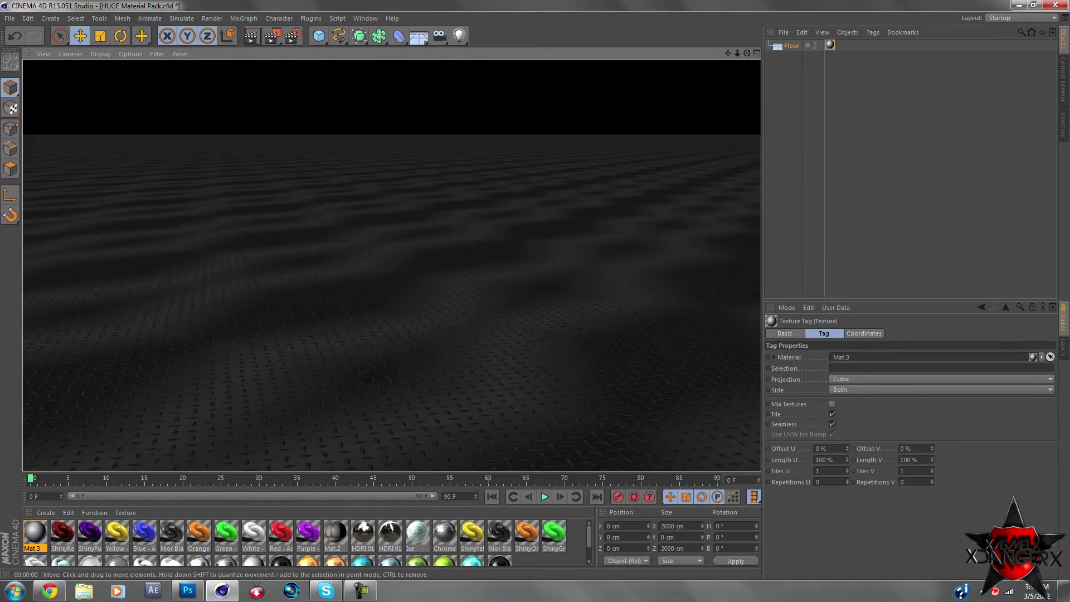
{"action": "left_click", "coordinate": [459, 36]}
Move the light to the upper right and render the scene to Font.tif, overwriting it
{"action": "left_click_drag", "start_coordinate": [437, 290], "coordinate": [585, 145]}
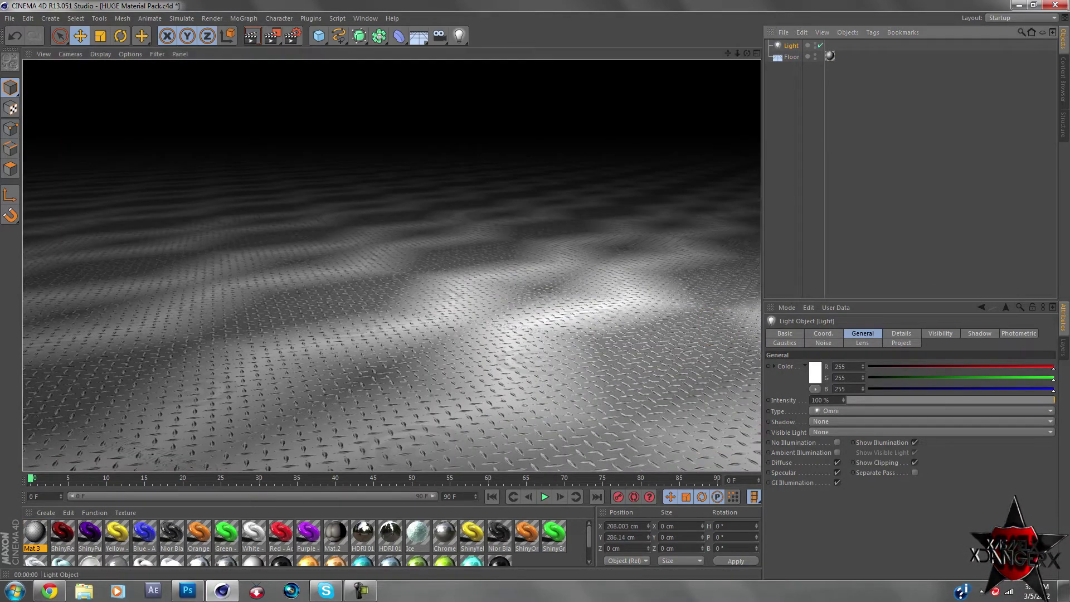
{"action": "left_click", "coordinate": [212, 18]}
{"action": "left_click", "coordinate": [245, 139]}
{"action": "left_click", "coordinate": [41, 199]}
{"action": "left_click", "coordinate": [461, 8]}
{"action": "left_click", "coordinate": [390, 363]}
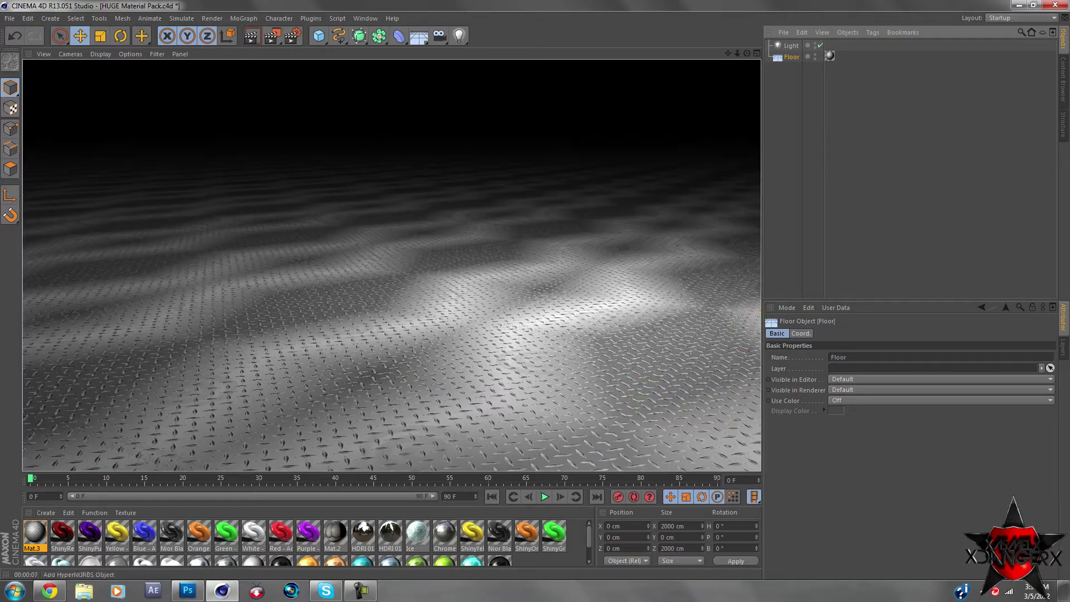
{"action": "key", "text": "shift+r"}
{"action": "key", "text": "Return"}
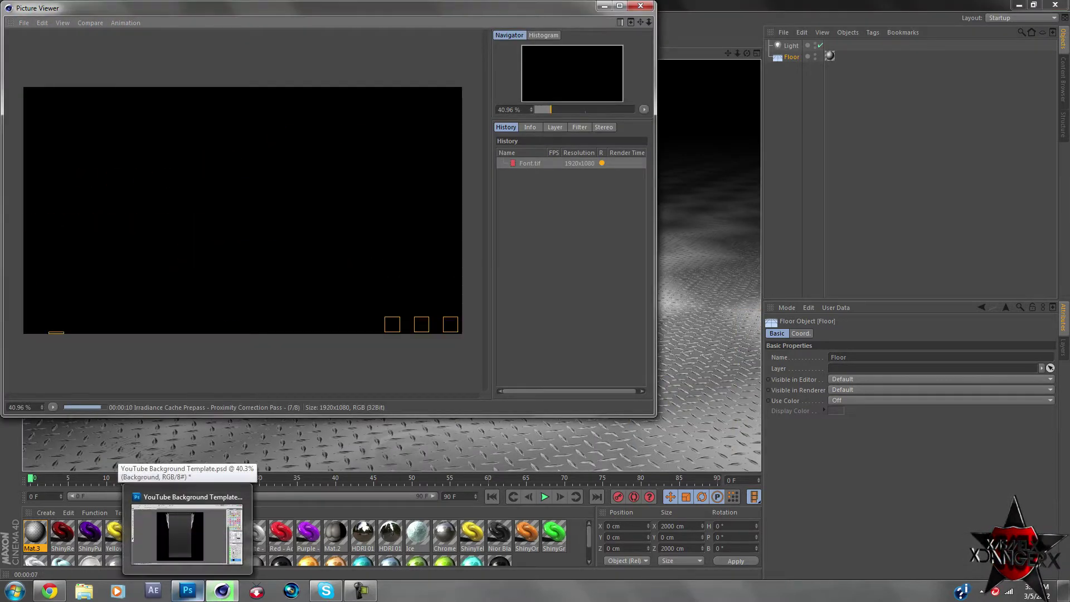
Open the rendered Font.tif image in Photoshop
{"action": "left_click", "coordinate": [187, 590]}
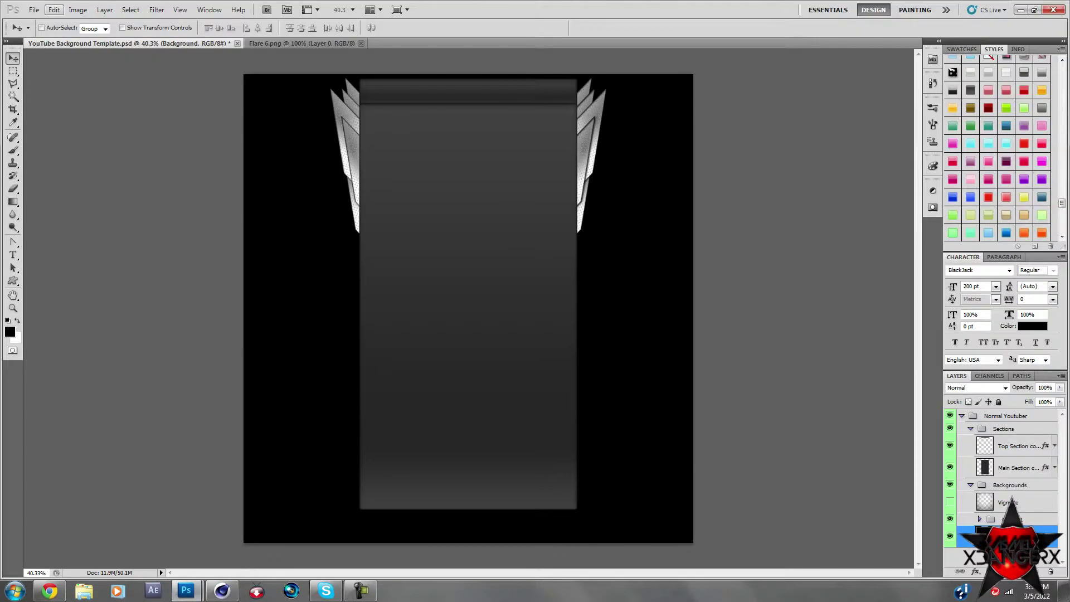
{"action": "key", "text": "ctrl+o"}
{"action": "type", "text": "Font"}
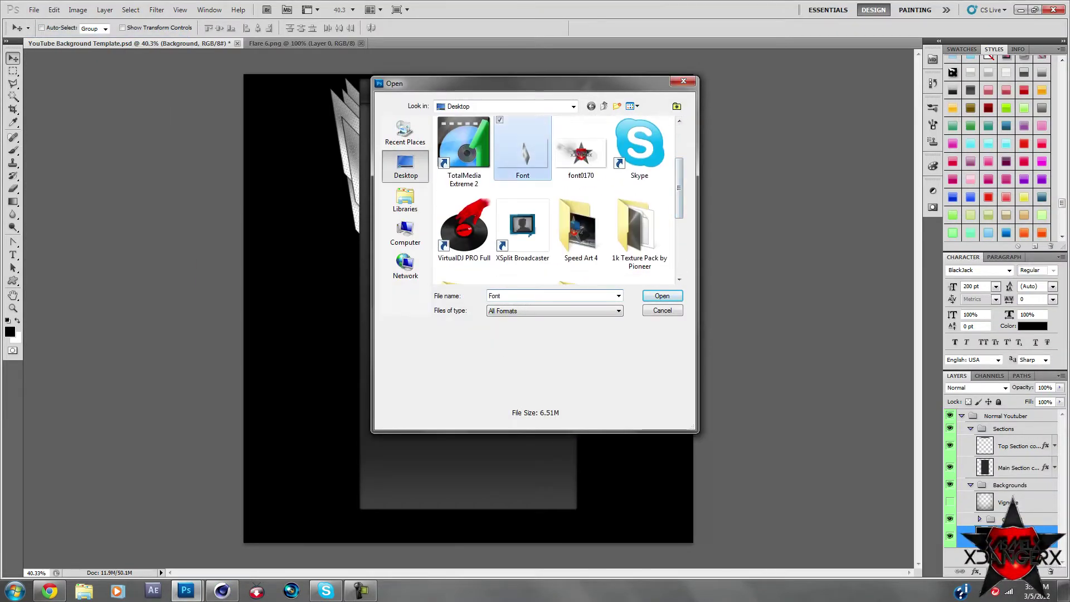
{"action": "key", "text": "Return"}
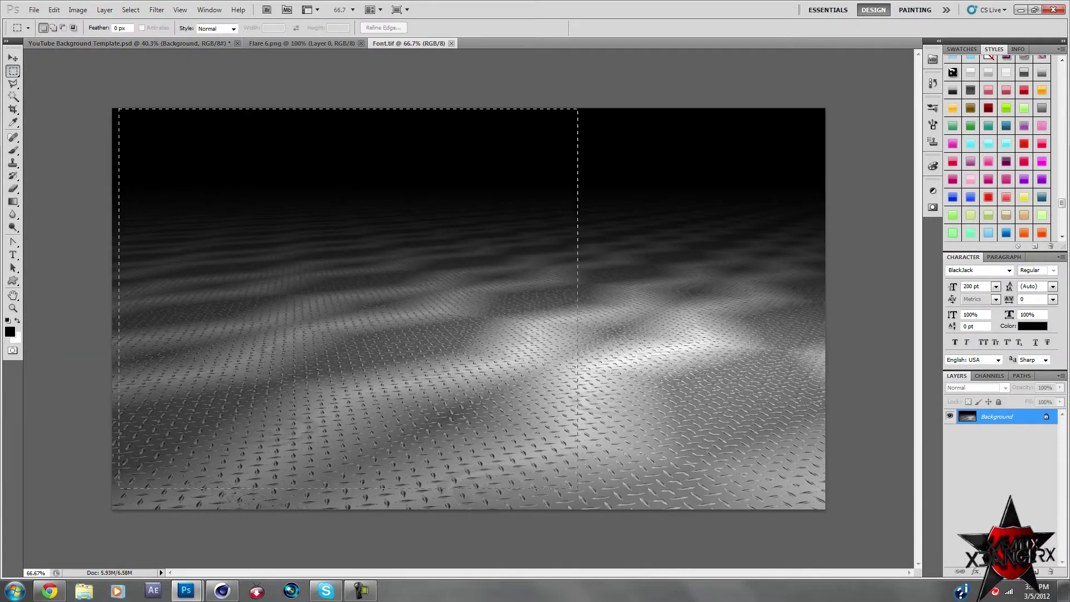
Paste the floor render into the template and stretch it to the canvas's left edge
{"action": "key", "text": "ctrl+j"}
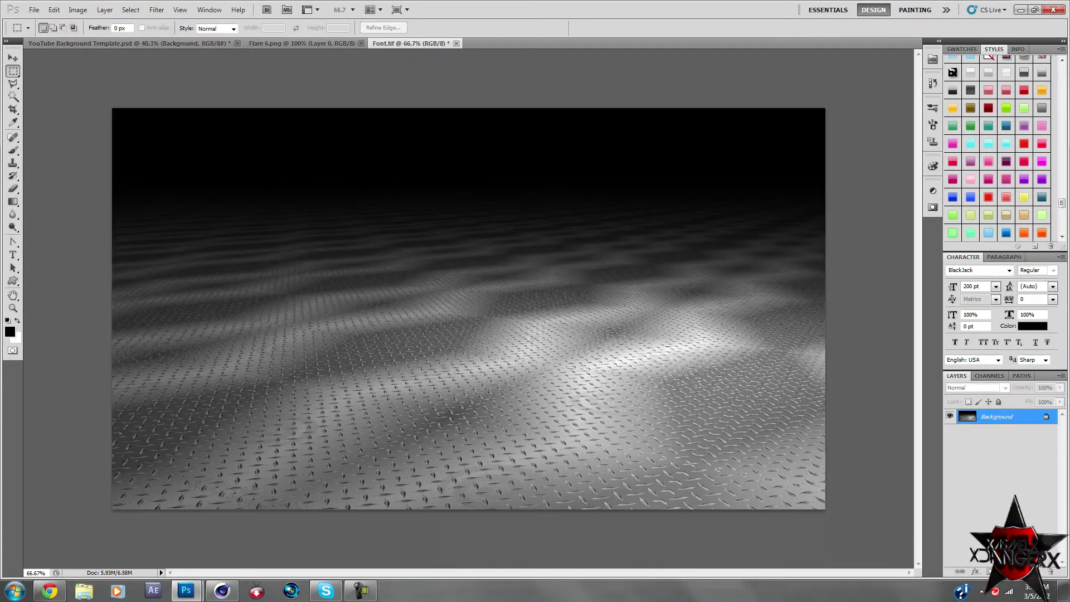
{"action": "key", "text": "ctrl+Tab"}
{"action": "key", "text": "ctrl+v"}
{"action": "key", "text": "ctrl+t"}
{"action": "left_click_drag", "start_coordinate": [262, 421], "coordinate": [243, 422]}
{"action": "key", "text": "Return"}
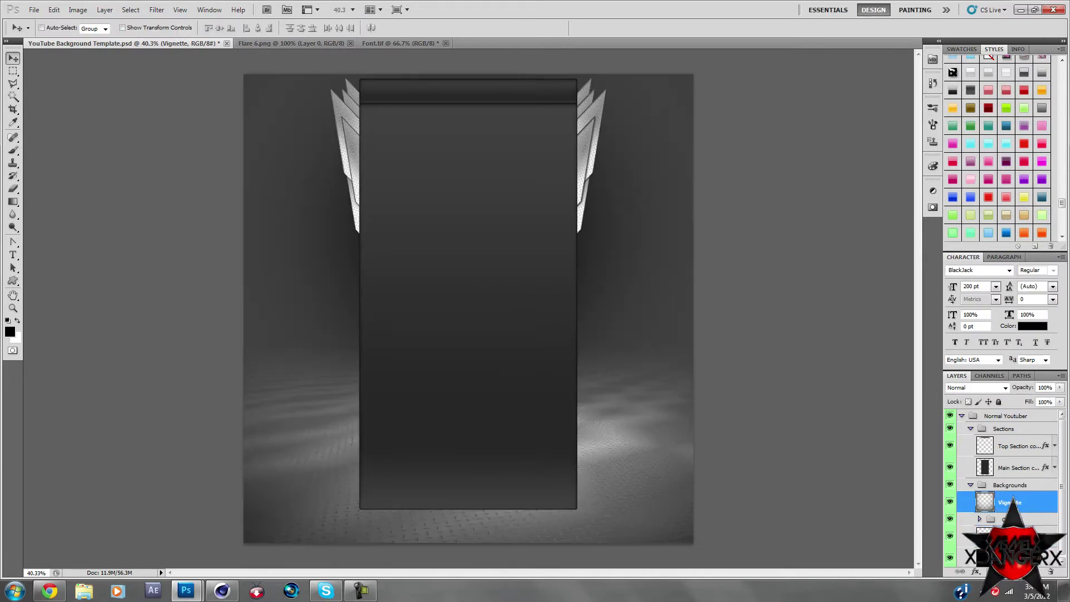
{"action": "left_click", "coordinate": [970, 485]}
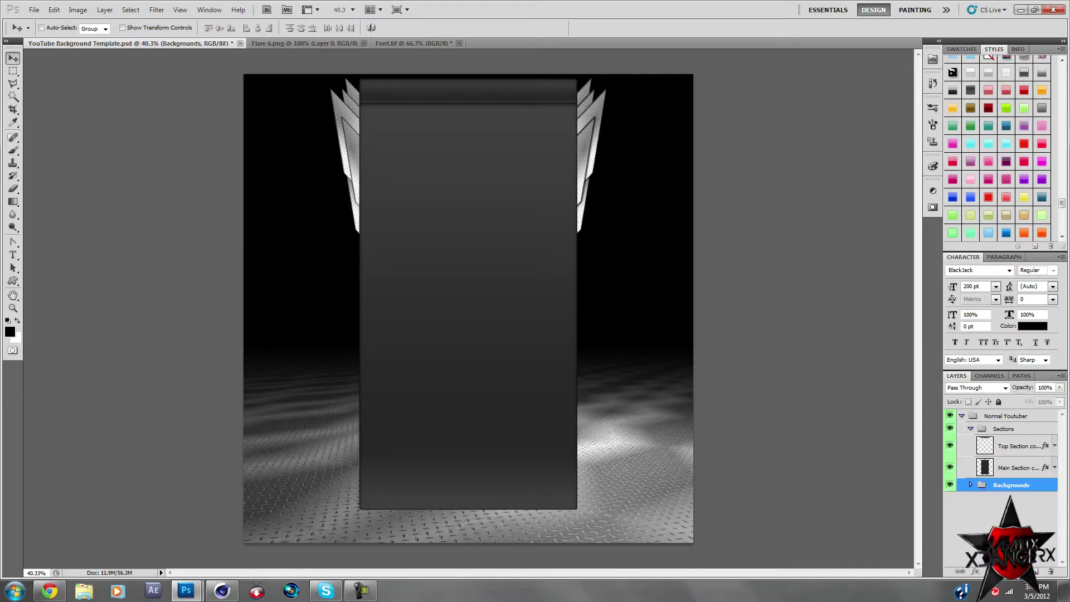
Move the Layer 3 metallic brush streaks to the right of the panel
{"action": "key", "text": "Escape"}
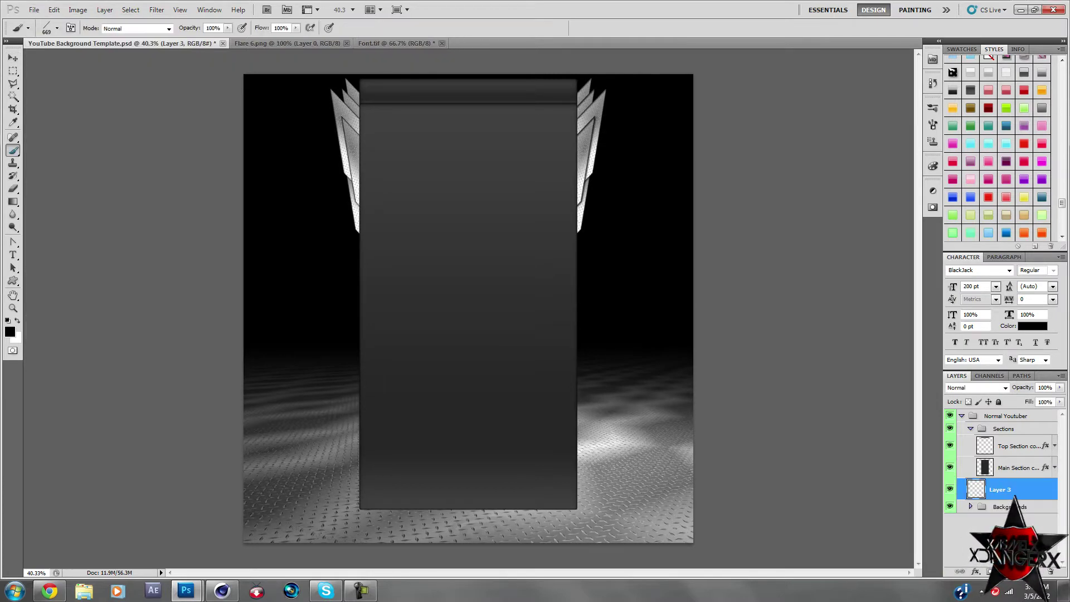
{"action": "left_click", "coordinate": [57, 28]}
{"action": "scroll", "coordinate": [162, 251], "scroll_direction": "down", "scroll_amount": 3}
{"action": "scroll", "coordinate": [162, 250], "scroll_direction": "down", "scroll_amount": 2}
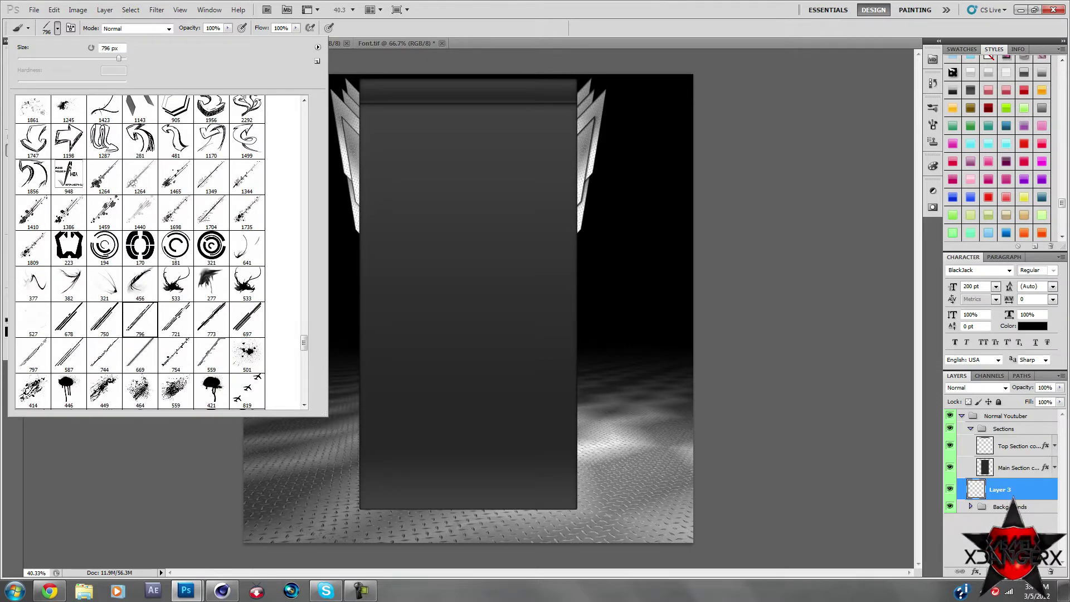
{"action": "key", "text": "Return"}
{"action": "key", "text": "ctrl+t"}
{"action": "left_click_drag", "start_coordinate": [513, 306], "coordinate": [587, 227]}
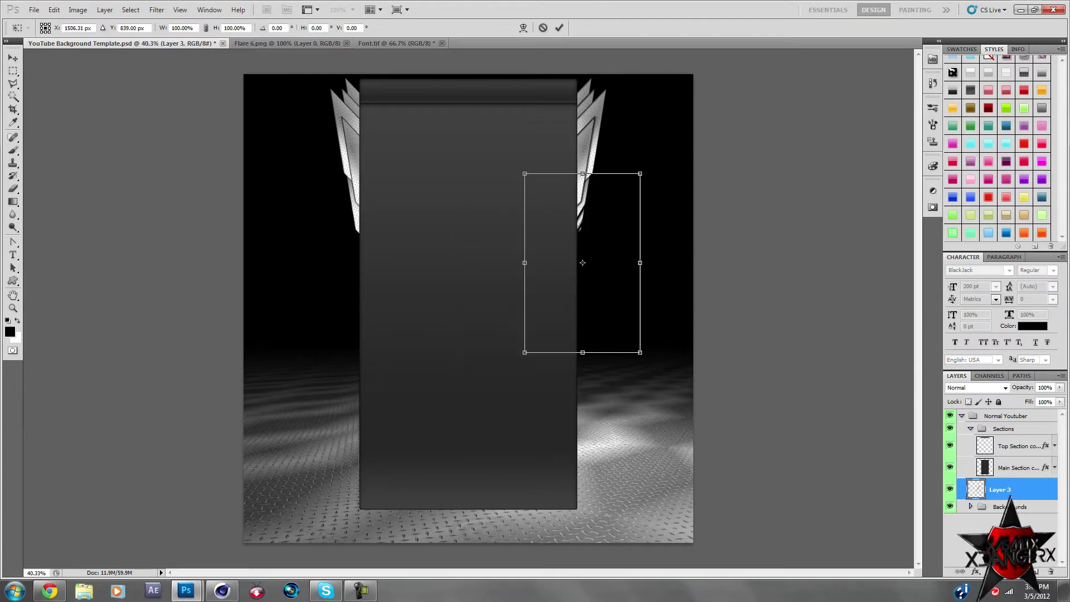
{"action": "key", "text": "Return"}
Give Layer 3 a gradient overlay and adjusted bevel contour layer style
{"action": "double_click", "coordinate": [1014, 489]}
{"action": "left_click", "coordinate": [245, 348]}
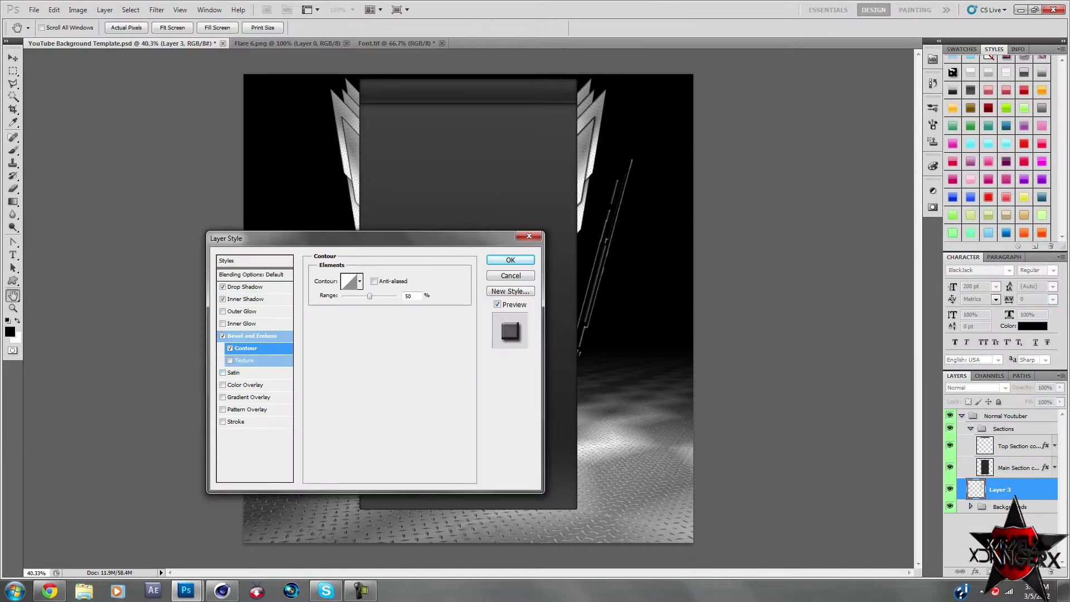
{"action": "left_click", "coordinate": [251, 396]}
{"action": "key", "text": "Return"}
{"action": "double_click", "coordinate": [1014, 489]}
{"action": "left_click", "coordinate": [246, 348]}
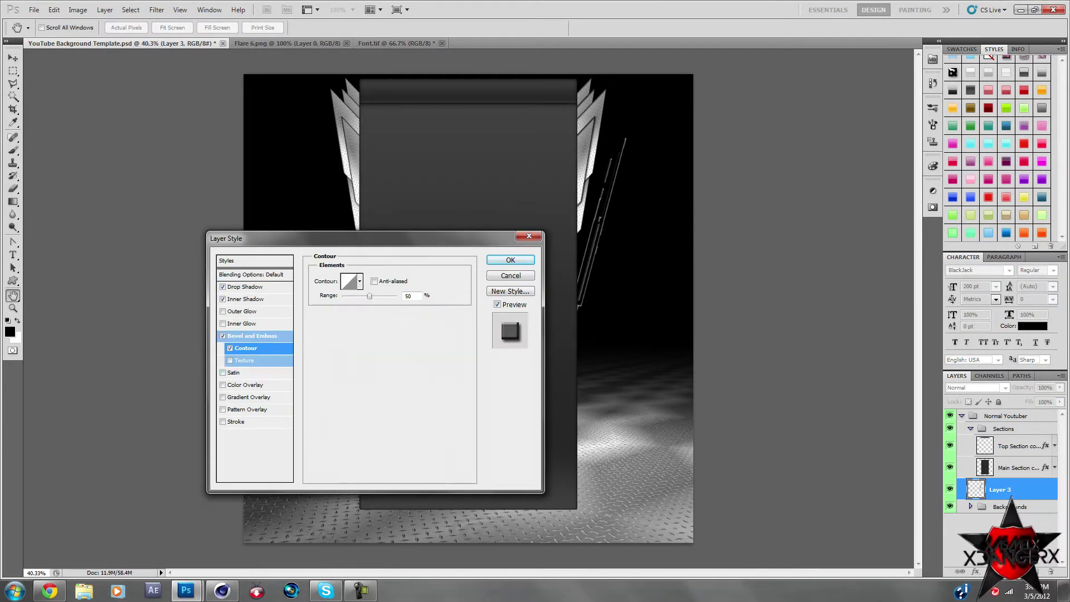
{"action": "key", "text": "Return"}
Nudge the right wing slightly up-left and move Layer 3 to the top of Sections
{"action": "key", "text": "ctrl+t"}
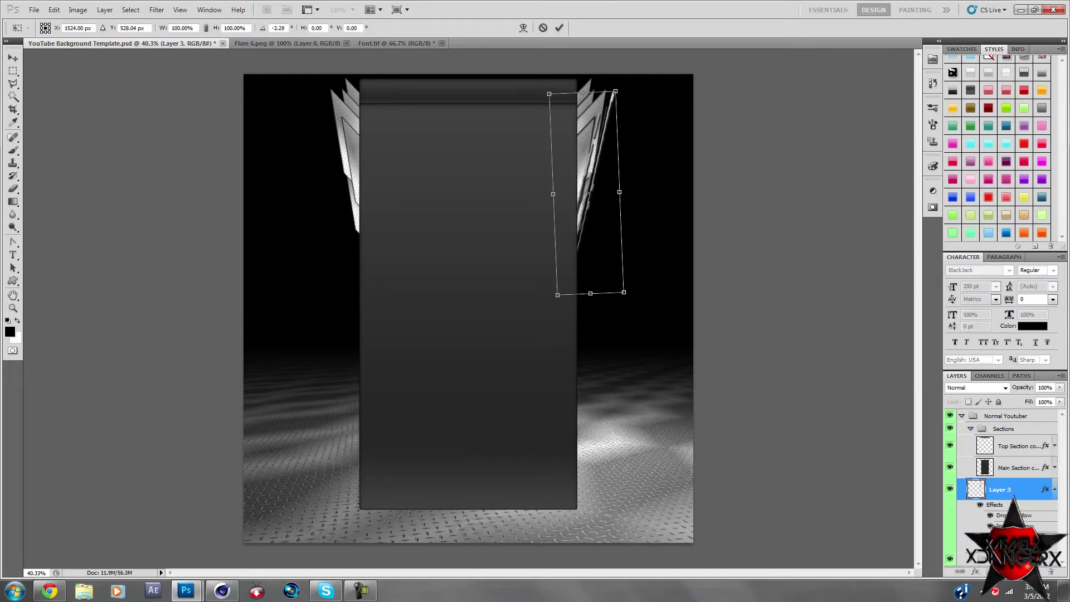
{"action": "left_click_drag", "start_coordinate": [588, 199], "coordinate": [586, 198]}
{"action": "key", "text": "Return"}
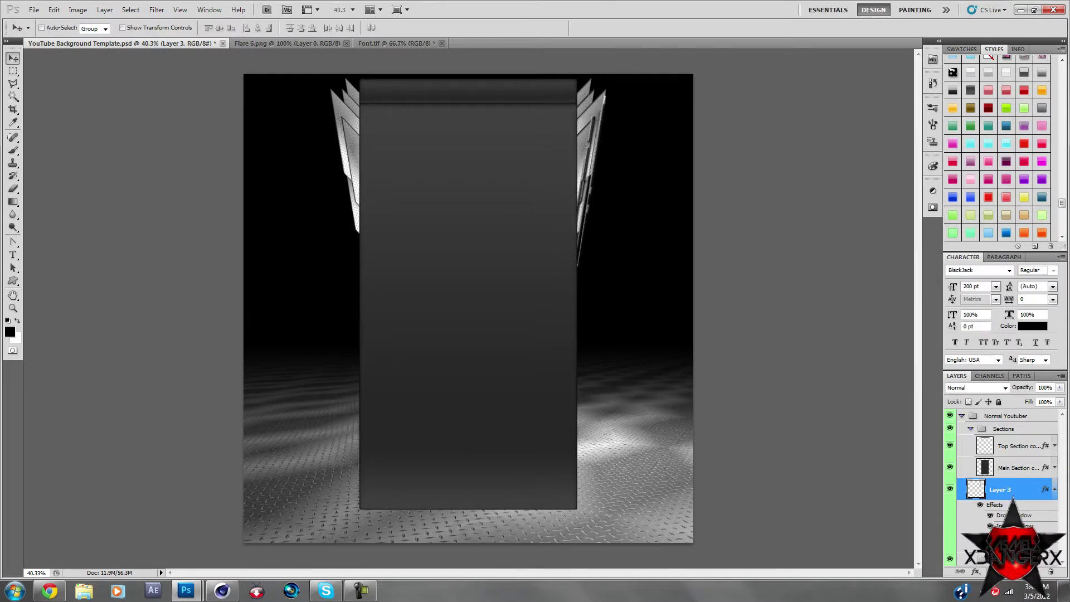
{"action": "left_click_drag", "start_coordinate": [1003, 491], "coordinate": [1003, 443]}
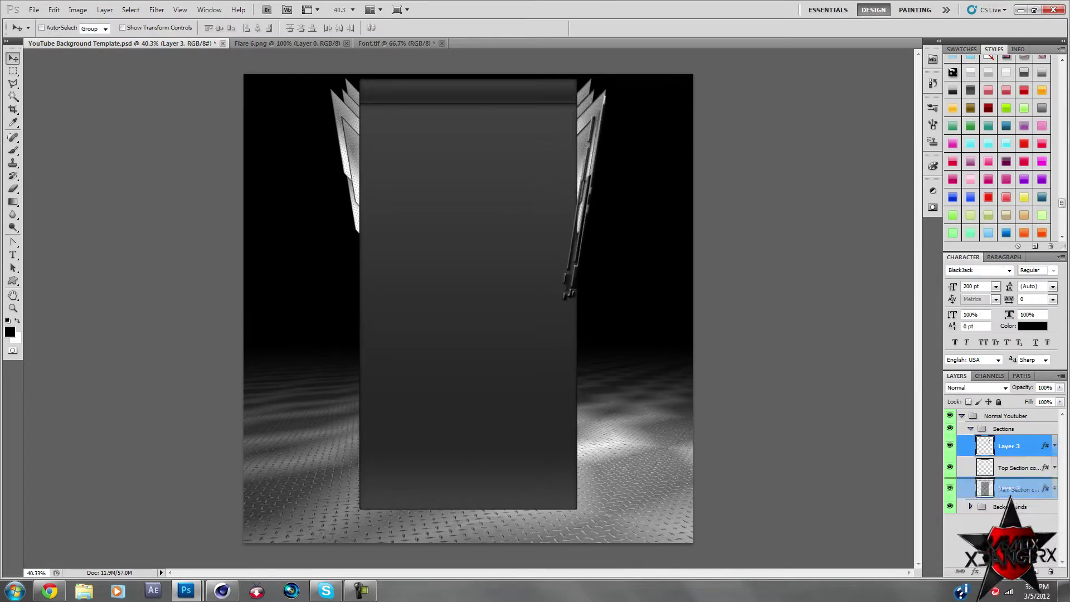
Try moving the Sections group into Backgrounds, then undo the move
{"action": "left_click", "coordinate": [970, 429]}
{"action": "left_click_drag", "start_coordinate": [1008, 504], "coordinate": [1009, 492]}
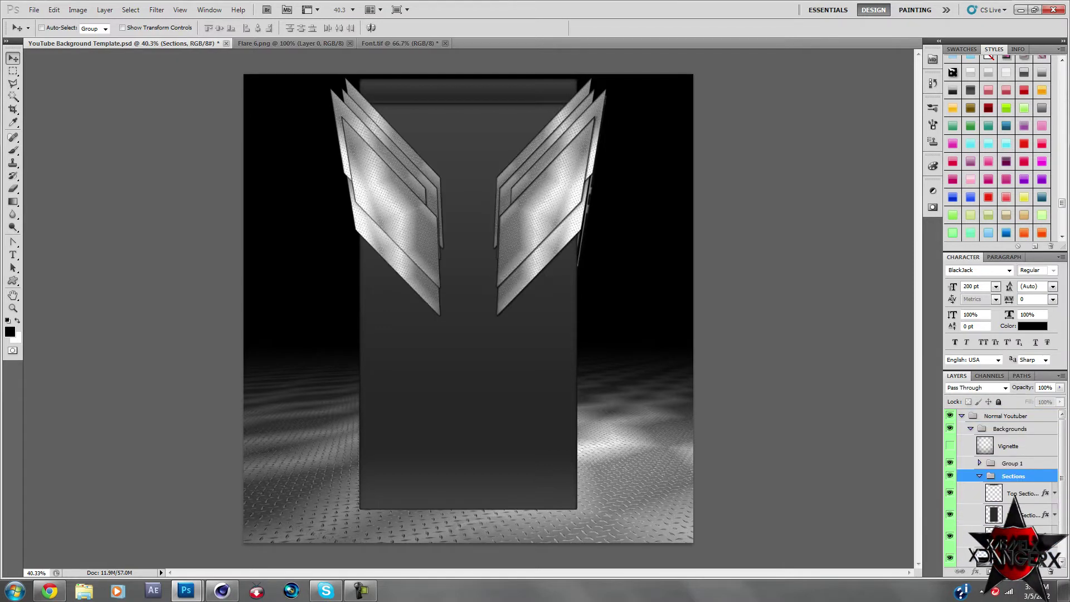
{"action": "key", "text": "ctrl+alt+z"}
{"action": "key", "text": "ctrl+alt+z"}
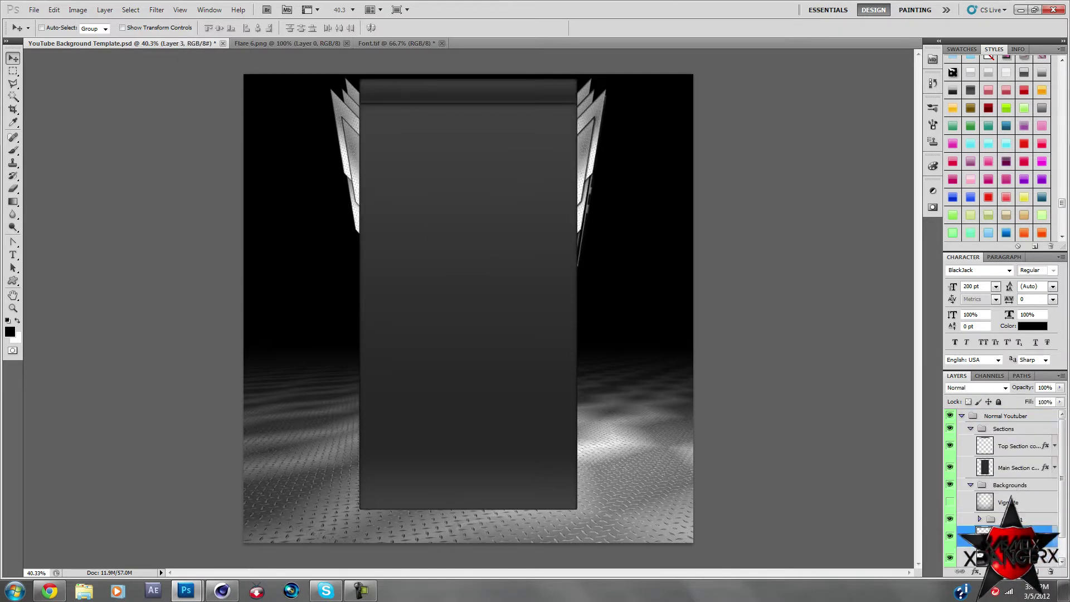
{"action": "scroll", "coordinate": [998, 148], "scroll_direction": "up", "scroll_amount": 2}
{"action": "scroll", "coordinate": [997, 147], "scroll_direction": "up", "scroll_amount": 3}
{"action": "scroll", "coordinate": [997, 148], "scroll_direction": "up", "scroll_amount": 3}
{"action": "scroll", "coordinate": [997, 148], "scroll_direction": "up", "scroll_amount": 4}
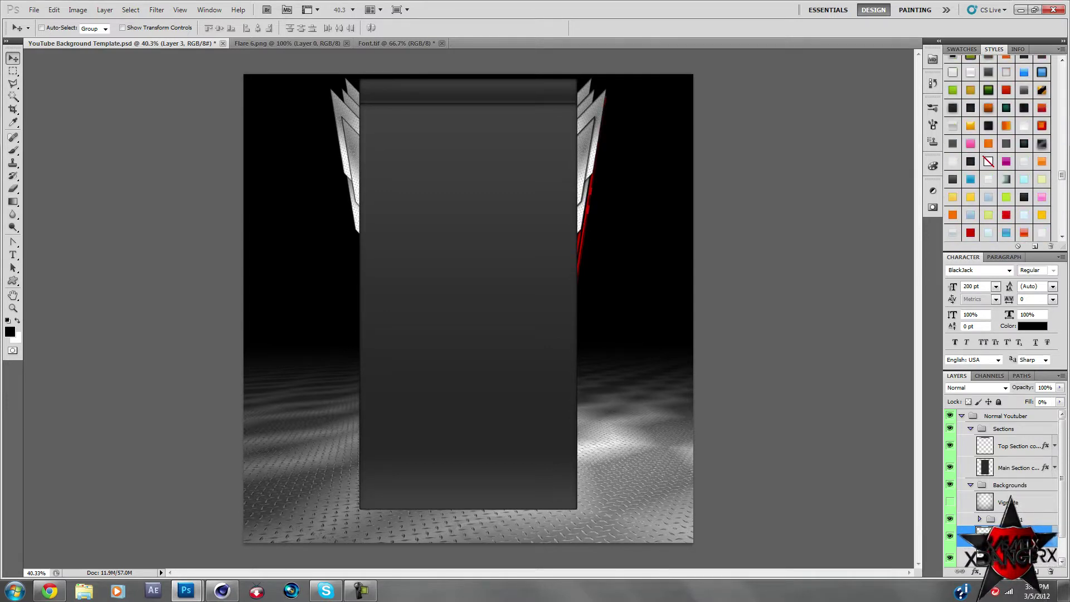
{"action": "scroll", "coordinate": [998, 148], "scroll_direction": "up", "scroll_amount": 2}
Duplicate the red-trimmed wing layer and flip the copy horizontally
{"action": "key", "text": "ctrl+j"}
{"action": "left_click", "coordinate": [34, 10]}
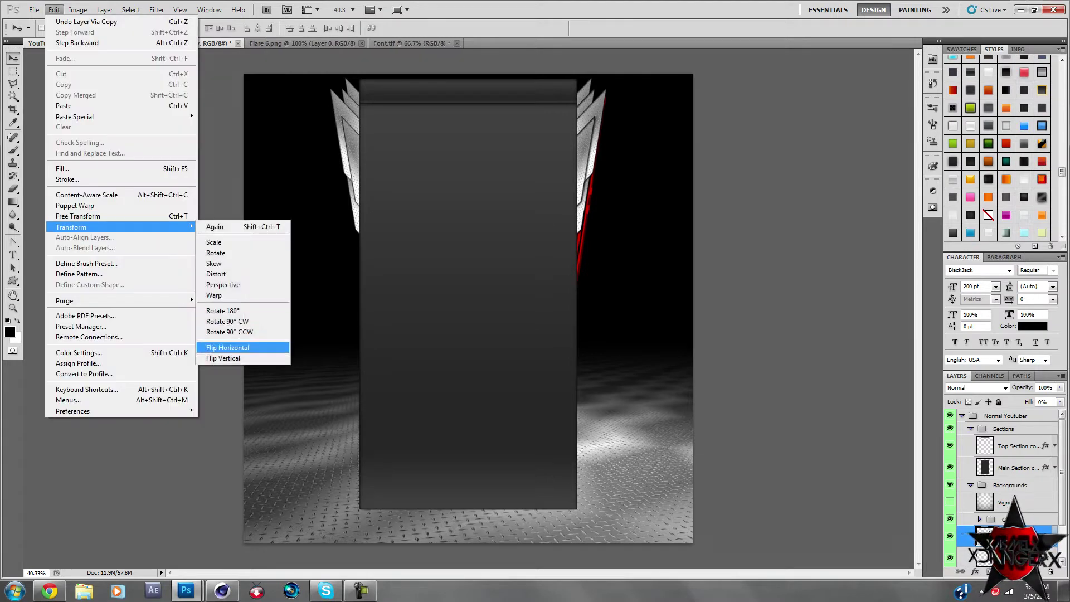
{"action": "left_click", "coordinate": [251, 346]}
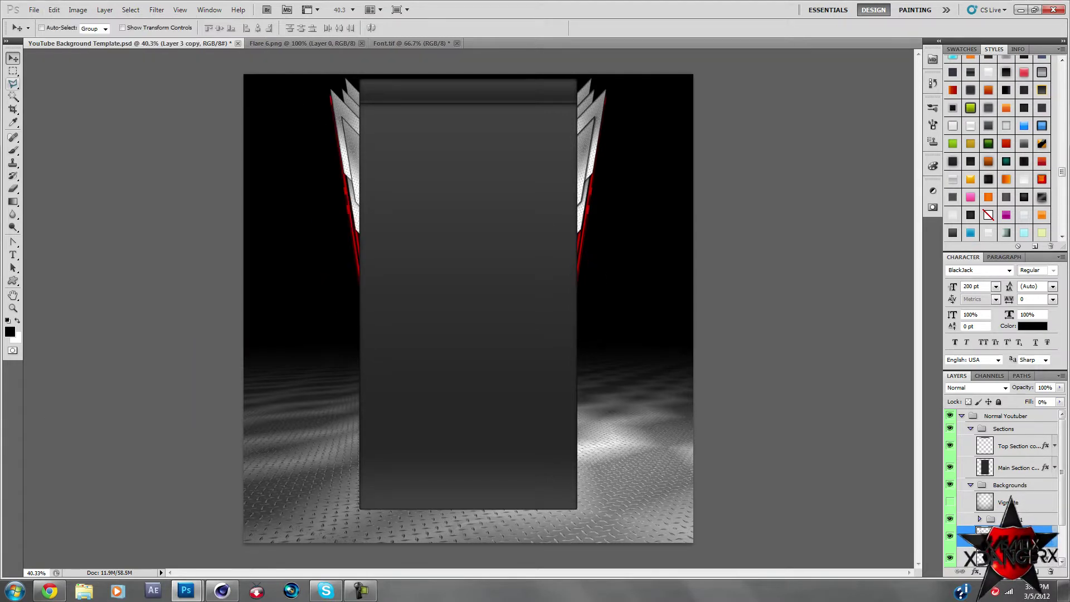
Open StarLight from the PhotoShop Flares > Flares folder
{"action": "key", "text": "alt+bracketleft"}
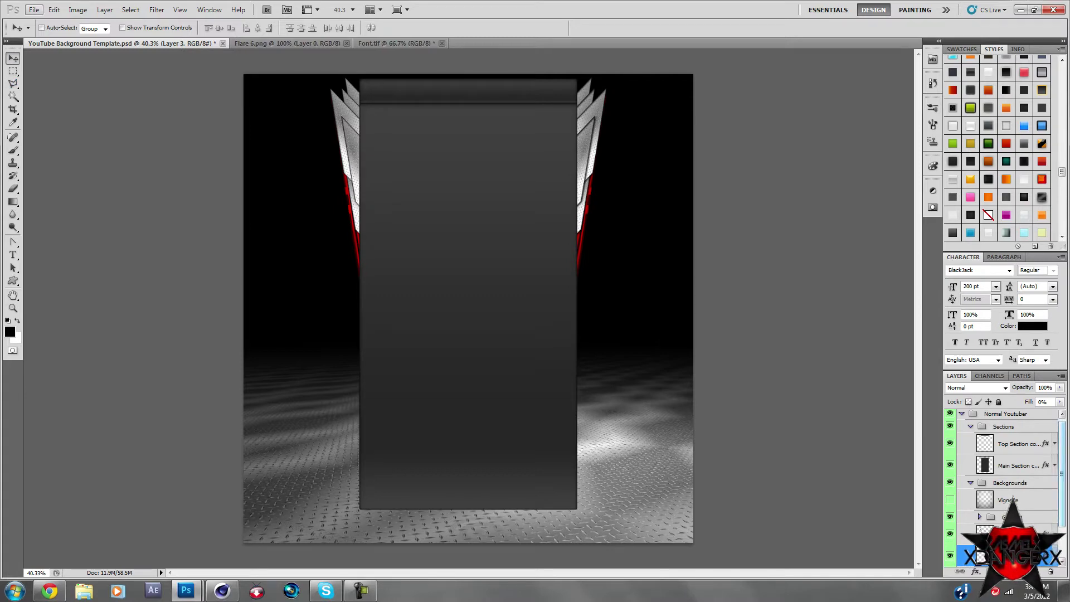
{"action": "left_click", "coordinate": [54, 10]}
{"action": "left_click", "coordinate": [42, 29]}
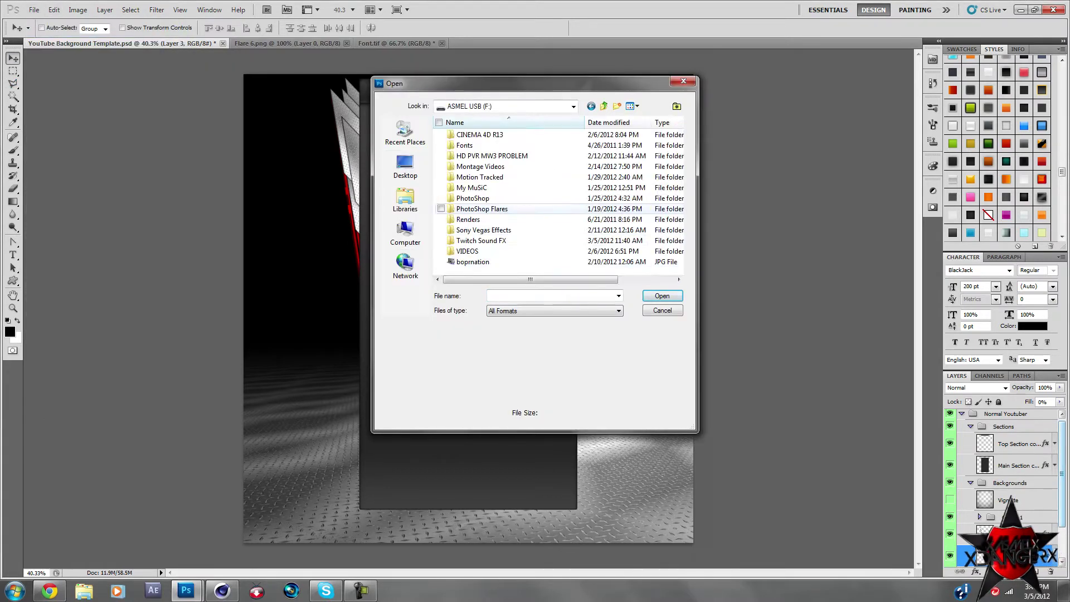
{"action": "double_click", "coordinate": [482, 209]}
{"action": "double_click", "coordinate": [502, 192]}
{"action": "left_click", "coordinate": [510, 230]}
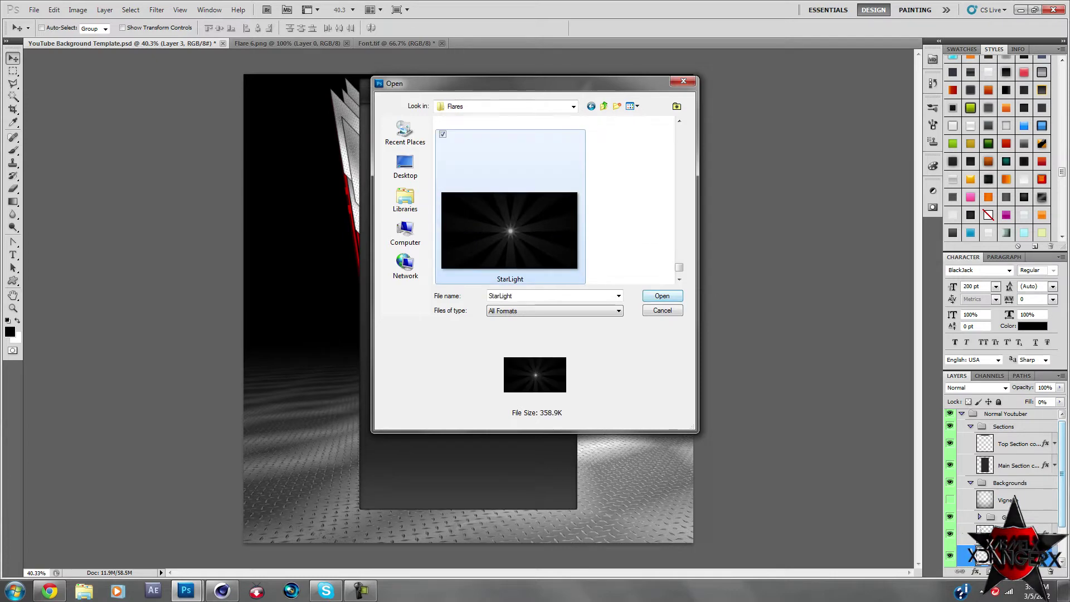
{"action": "key", "text": "Return"}
Paste the starburst into the template in Lighten mode, rotated about -47° by the left wing top
{"action": "key", "text": "ctrl+c"}
{"action": "key", "text": "ctrl+Tab"}
{"action": "key", "text": "ctrl+v"}
{"action": "key", "text": "v"}
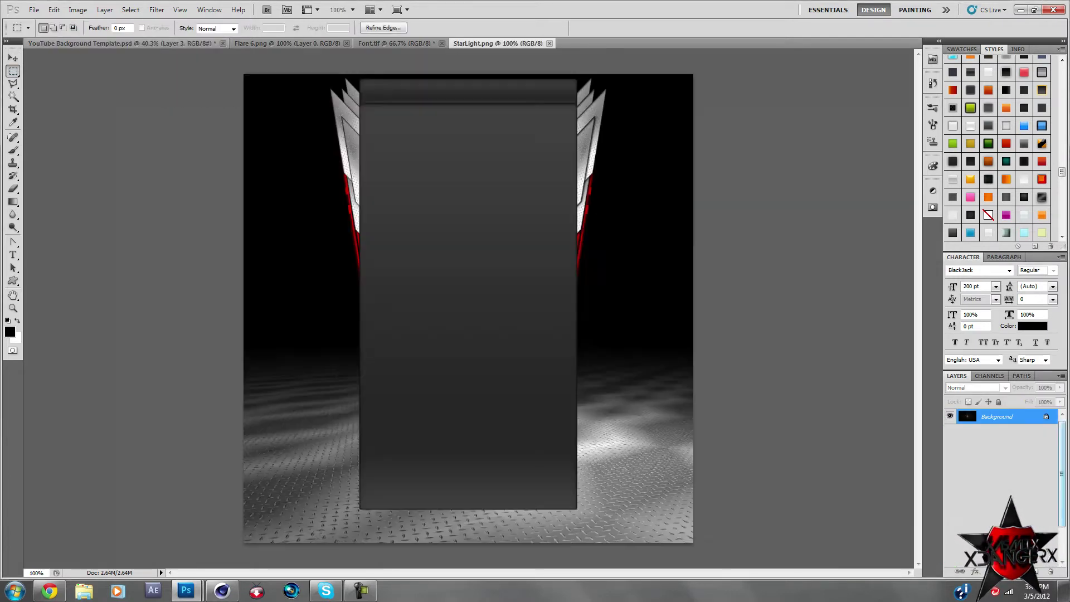
{"action": "key", "text": "shift+alt+g"}
{"action": "left_click_drag", "start_coordinate": [343, 312], "coordinate": [353, 263]}
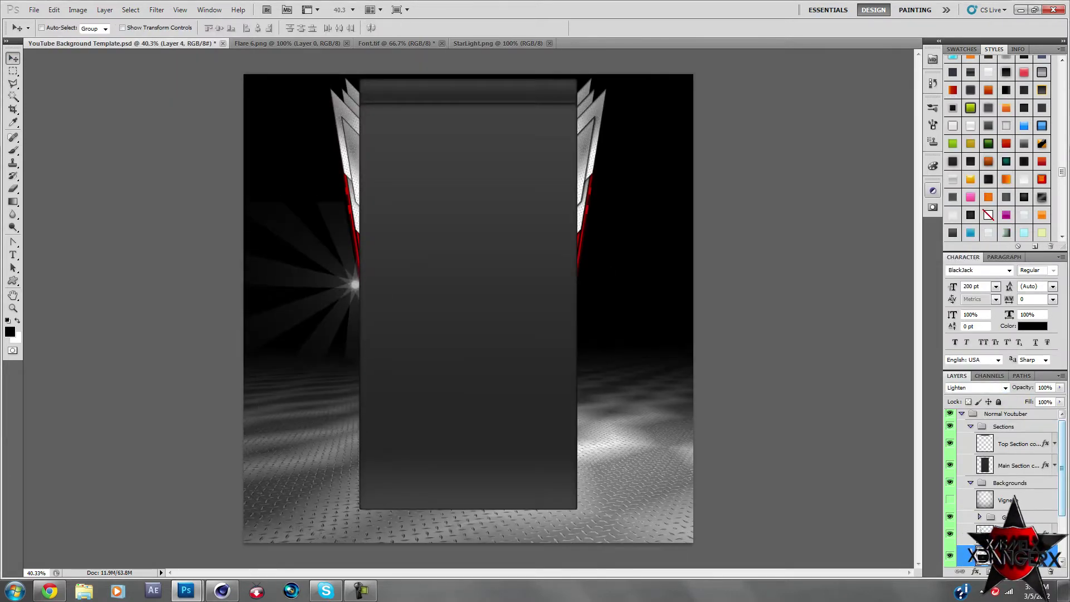
{"action": "key", "text": "ctrl+t"}
{"action": "left_click_drag", "start_coordinate": [504, 354], "coordinate": [401, 412]}
{"action": "mouse_move", "coordinate": [354, 262]}
{"action": "left_mouse_down"}
{"action": "mouse_move", "coordinate": [355, 180]}
{"action": "mouse_move", "coordinate": [337, 94]}
{"action": "left_mouse_up"}
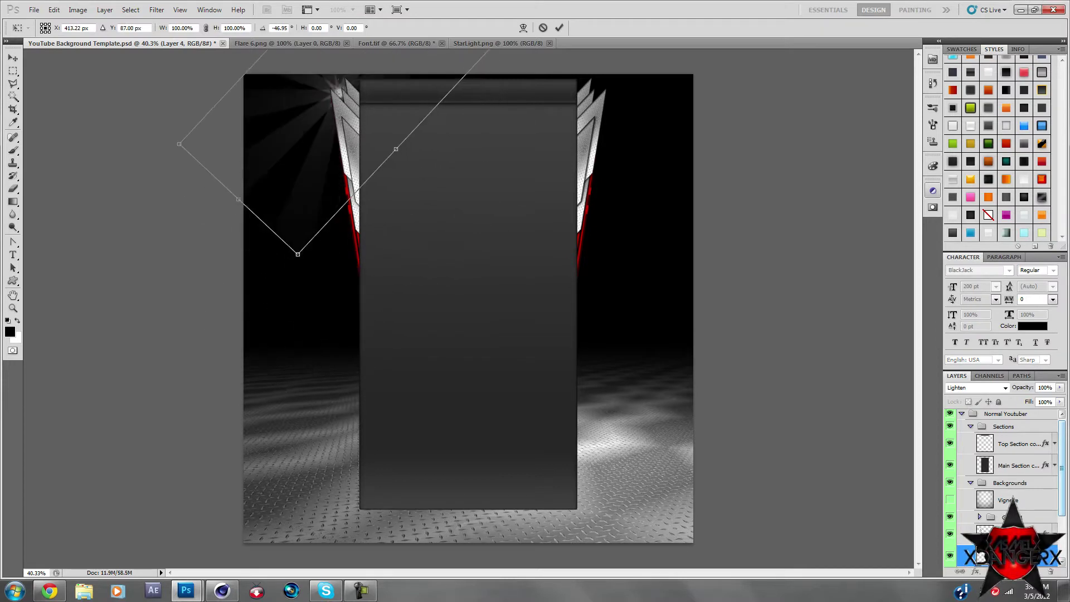
{"action": "key", "text": "Return"}
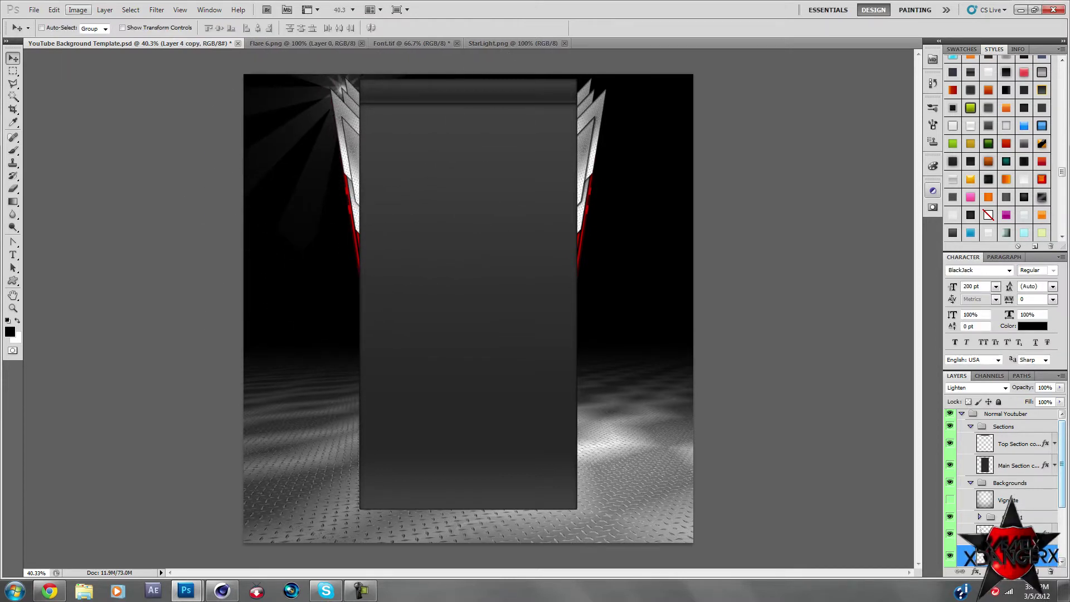
Add a horizontally flipped starburst copy at the right wing's top
{"action": "left_click", "coordinate": [54, 10]}
{"action": "left_click", "coordinate": [84, 227]}
{"action": "left_click", "coordinate": [229, 347]}
{"action": "left_click_drag", "start_coordinate": [335, 95], "coordinate": [595, 92]}
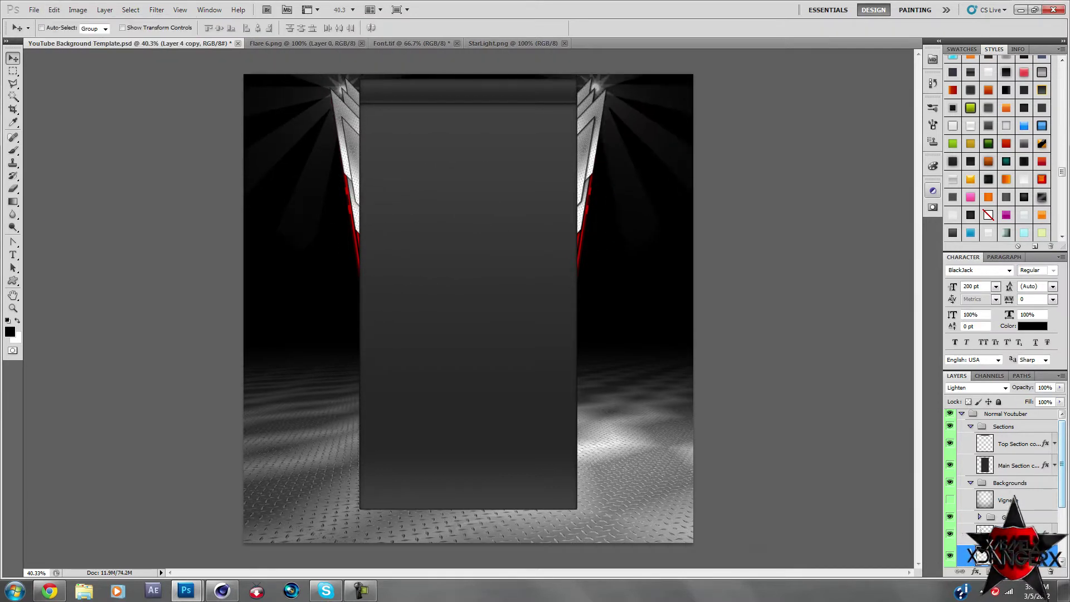
{"action": "scroll", "coordinate": [1008, 499], "scroll_direction": "down", "scroll_amount": 3}
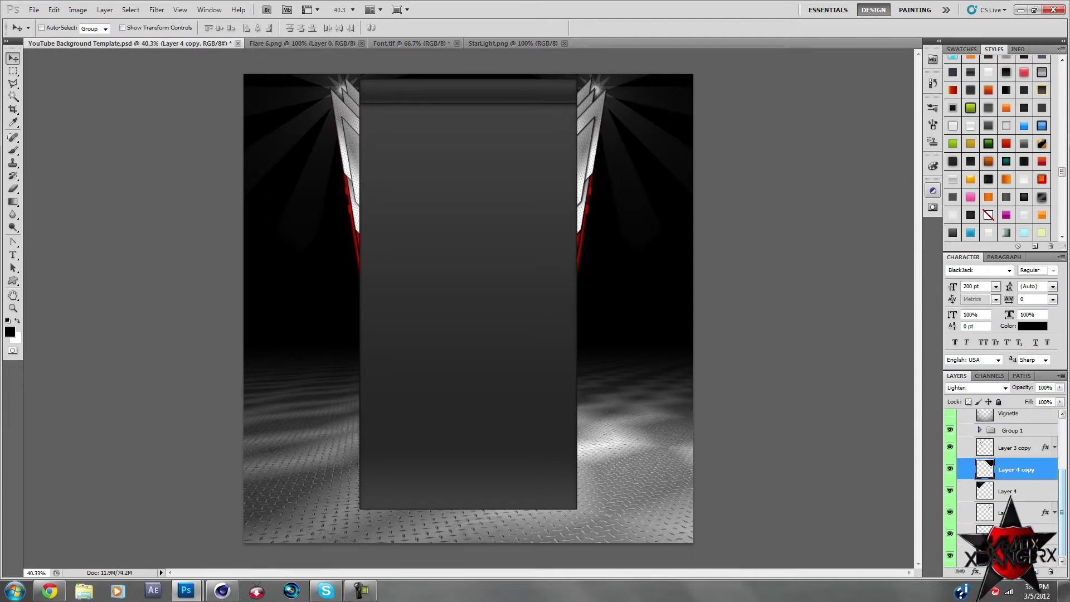
{"action": "key", "text": "ctrl+o"}
Open the Flare 1 image and copy all of it
{"action": "scroll", "coordinate": [557, 199], "scroll_direction": "down", "scroll_amount": 2}
{"action": "scroll", "coordinate": [557, 199], "scroll_direction": "down", "scroll_amount": 2}
{"action": "scroll", "coordinate": [558, 199], "scroll_direction": "down", "scroll_amount": 2}
{"action": "scroll", "coordinate": [557, 199], "scroll_direction": "down", "scroll_amount": 2}
{"action": "scroll", "coordinate": [558, 199], "scroll_direction": "down", "scroll_amount": 2}
{"action": "scroll", "coordinate": [557, 199], "scroll_direction": "down", "scroll_amount": 2}
{"action": "scroll", "coordinate": [558, 200], "scroll_direction": "down", "scroll_amount": 2}
{"action": "scroll", "coordinate": [557, 199], "scroll_direction": "down", "scroll_amount": 2}
{"action": "scroll", "coordinate": [557, 200], "scroll_direction": "down", "scroll_amount": 2}
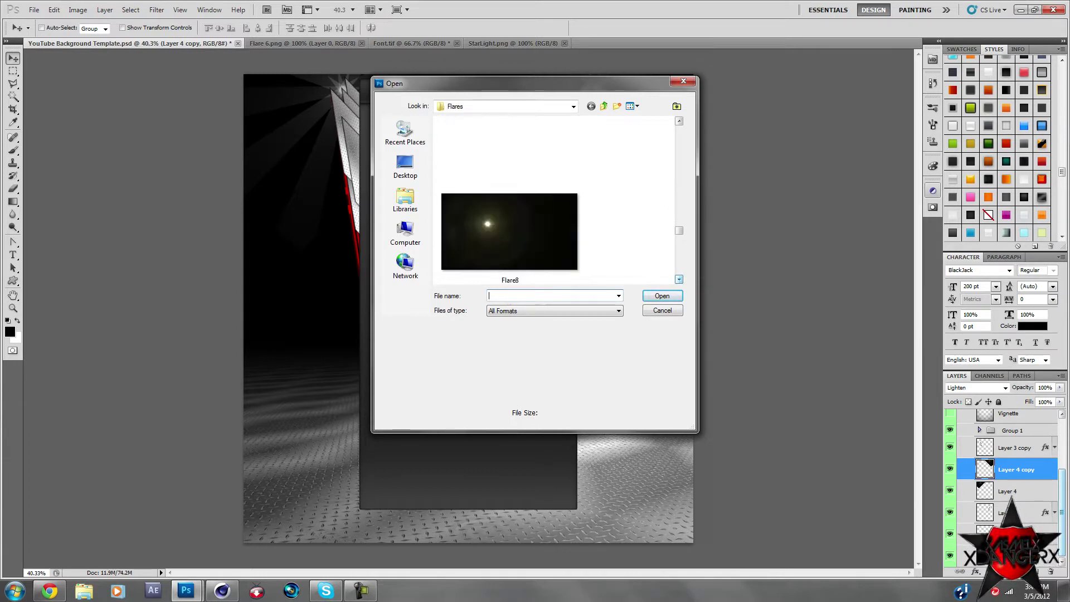
{"action": "scroll", "coordinate": [557, 200], "scroll_direction": "down", "scroll_amount": 2}
{"action": "scroll", "coordinate": [558, 200], "scroll_direction": "down", "scroll_amount": 2}
{"action": "scroll", "coordinate": [557, 199], "scroll_direction": "down", "scroll_amount": 2}
{"action": "scroll", "coordinate": [557, 200], "scroll_direction": "up", "scroll_amount": 3}
{"action": "scroll", "coordinate": [557, 199], "scroll_direction": "up", "scroll_amount": 3}
{"action": "scroll", "coordinate": [557, 199], "scroll_direction": "up", "scroll_amount": 3}
{"action": "scroll", "coordinate": [558, 200], "scroll_direction": "up", "scroll_amount": 3}
{"action": "scroll", "coordinate": [557, 200], "scroll_direction": "down", "scroll_amount": 1}
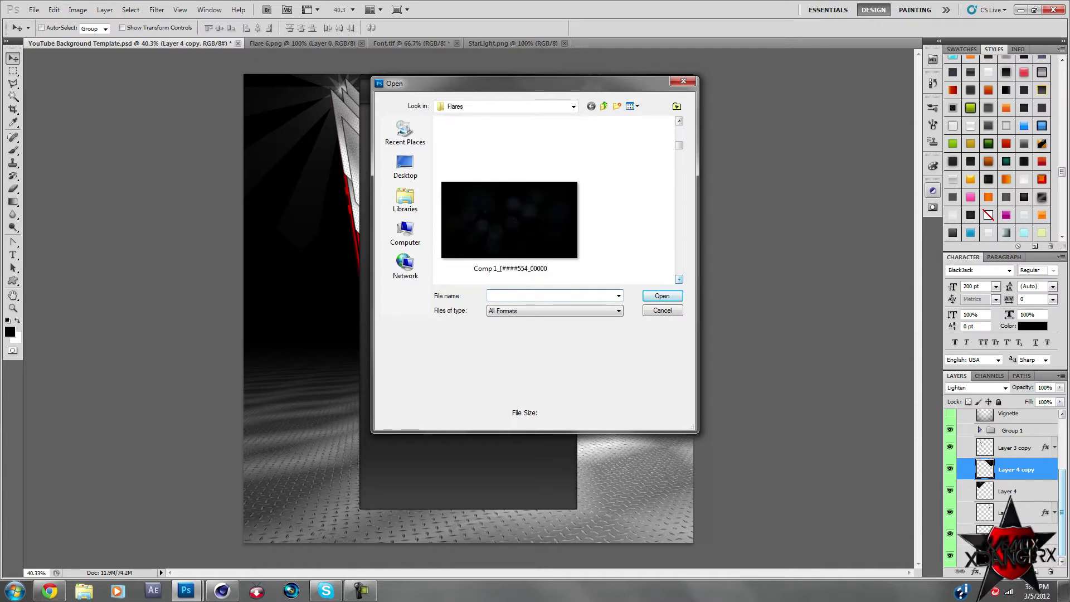
{"action": "scroll", "coordinate": [558, 199], "scroll_direction": "down", "scroll_amount": 1}
{"action": "scroll", "coordinate": [557, 200], "scroll_direction": "down", "scroll_amount": 1}
{"action": "scroll", "coordinate": [558, 200], "scroll_direction": "down", "scroll_amount": 1}
{"action": "left_click", "coordinate": [557, 200]}
{"action": "double_click", "coordinate": [557, 200]}
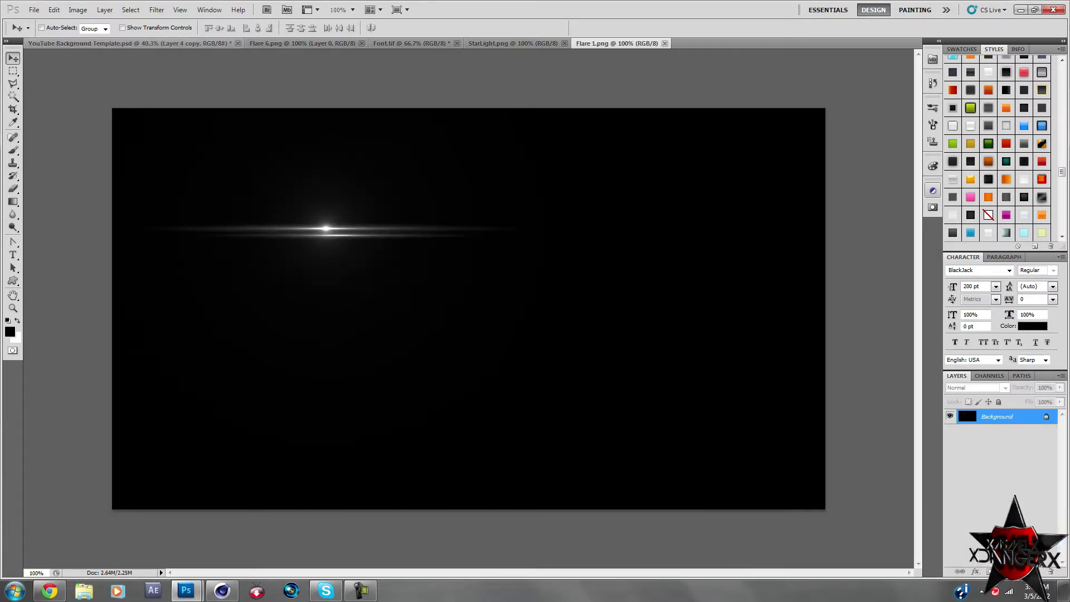
{"action": "key", "text": "m"}
{"action": "key", "text": "ctrl+a"}
{"action": "key", "text": "ctrl+c"}
Paste the flare into the YouTube template in Lighten mode, rotated to about 100°
{"action": "left_click", "coordinate": [111, 43]}
{"action": "key", "text": "ctrl+v"}
{"action": "key", "text": "v"}
{"action": "left_click", "coordinate": [977, 388]}
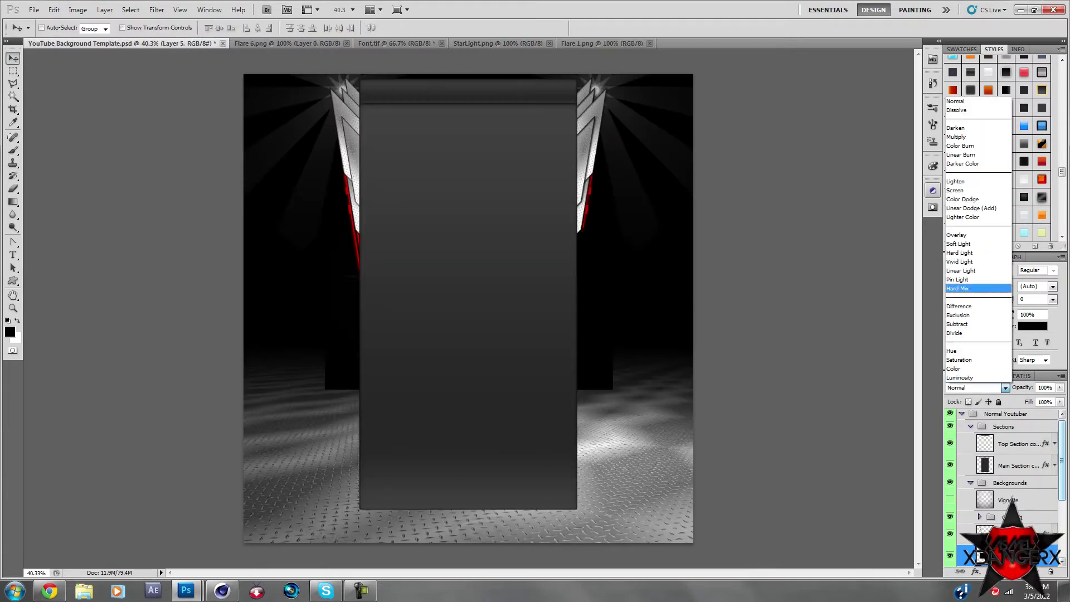
{"action": "left_click", "coordinate": [975, 181]}
{"action": "key", "text": "ctrl+t"}
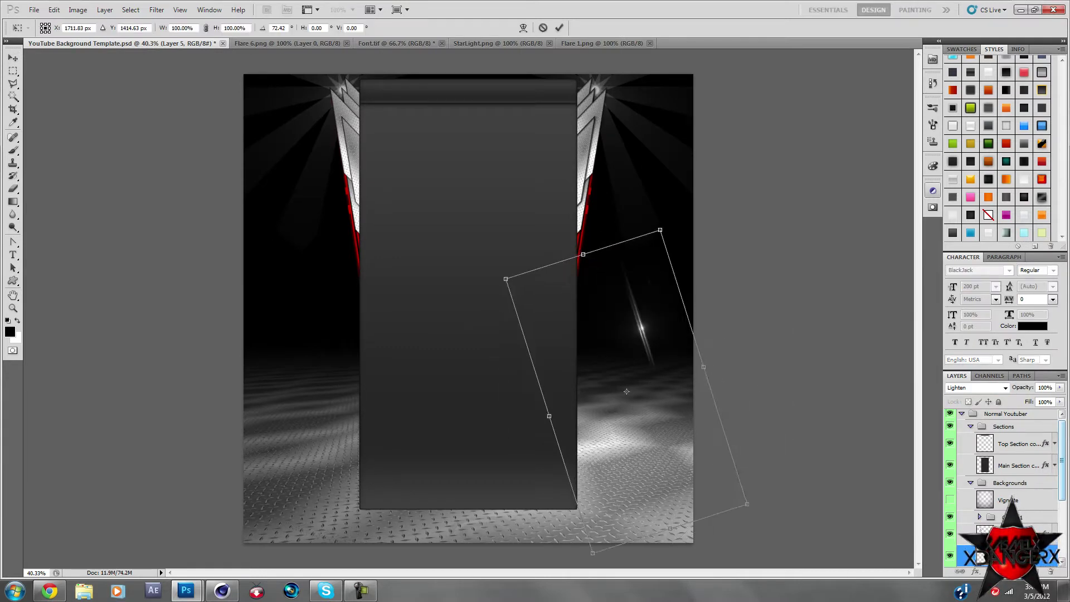
{"action": "left_click_drag", "start_coordinate": [675, 100], "coordinate": [667, 94]}
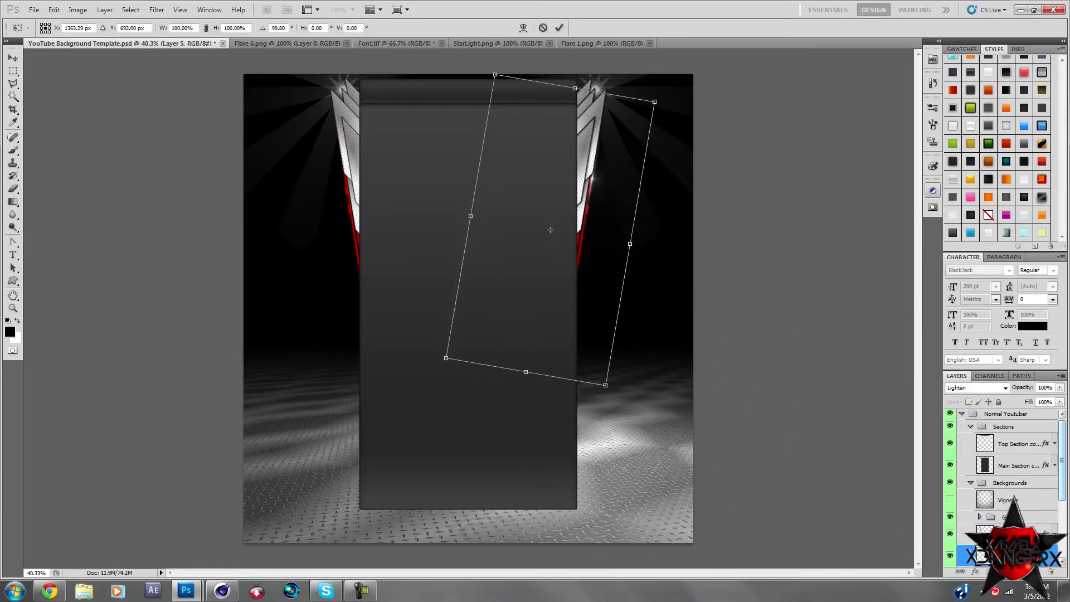
Flip a flare copy onto the left wing, enlarge it to about 166% by 178%, and duplicate it
{"action": "left_click", "coordinate": [54, 9]}
{"action": "left_click", "coordinate": [234, 357]}
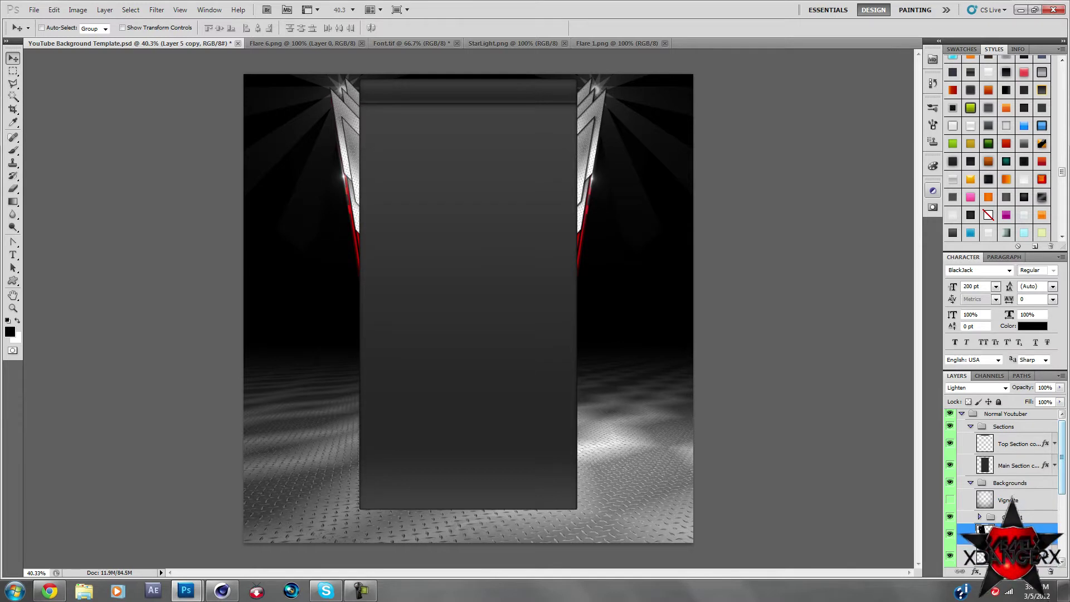
{"action": "key", "text": "ctrl+t"}
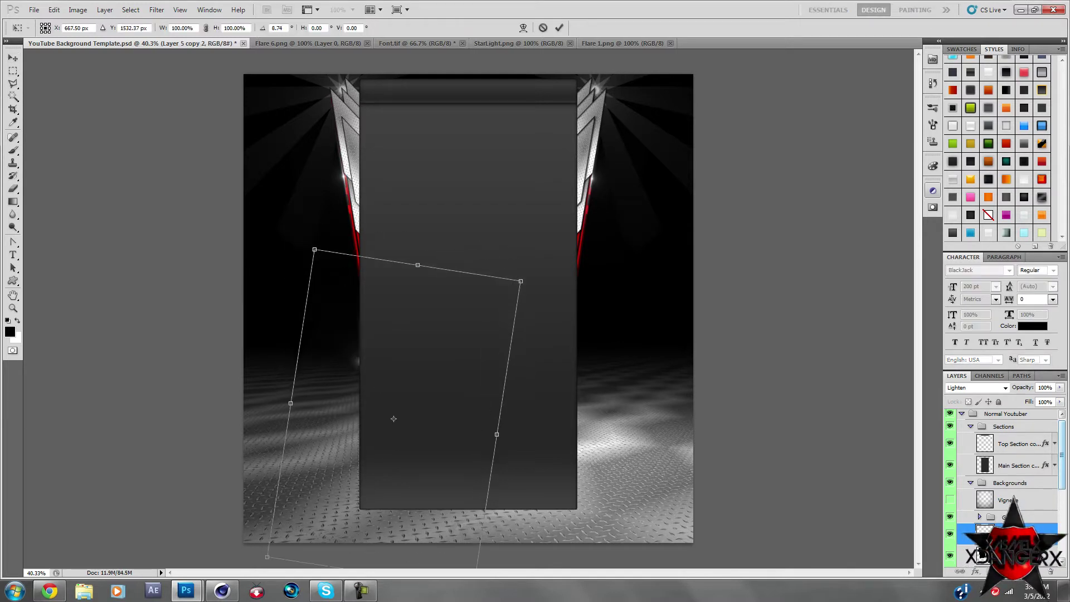
{"action": "left_click_drag", "start_coordinate": [375, 380], "coordinate": [411, 468]}
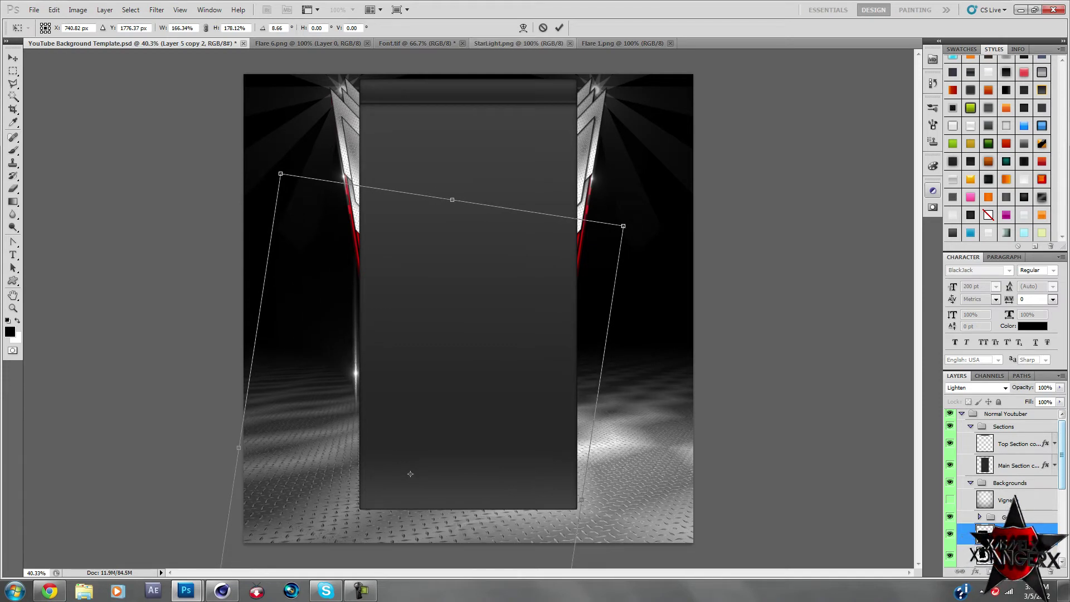
{"action": "left_click", "coordinate": [559, 27]}
{"action": "key", "text": "ctrl+t"}
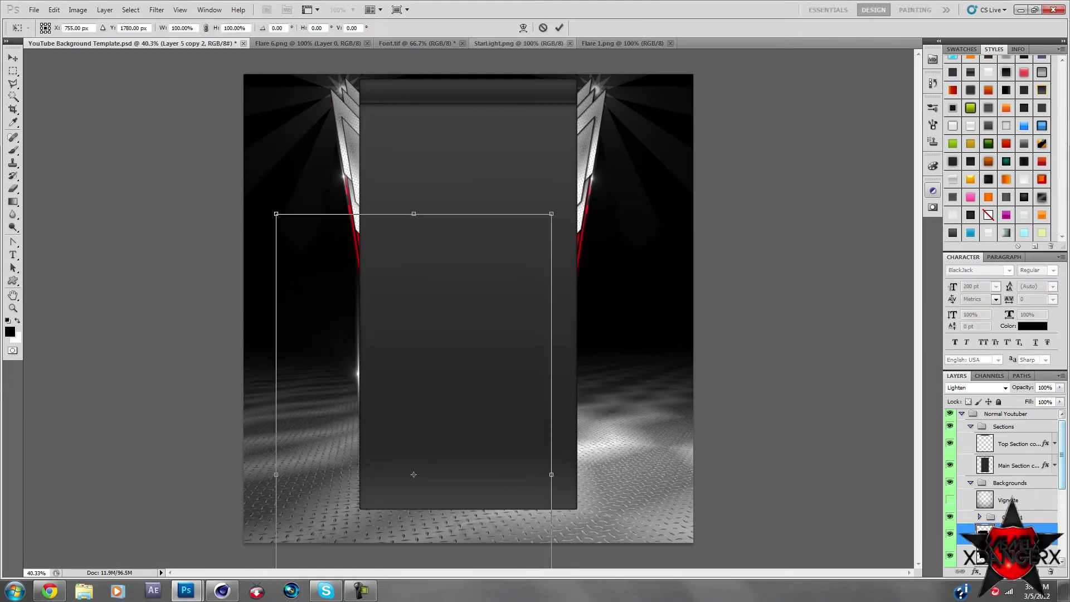
{"action": "key", "text": "Return"}
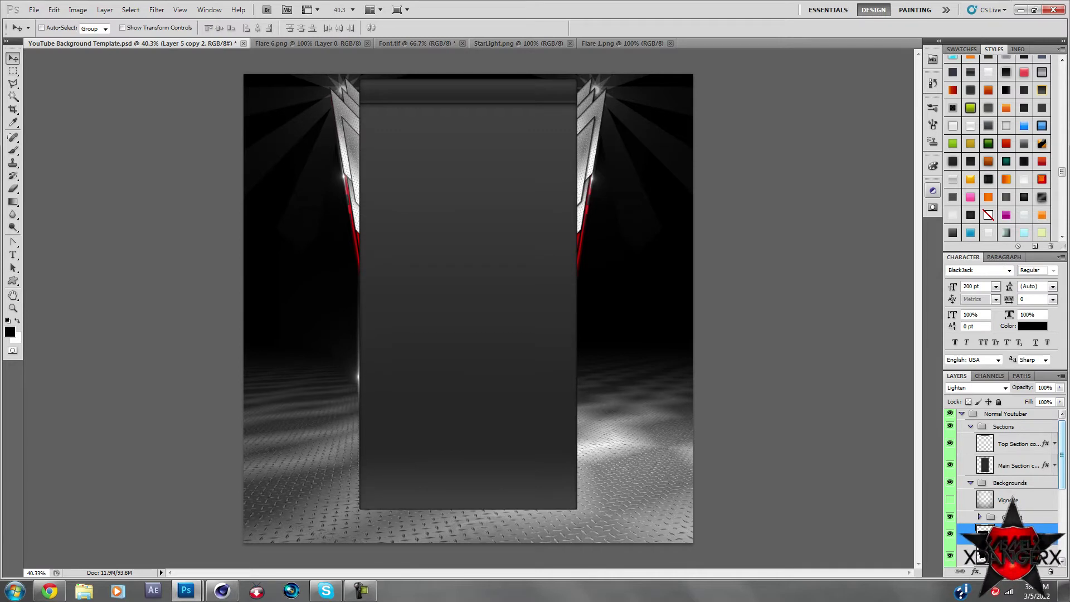
{"action": "key", "text": "ctrl+j"}
{"action": "left_click", "coordinate": [54, 9]}
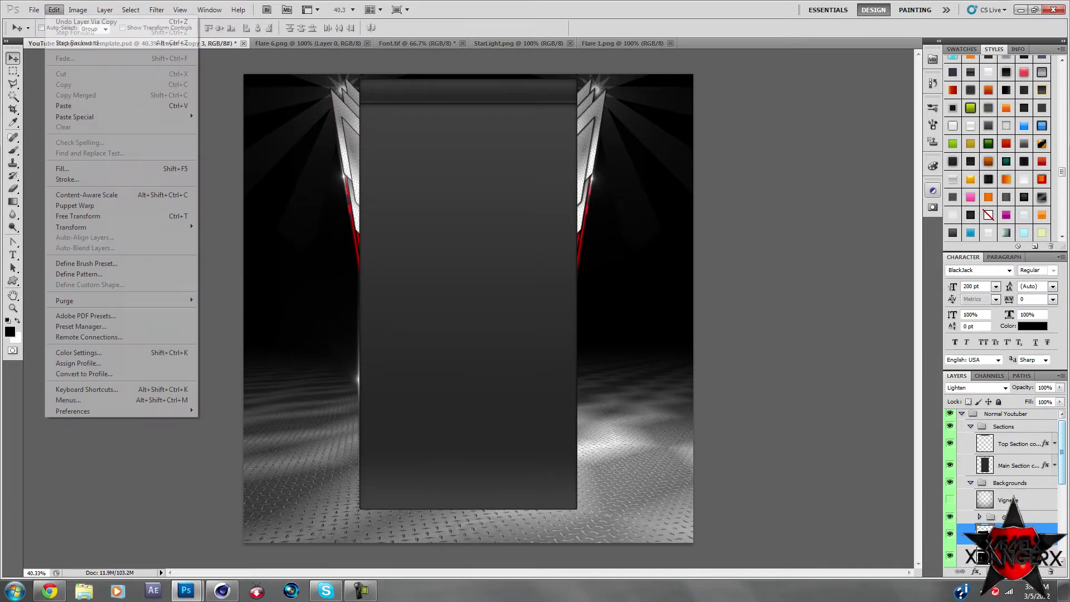
Mirror the lower flare copy to the right side and drag the star logo into the template
{"action": "left_click", "coordinate": [227, 348]}
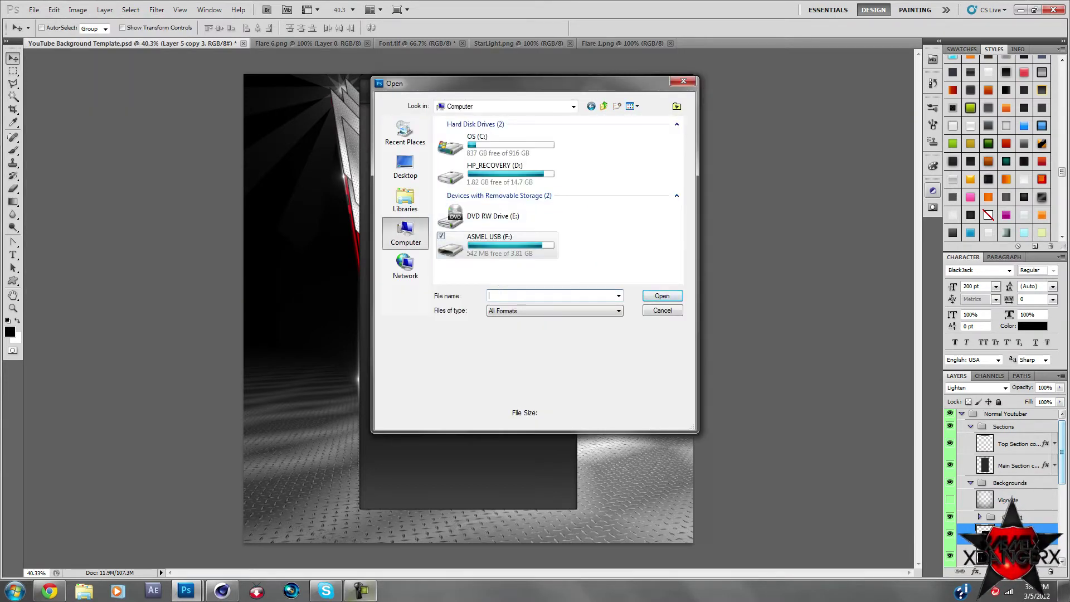
{"action": "key", "text": "BackSpace"}
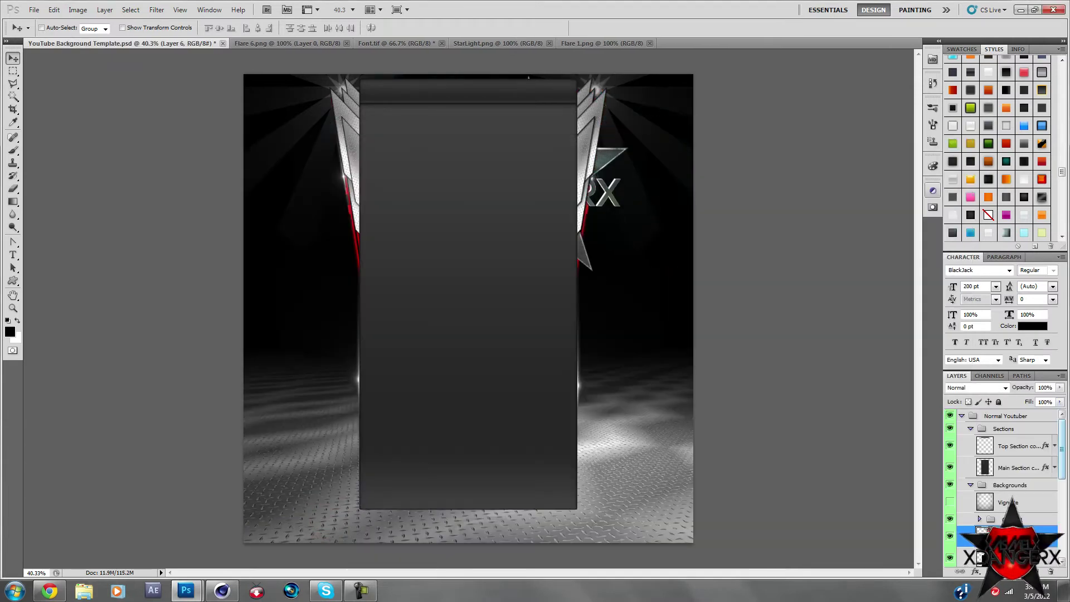
{"action": "left_click_drag", "start_coordinate": [607, 189], "coordinate": [641, 335]}
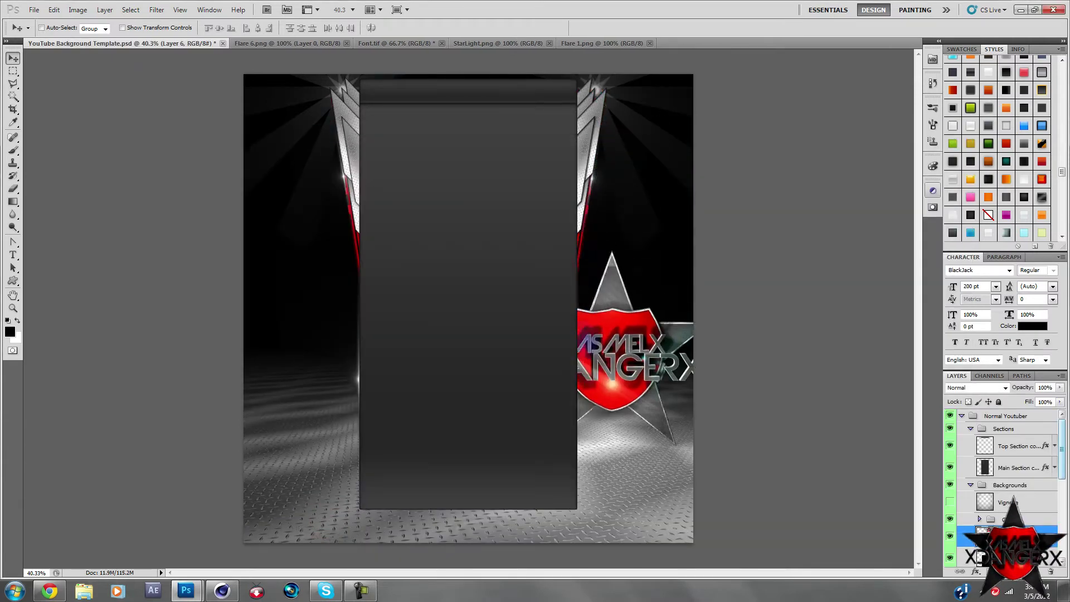
Rotate the star logo about 26°, shrink it, and place it in the top-right corner
{"action": "key", "text": "ctrl+t"}
{"action": "left_click_drag", "start_coordinate": [541, 313], "coordinate": [570, 145]}
{"action": "left_click_drag", "start_coordinate": [681, 333], "coordinate": [641, 424]}
{"action": "left_click_drag", "start_coordinate": [563, 312], "coordinate": [628, 137]}
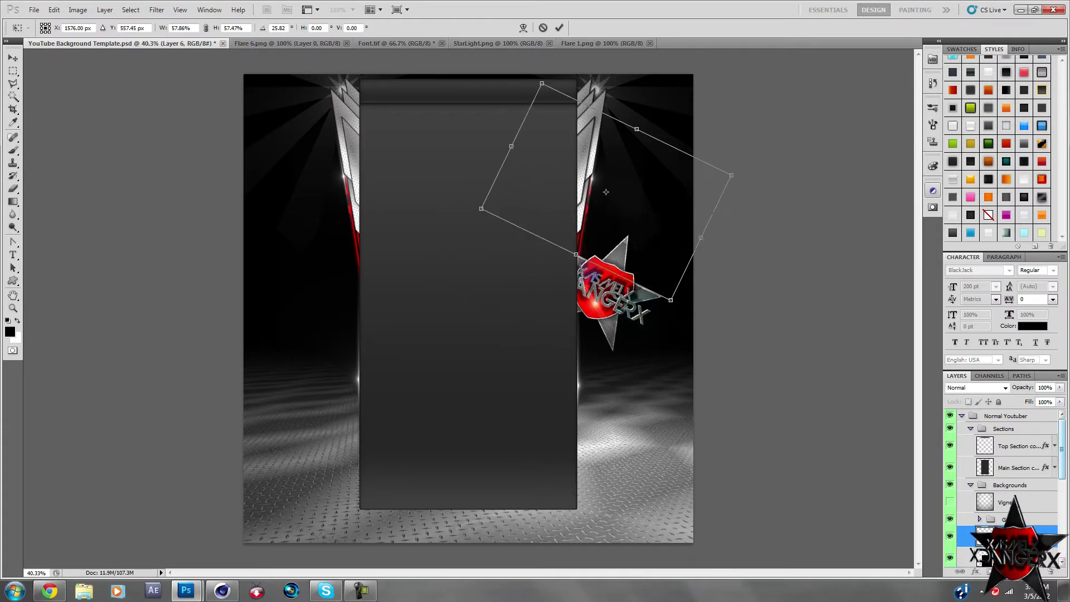
{"action": "left_click_drag", "start_coordinate": [627, 137], "coordinate": [638, 142]}
{"action": "left_click", "coordinate": [559, 27]}
{"action": "key", "text": "Right"}
{"action": "key", "text": "Right"}
{"action": "key", "text": "Right"}
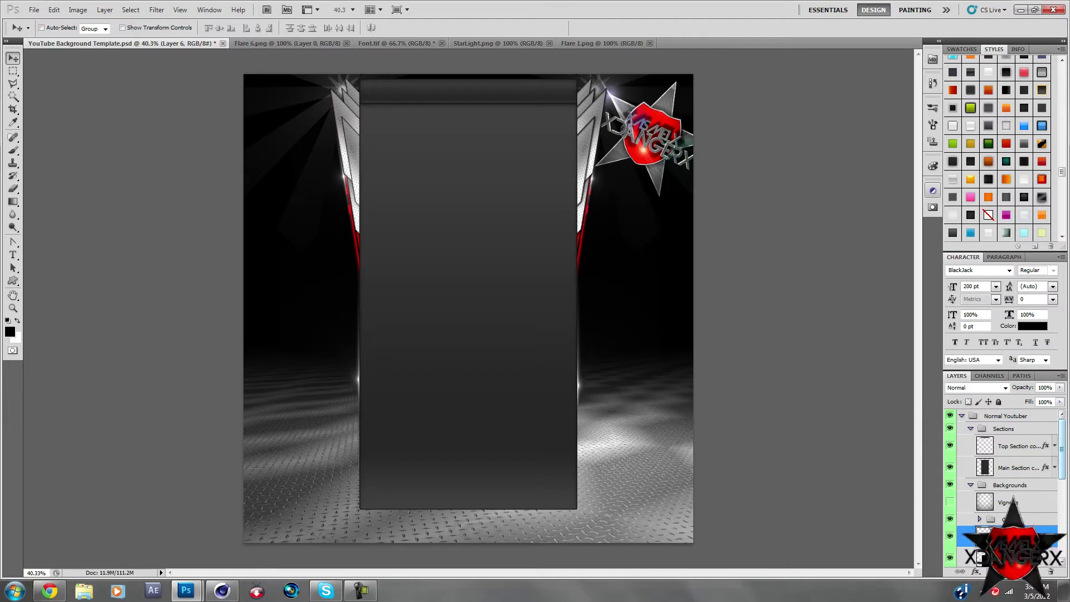
Mirror a logo copy horizontally, move it to the top-left corner, and skew it leftward
{"action": "left_click", "coordinate": [53, 10]}
{"action": "left_click", "coordinate": [227, 347]}
{"action": "left_click_drag", "start_coordinate": [647, 133], "coordinate": [296, 134]}
{"action": "left_click", "coordinate": [54, 9]}
{"action": "left_click", "coordinate": [213, 263]}
{"action": "left_click_drag", "start_coordinate": [390, 78], "coordinate": [356, 34]}
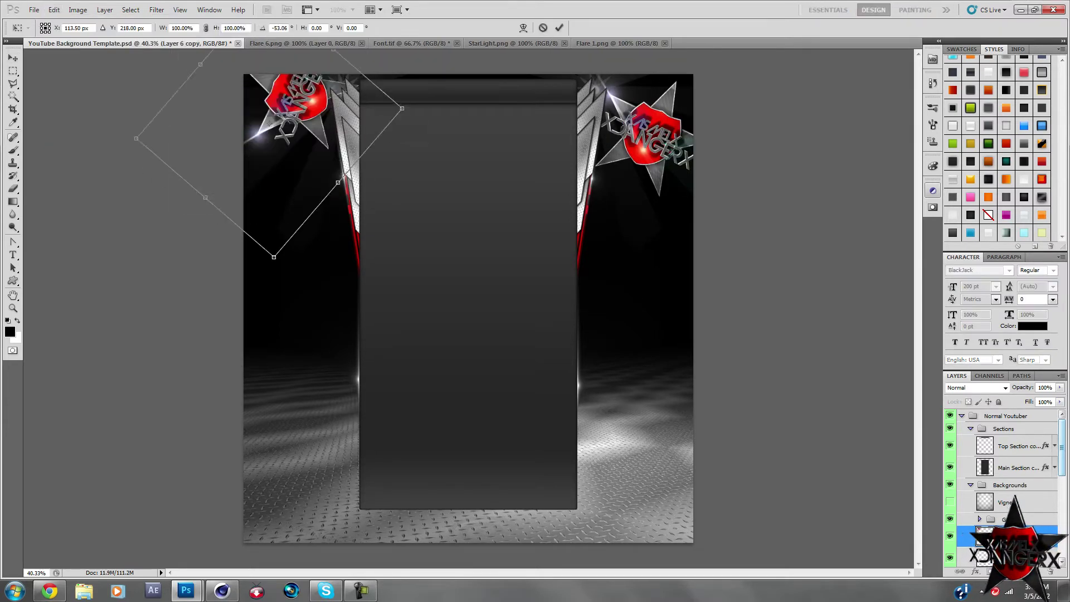
{"action": "left_click_drag", "start_coordinate": [322, 74], "coordinate": [307, 71]}
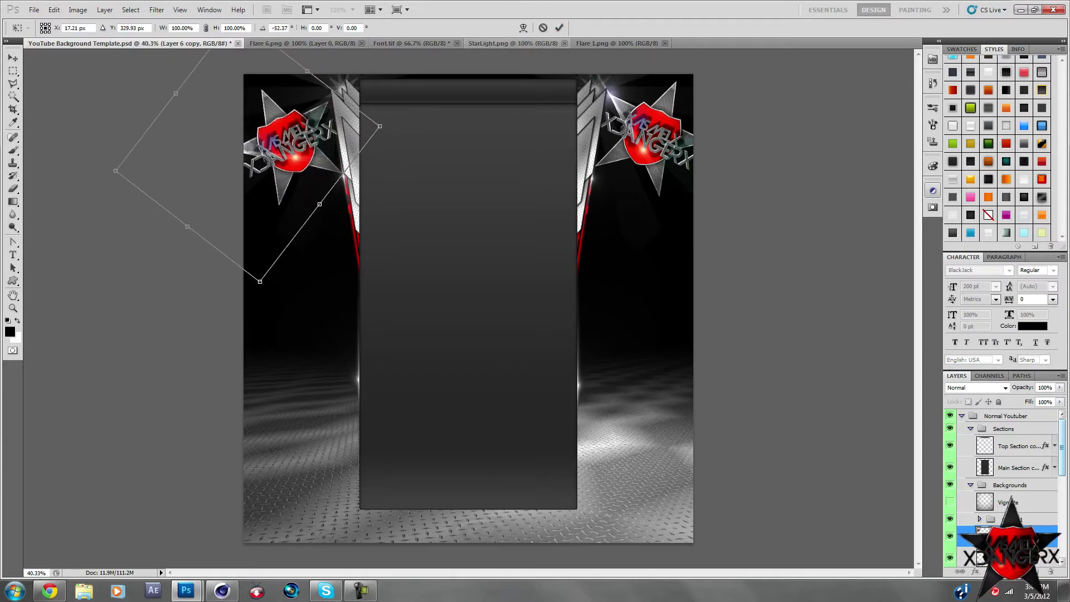
{"action": "left_click", "coordinate": [559, 28]}
Nudge the top-left logo up and left into final position
{"action": "key", "text": "Up"}
{"action": "key", "text": "Left"}
{"action": "key", "text": "Up"}
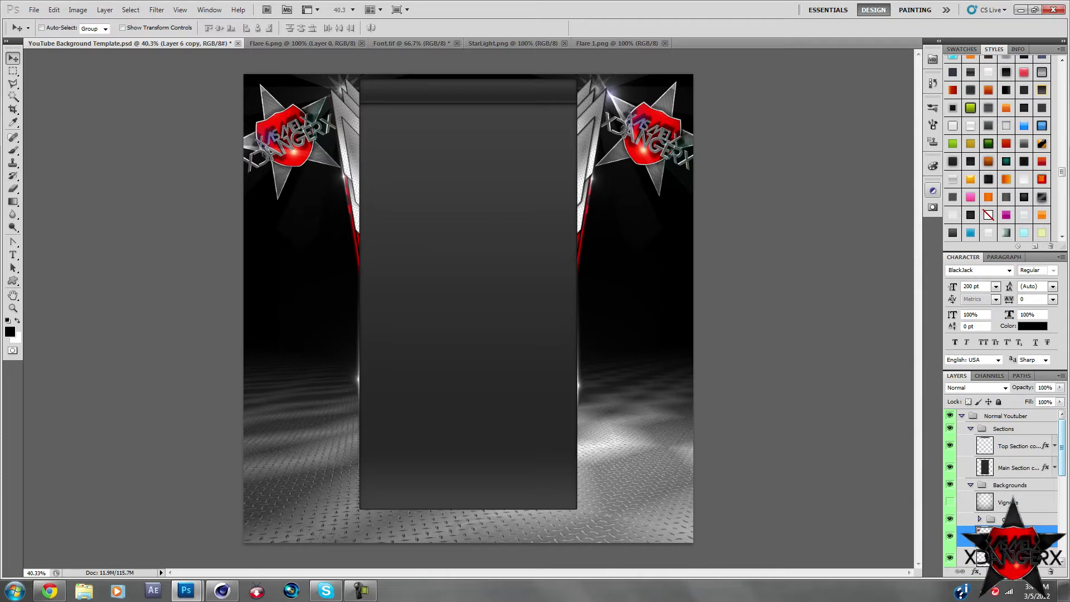
{"action": "key", "text": "Left"}
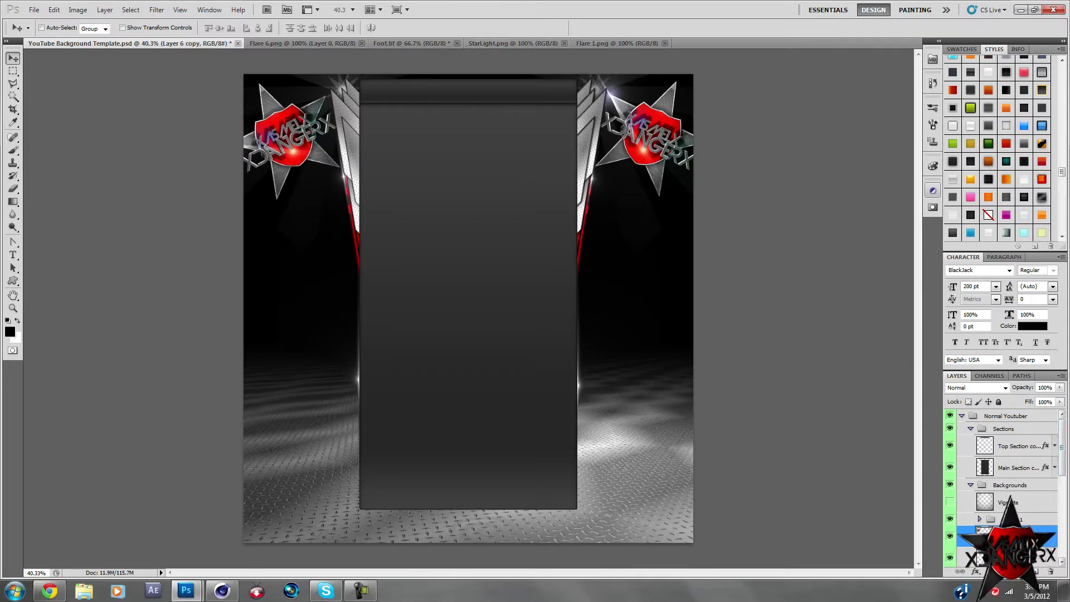
{"action": "double_click", "coordinate": [1014, 535]}
Give the first logo an Outer Glow with colour value 255 for red
{"action": "left_click", "coordinate": [245, 287]}
{"action": "left_click", "coordinate": [243, 311]}
{"action": "left_click", "coordinate": [482, 438]}
{"action": "type", "text": "255"}
{"action": "key", "text": "Return"}
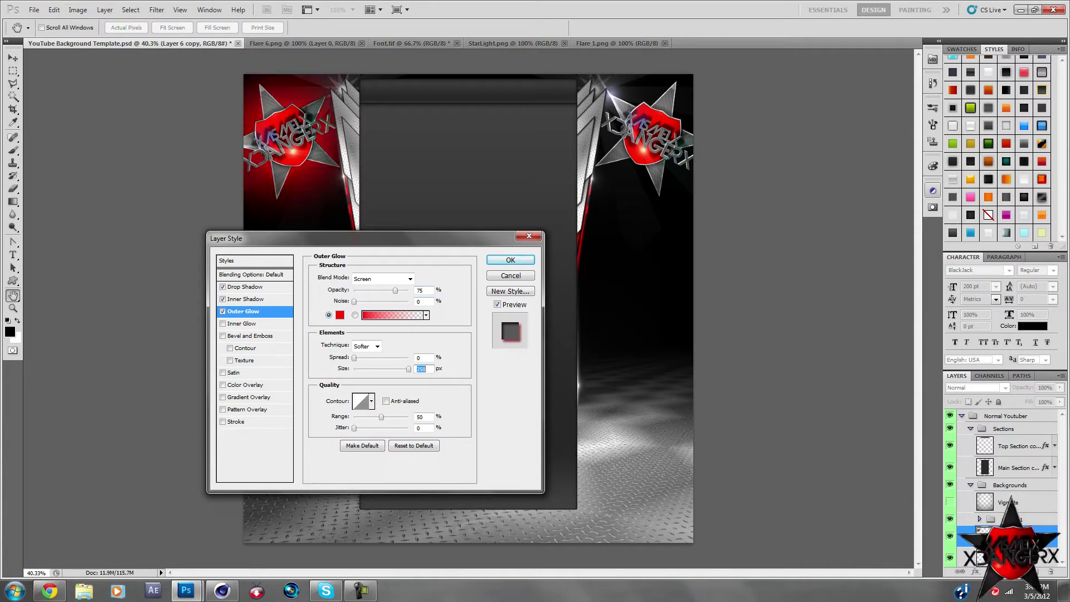
{"action": "left_click_drag", "start_coordinate": [334, 238], "coordinate": [315, 190]}
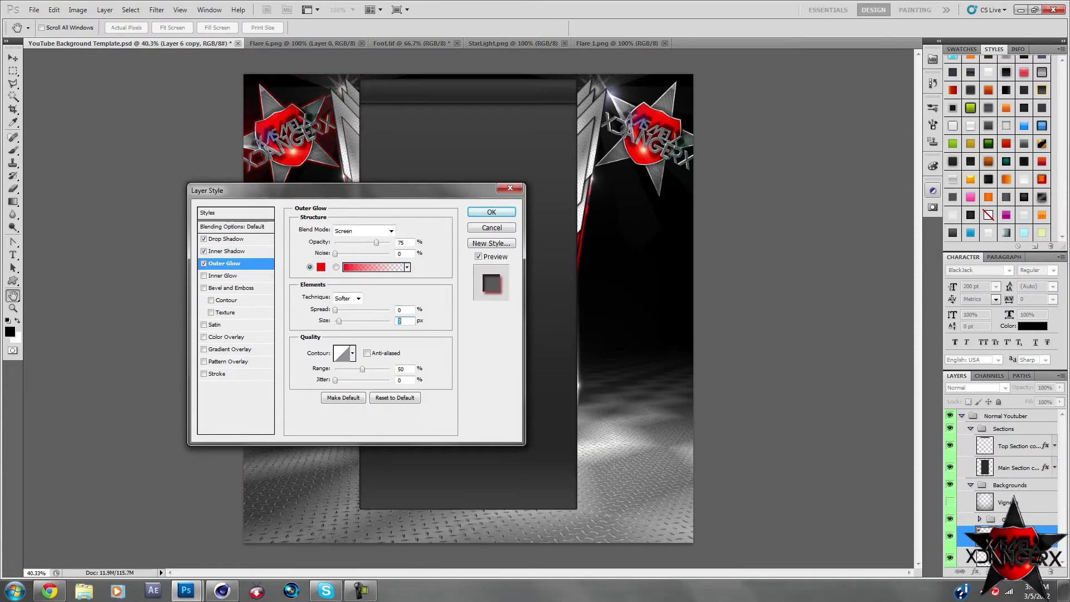
{"action": "key", "text": "Escape"}
Set the other logo's glow to red, then duplicate the layer and check its styles
{"action": "double_click", "coordinate": [1003, 545]}
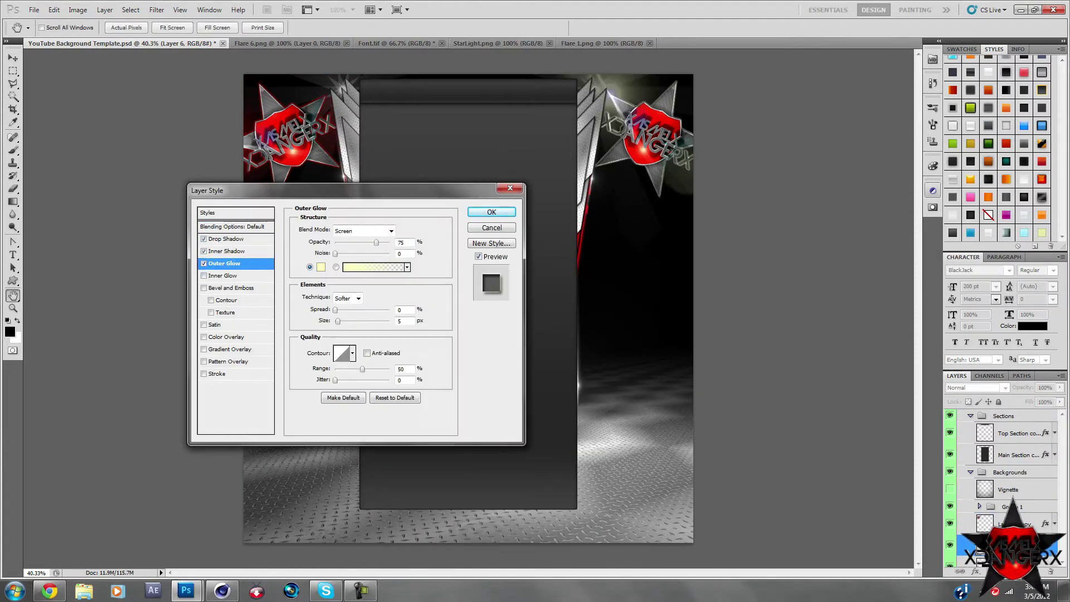
{"action": "left_click", "coordinate": [321, 267]}
{"action": "key", "text": "Return"}
{"action": "key", "text": "Return"}
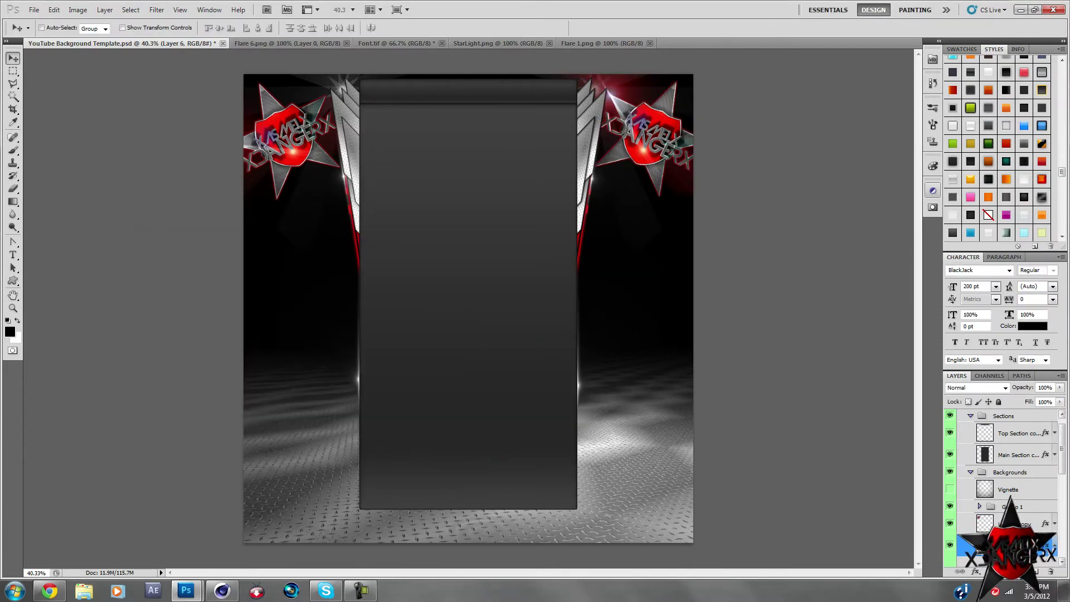
{"action": "double_click", "coordinate": [1003, 545]}
{"action": "key", "text": "Escape"}
{"action": "key", "text": "ctrl+j"}
{"action": "double_click", "coordinate": [1003, 523]}
{"action": "key", "text": "Escape"}
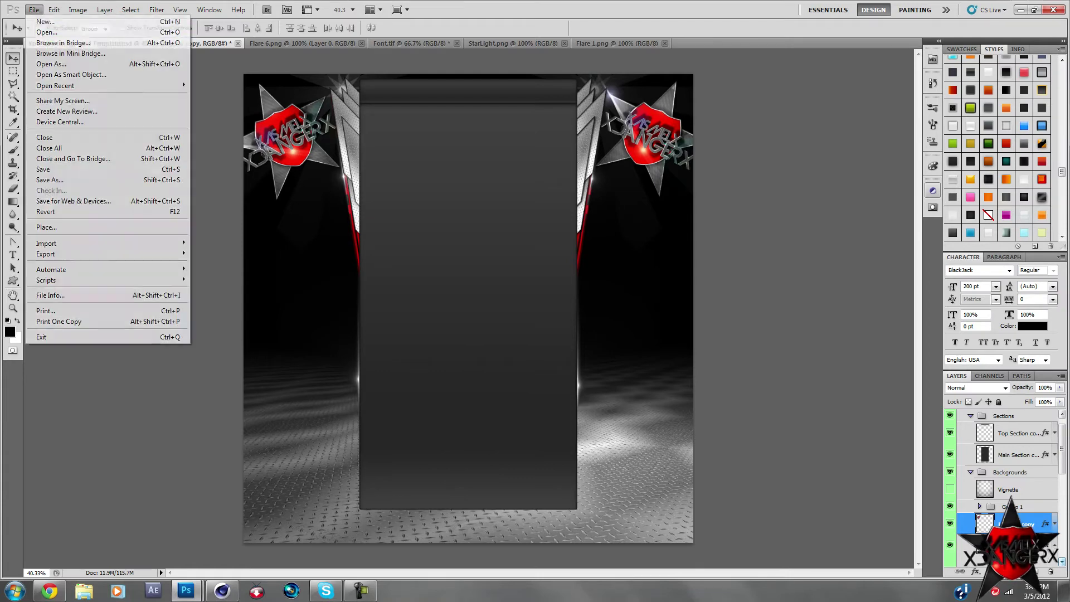
Open a smoke image from the PhotoShop Flares Smoke folder and copy it to the template
{"action": "double_click", "coordinate": [454, 173]}
{"action": "double_click", "coordinate": [480, 203]}
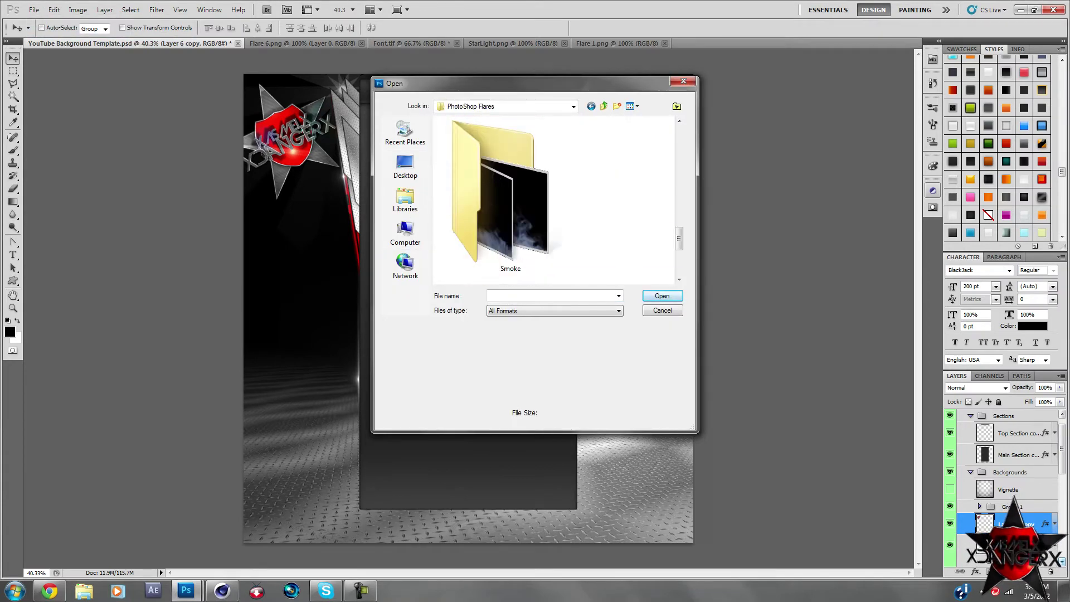
{"action": "double_click", "coordinate": [501, 195]}
{"action": "scroll", "coordinate": [510, 223], "scroll_direction": "down", "scroll_amount": 2}
{"action": "scroll", "coordinate": [510, 223], "scroll_direction": "down", "scroll_amount": 2}
{"action": "scroll", "coordinate": [510, 223], "scroll_direction": "down", "scroll_amount": 2}
{"action": "scroll", "coordinate": [510, 223], "scroll_direction": "down", "scroll_amount": 2}
{"action": "double_click", "coordinate": [509, 144]}
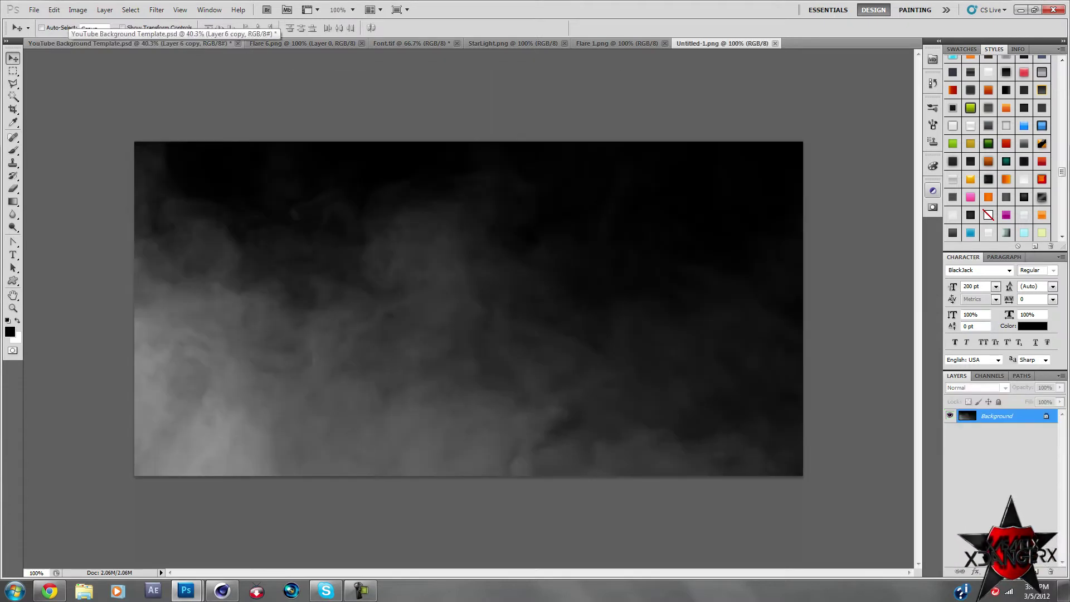
{"action": "key", "text": "m"}
{"action": "key", "text": "ctrl+a"}
{"action": "key", "text": "ctrl+Tab"}
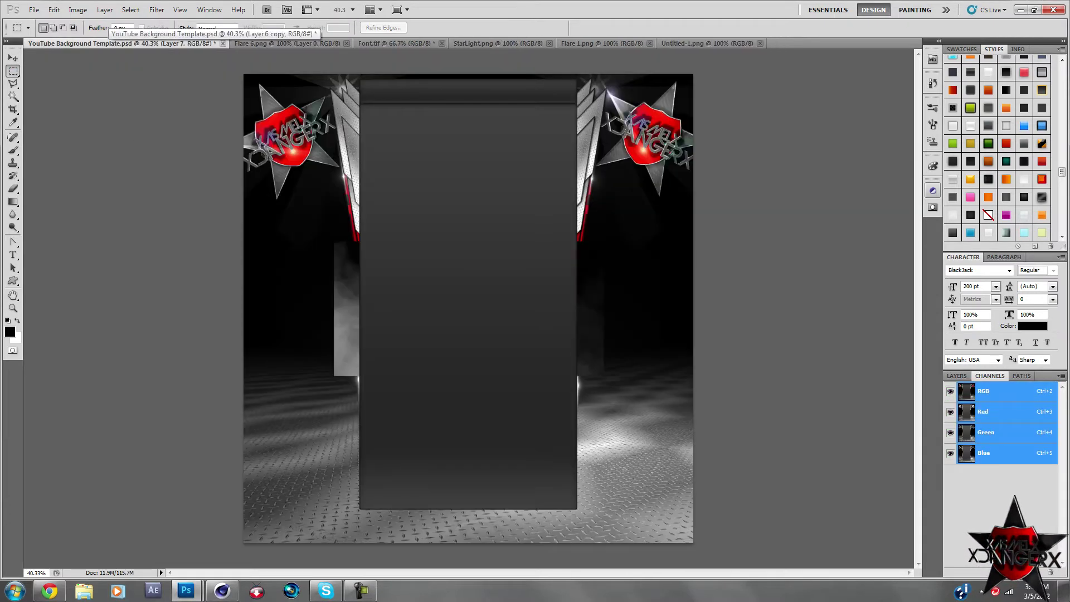
Set the smoke layer to Lighten, enlarge it, and position it along the bottom
{"action": "left_click", "coordinate": [956, 376]}
{"action": "left_click", "coordinate": [975, 387]}
{"action": "left_click", "coordinate": [975, 223]}
{"action": "key", "text": "ctrl+t"}
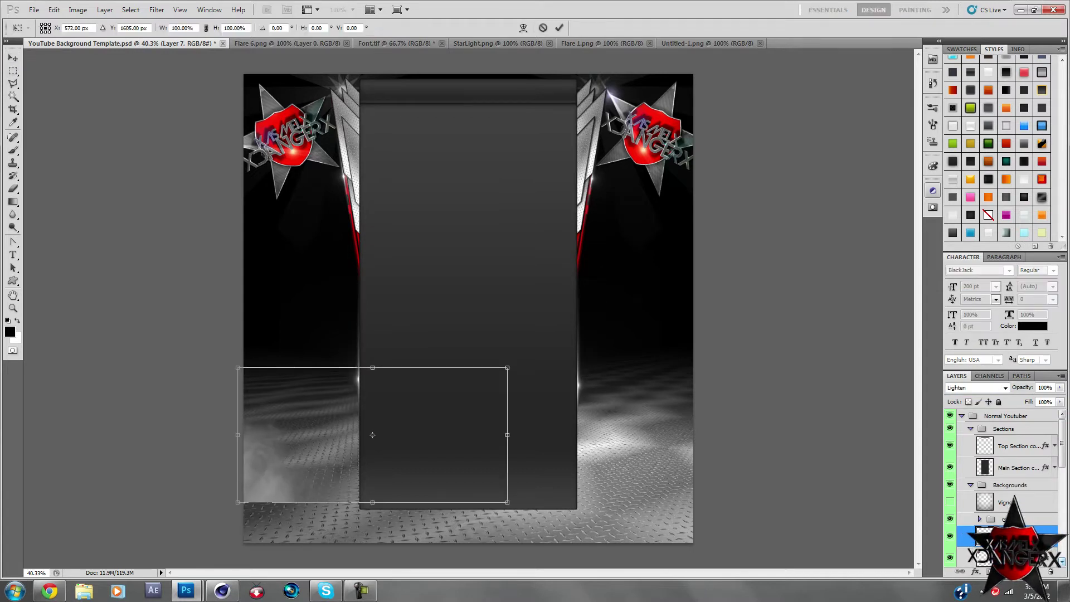
{"action": "left_click_drag", "start_coordinate": [673, 249], "coordinate": [709, 241]}
{"action": "left_click_drag", "start_coordinate": [473, 373], "coordinate": [480, 420]}
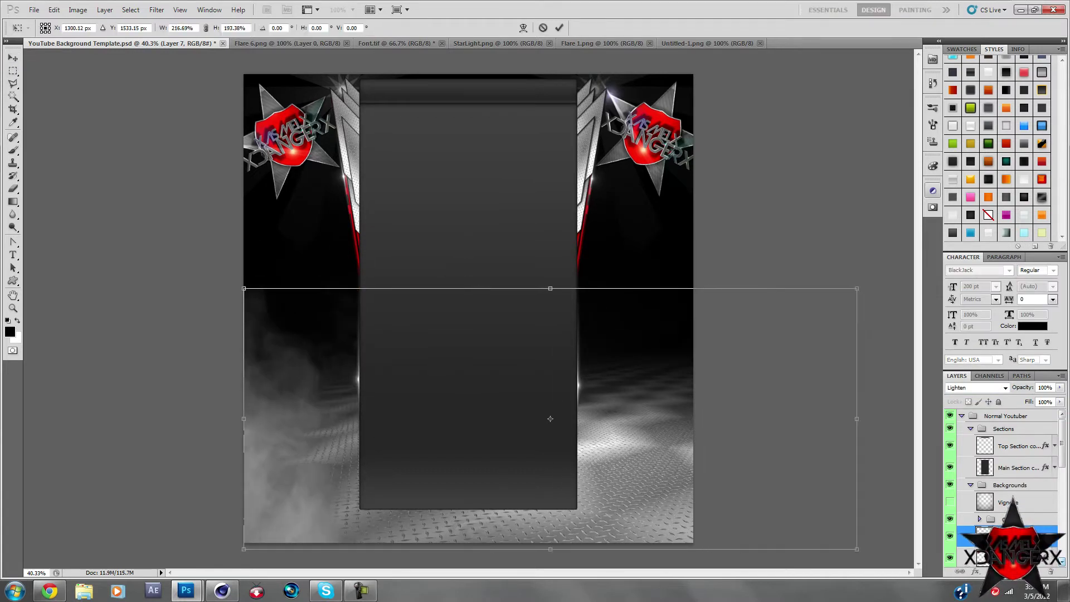
{"action": "left_click_drag", "start_coordinate": [550, 418], "coordinate": [557, 413]}
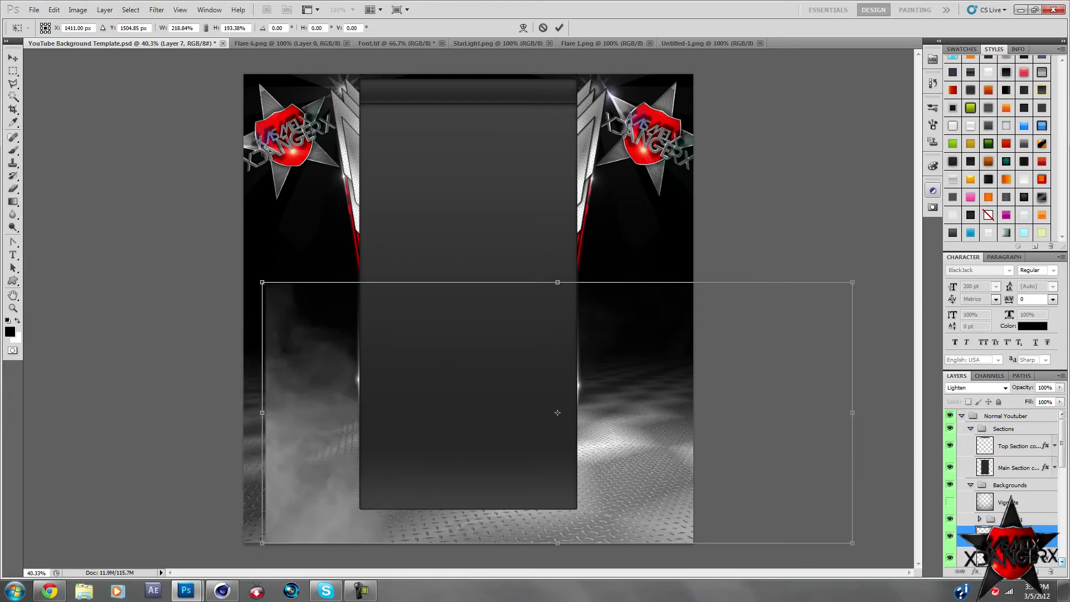
{"action": "key", "text": "Return"}
Duplicate the smoke, flip the copy horizontally, and shift it to the right side
{"action": "key", "text": "ctrl+j"}
{"action": "left_click", "coordinate": [54, 9]}
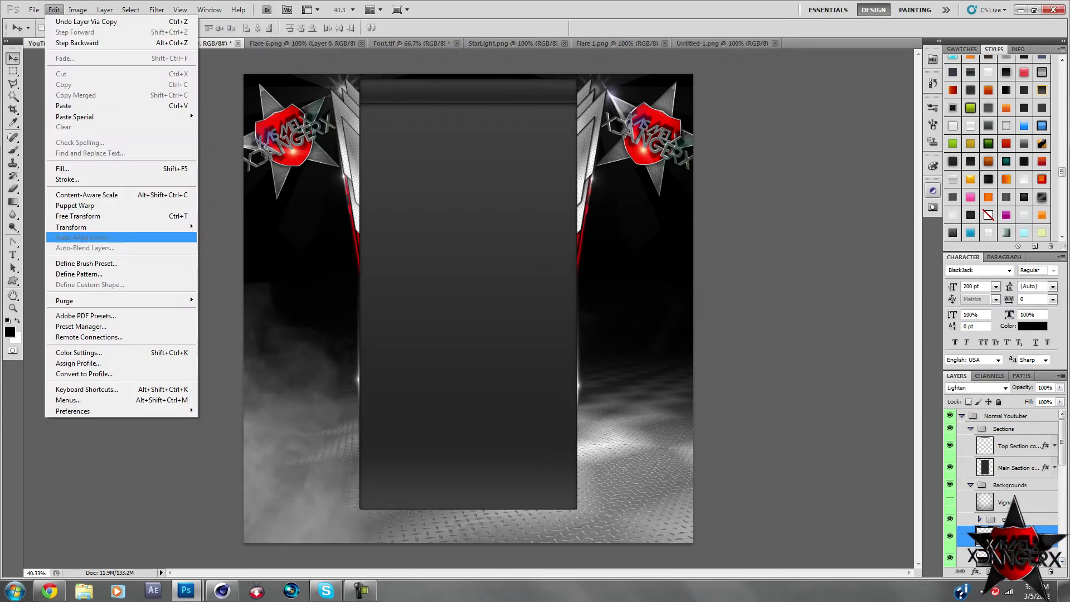
{"action": "left_click", "coordinate": [234, 347]}
{"action": "key", "text": "shift+Right"}
{"action": "key", "text": "shift+Right"}
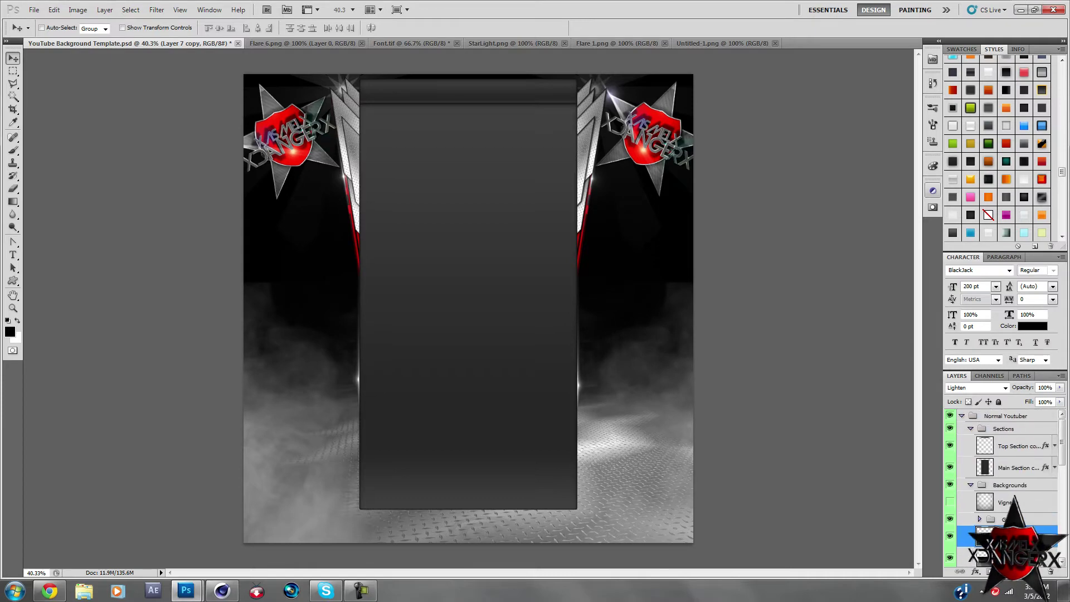
In Cinema 4D, add a MoText object and delete the scene light
{"action": "left_click", "coordinate": [222, 590]}
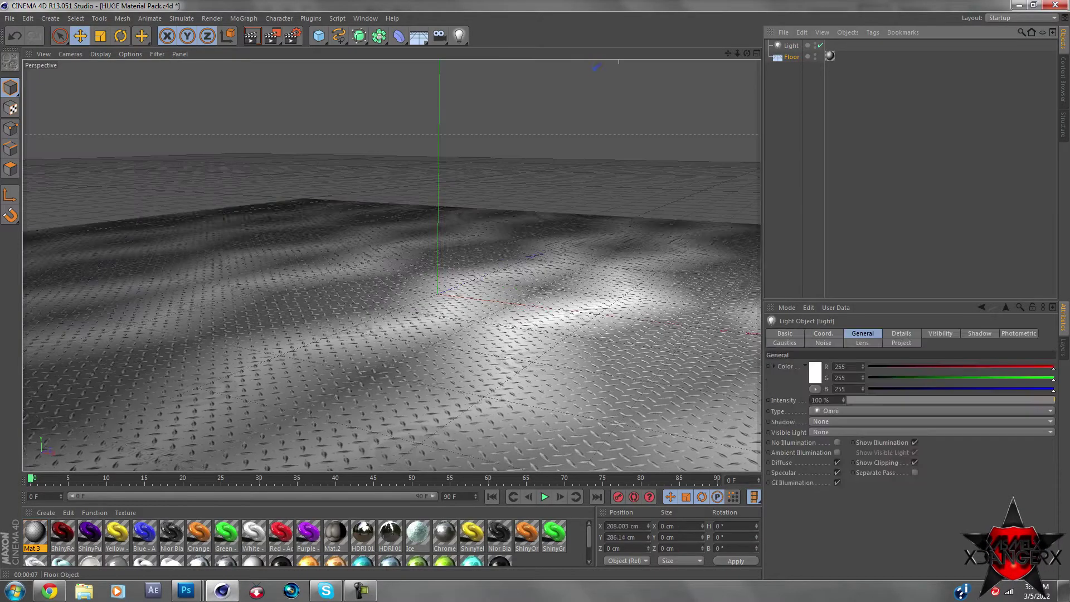
{"action": "left_click", "coordinate": [244, 18]}
{"action": "left_click", "coordinate": [245, 146]}
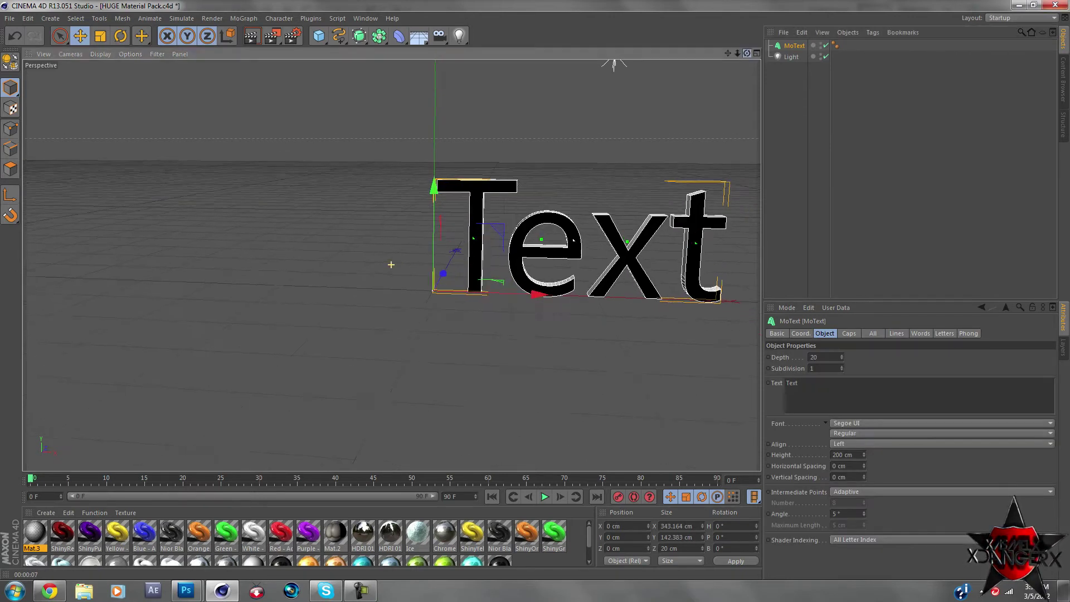
{"action": "left_click", "coordinate": [791, 56]}
{"action": "key", "text": "Delete"}
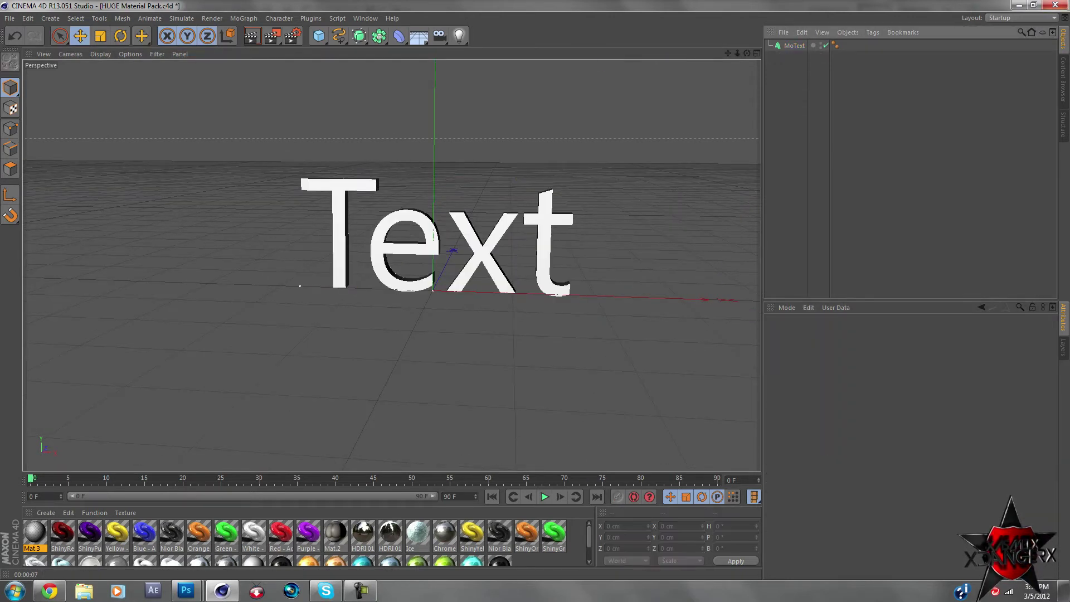
{"action": "left_click", "coordinate": [795, 45]}
Change the text to xDaNGeRx in the Devil Breeze font
{"action": "double_click", "coordinate": [791, 383]}
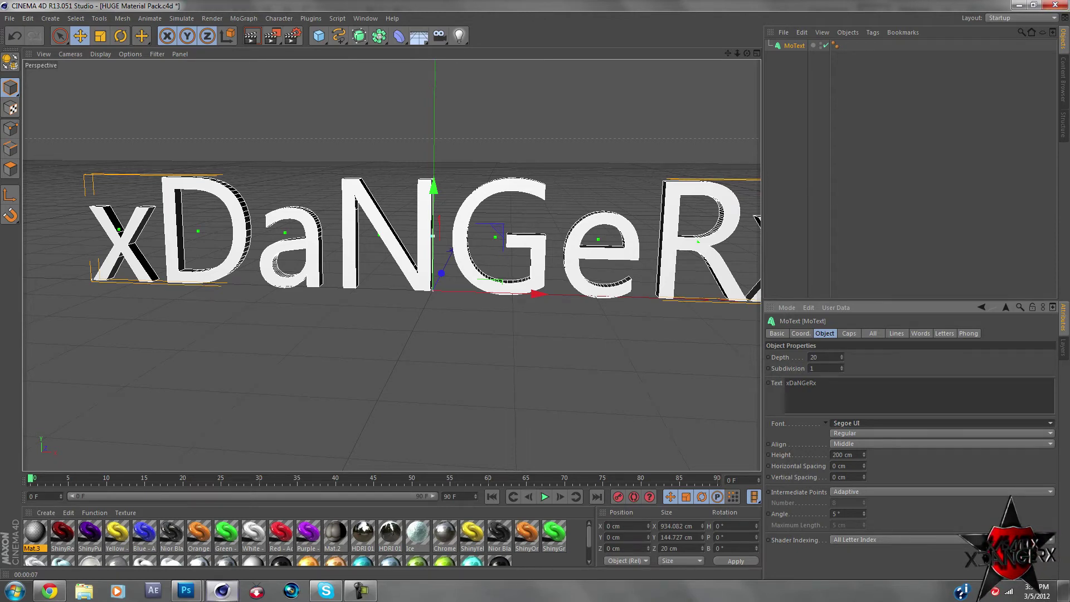
{"action": "left_click", "coordinate": [941, 423]}
{"action": "scroll", "coordinate": [942, 301], "scroll_direction": "up", "scroll_amount": 3}
{"action": "scroll", "coordinate": [942, 301], "scroll_direction": "up", "scroll_amount": 3}
{"action": "scroll", "coordinate": [941, 301], "scroll_direction": "up", "scroll_amount": 3}
{"action": "scroll", "coordinate": [942, 301], "scroll_direction": "up", "scroll_amount": 3}
{"action": "scroll", "coordinate": [942, 301], "scroll_direction": "up", "scroll_amount": 3}
{"action": "scroll", "coordinate": [942, 301], "scroll_direction": "up", "scroll_amount": 3}
{"action": "scroll", "coordinate": [942, 301], "scroll_direction": "up", "scroll_amount": 3}
{"action": "scroll", "coordinate": [942, 301], "scroll_direction": "up", "scroll_amount": 3}
{"action": "left_click", "coordinate": [892, 193]}
{"action": "left_click", "coordinate": [942, 423]}
{"action": "left_click", "coordinate": [861, 424]}
{"action": "scroll", "coordinate": [392, 264], "scroll_direction": "down", "scroll_amount": 3}
{"action": "scroll", "coordinate": [392, 264], "scroll_direction": "down", "scroll_amount": 3}
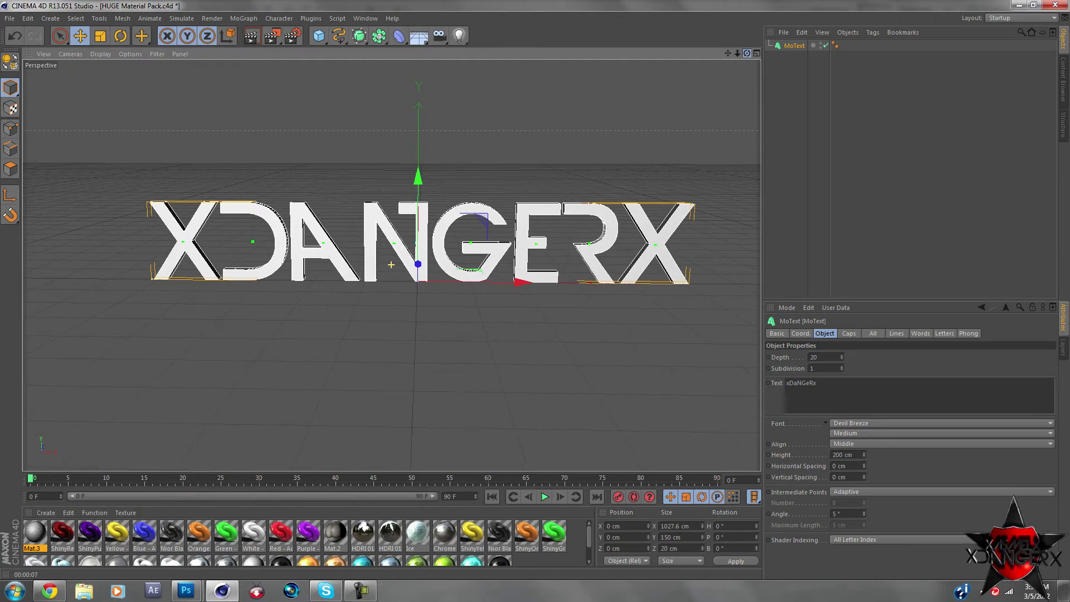
{"action": "left_click_drag", "start_coordinate": [391, 264], "coordinate": [370, 267]}
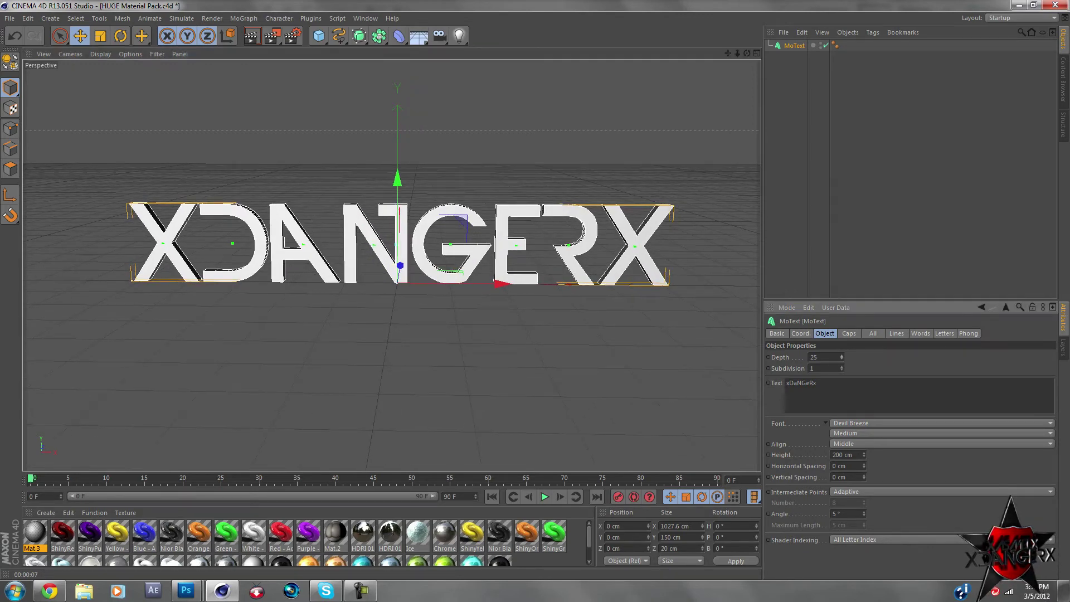
Give both start and end caps a fillet with a 2 cm radius
{"action": "left_click", "coordinate": [848, 333]}
{"action": "left_click", "coordinate": [852, 357]}
{"action": "left_click", "coordinate": [842, 404]}
{"action": "left_click", "coordinate": [851, 389]}
{"action": "left_click", "coordinate": [841, 437]}
{"action": "left_click_drag", "start_coordinate": [846, 379], "coordinate": [846, 423]}
{"action": "key", "text": "Return"}
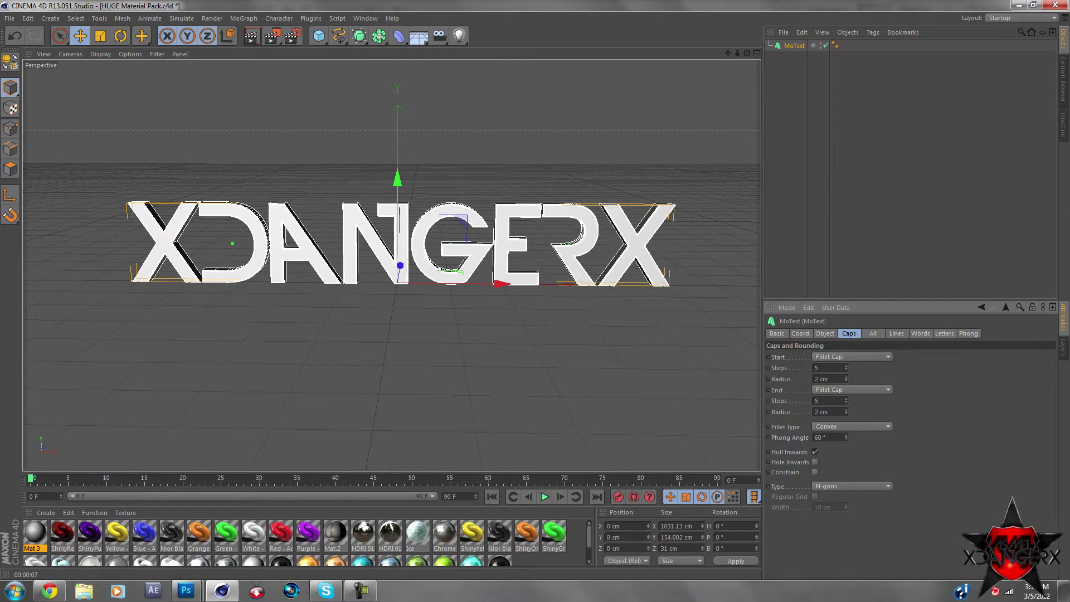
Apply the grey material to the text and create a new material
{"action": "left_click", "coordinate": [825, 333]}
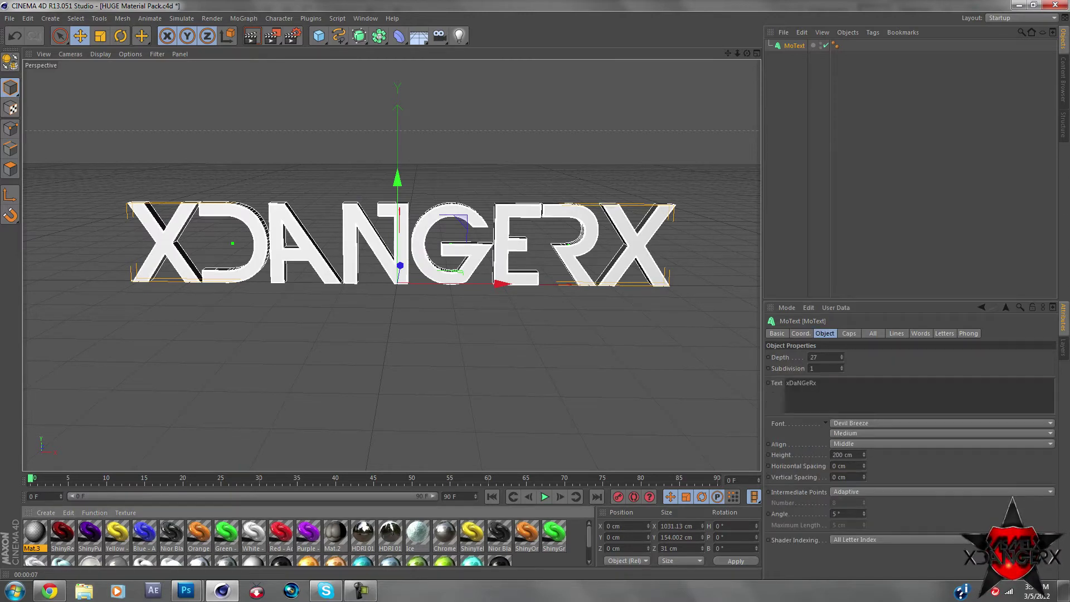
{"action": "left_click_drag", "start_coordinate": [35, 532], "coordinate": [368, 245]}
{"action": "left_click", "coordinate": [46, 512]}
Create a new material, Mat.4, and start loading an image into its Color channel
{"action": "left_click", "coordinate": [62, 412]}
{"action": "double_click", "coordinate": [35, 532]}
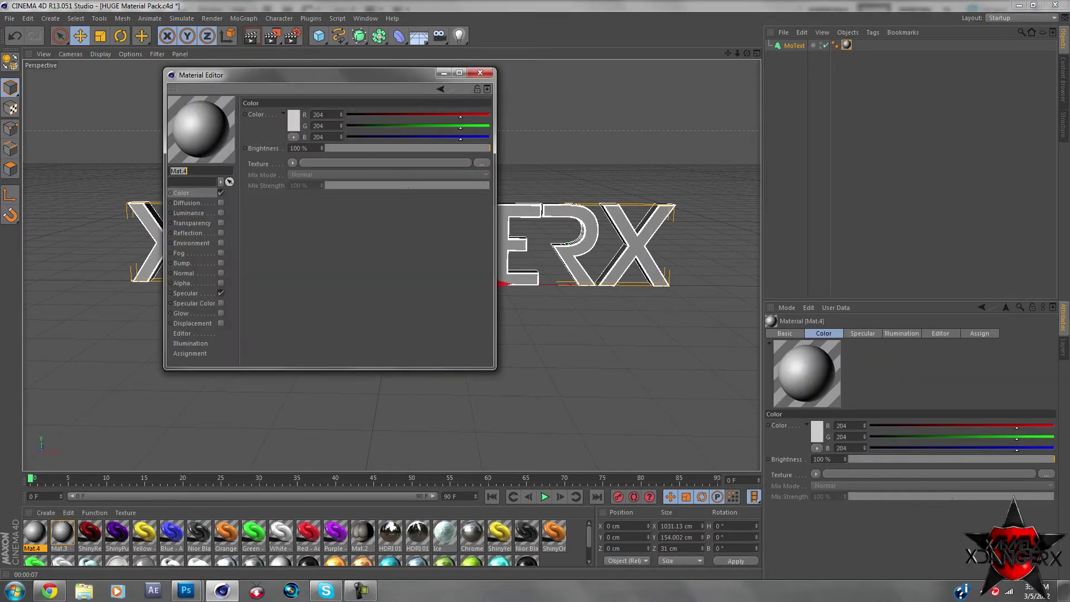
{"action": "left_click", "coordinate": [479, 158]}
{"action": "scroll", "coordinate": [480, 234], "scroll_direction": "down", "scroll_amount": 3}
{"action": "scroll", "coordinate": [482, 238], "scroll_direction": "up", "scroll_amount": 3}
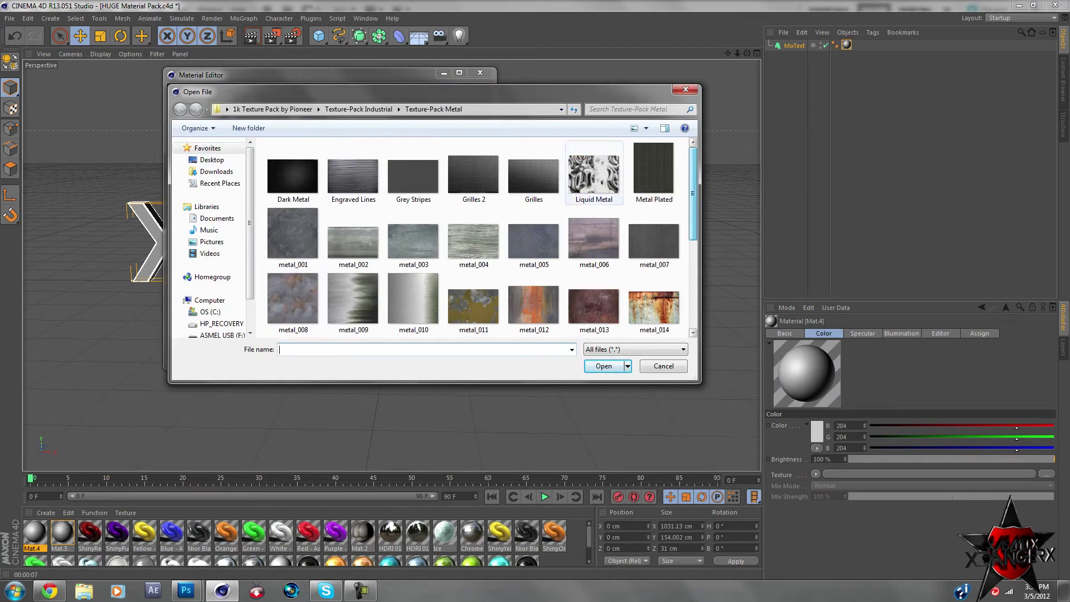
{"action": "left_click", "coordinate": [212, 159]}
Browse the 1k Texture Pack's Industrial, Metal and Grunge folders for a suitable texture
{"action": "double_click", "coordinate": [353, 248]}
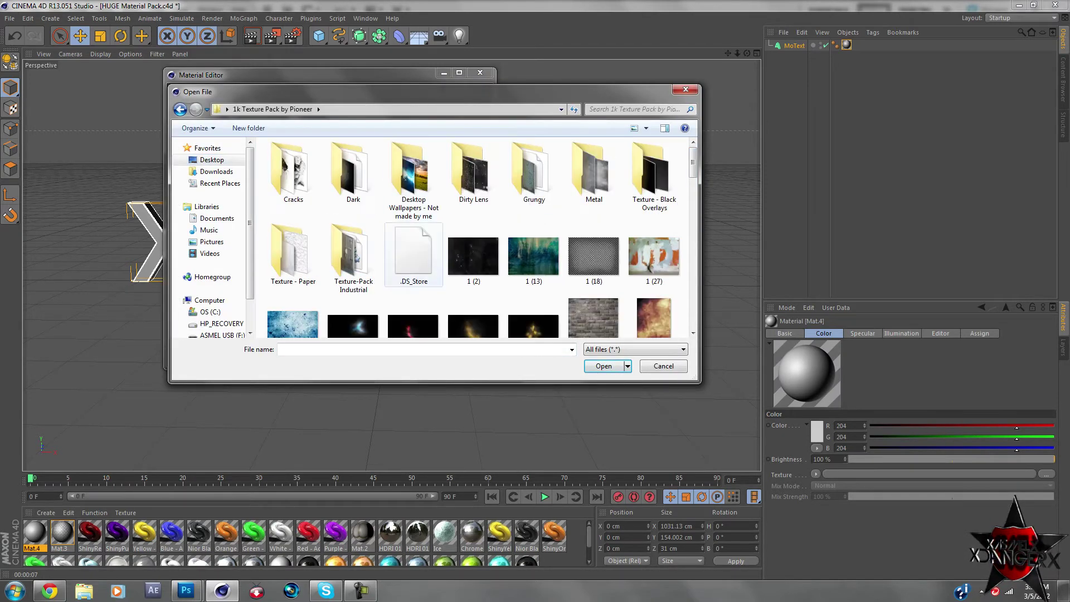
{"action": "double_click", "coordinate": [353, 256]}
{"action": "double_click", "coordinate": [354, 173]}
{"action": "scroll", "coordinate": [452, 285], "scroll_direction": "down", "scroll_amount": 5}
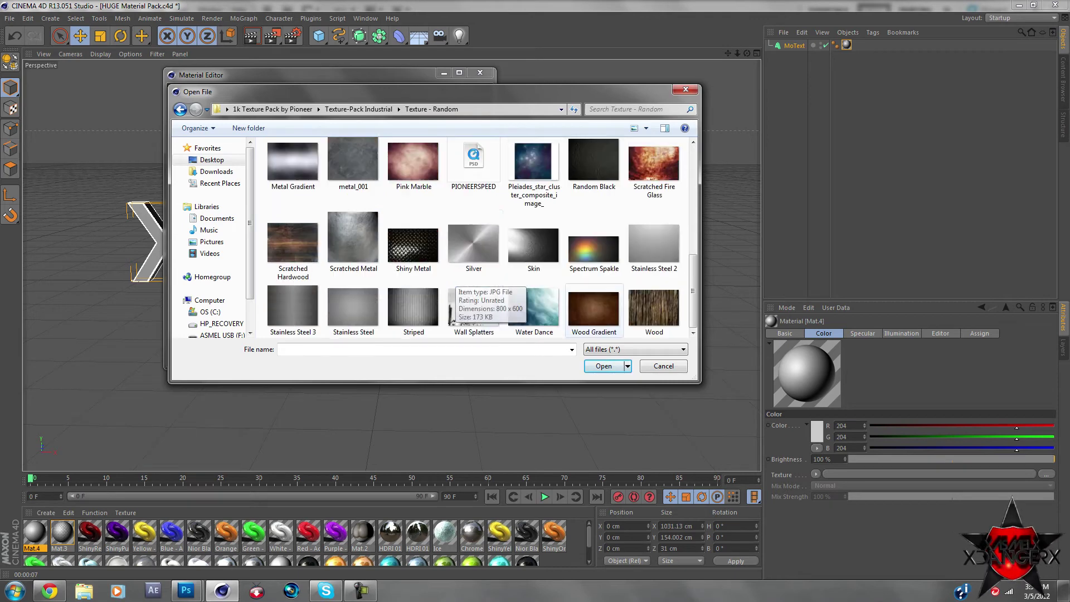
{"action": "key", "text": "BackSpace"}
{"action": "double_click", "coordinate": [414, 177]}
{"action": "scroll", "coordinate": [413, 234], "scroll_direction": "down", "scroll_amount": 5}
{"action": "key", "text": "BackSpace"}
{"action": "scroll", "coordinate": [414, 234], "scroll_direction": "up", "scroll_amount": 5}
{"action": "double_click", "coordinate": [293, 173]}
{"action": "key", "text": "BackSpace"}
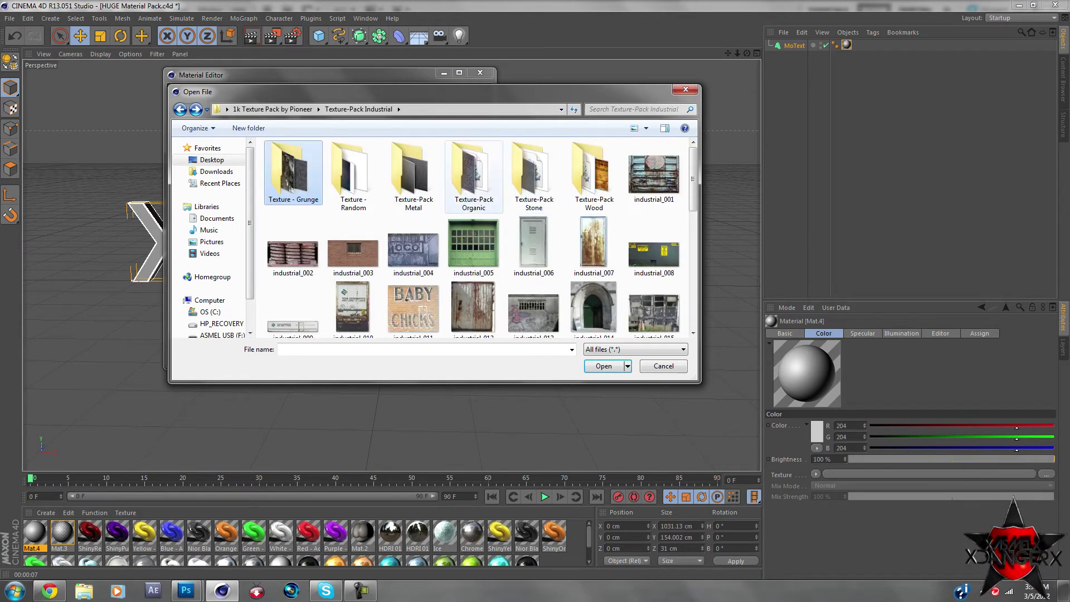
{"action": "double_click", "coordinate": [414, 178]}
{"action": "key", "text": "BackSpace"}
{"action": "key", "text": "BackSpace"}
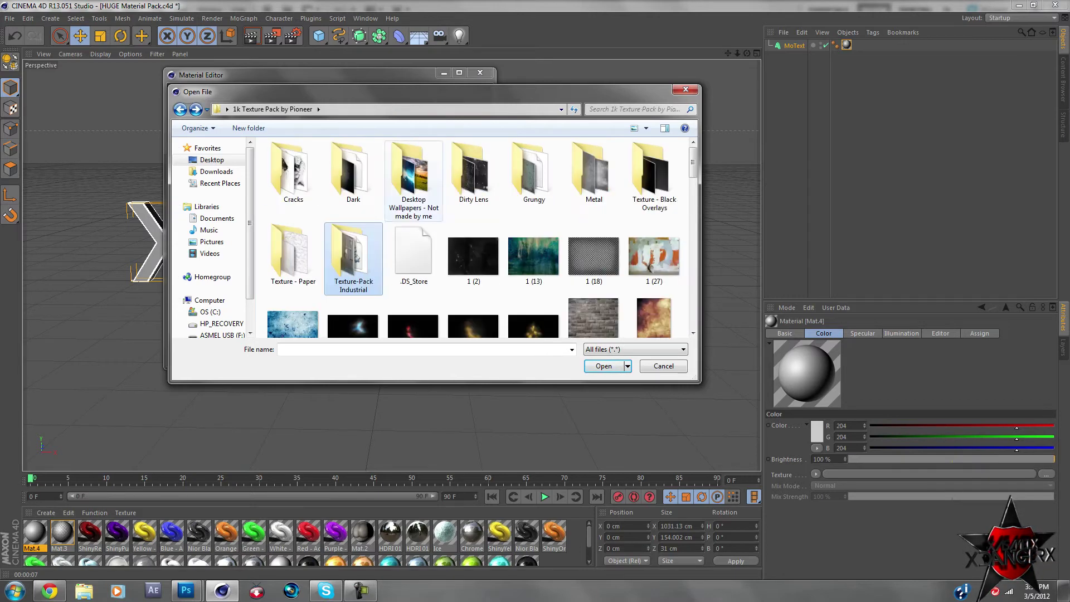
Load the Carbon image from the Metal folder and apply Mat.4 to the MoText lettering
{"action": "double_click", "coordinate": [594, 173]}
{"action": "left_click", "coordinate": [567, 146]}
{"action": "key", "text": "Return"}
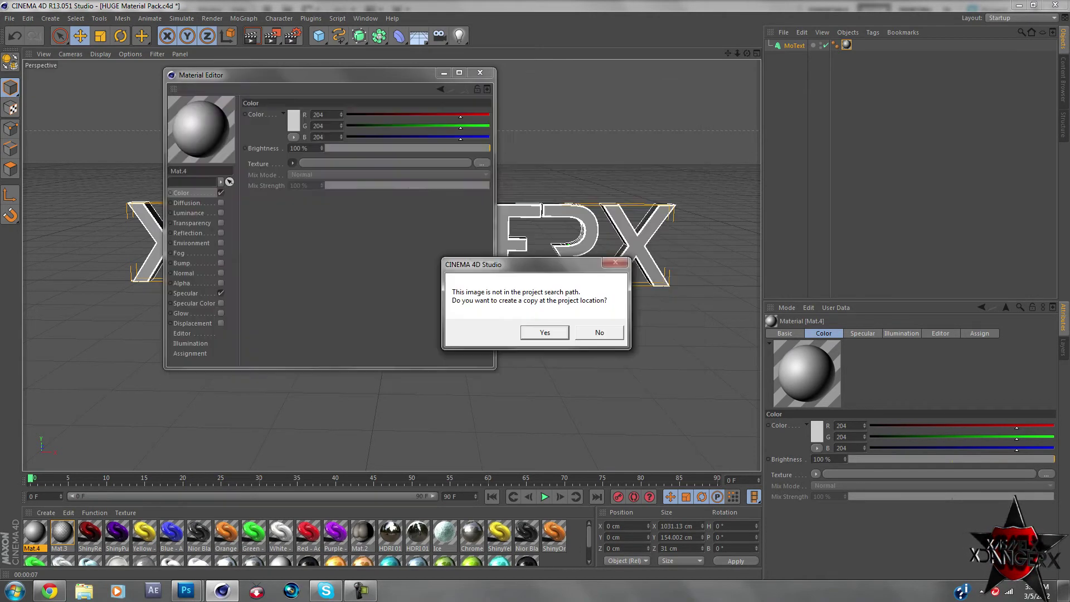
{"action": "key", "text": "Return"}
{"action": "left_click", "coordinate": [479, 73]}
{"action": "left_click_drag", "start_coordinate": [62, 532], "coordinate": [390, 245]}
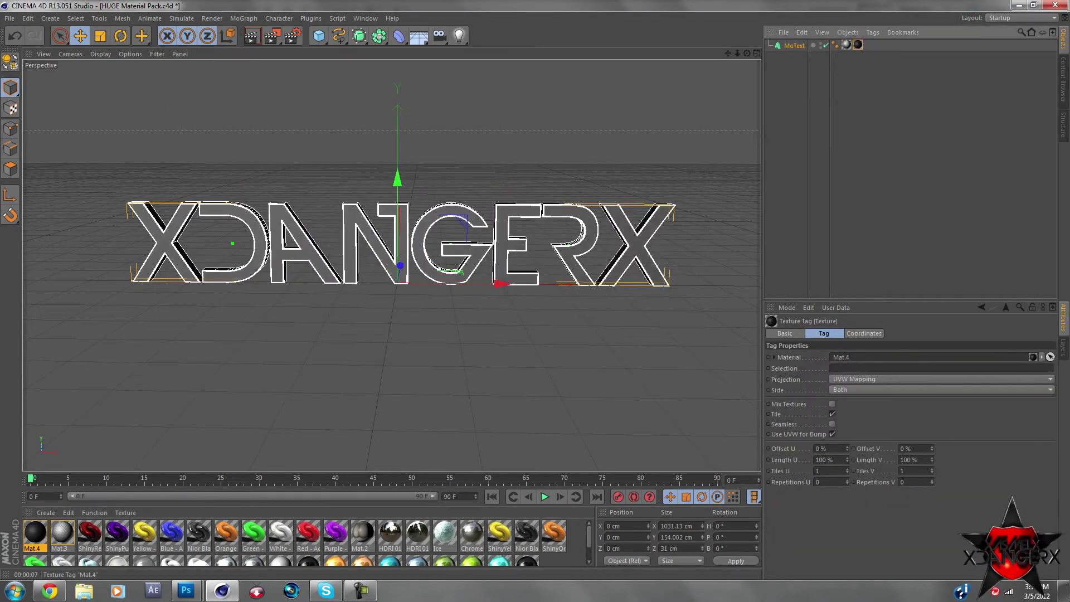
Render a preview of the textured text and check the render settings
{"action": "left_click", "coordinate": [833, 368]}
{"action": "type", "text": "C1"}
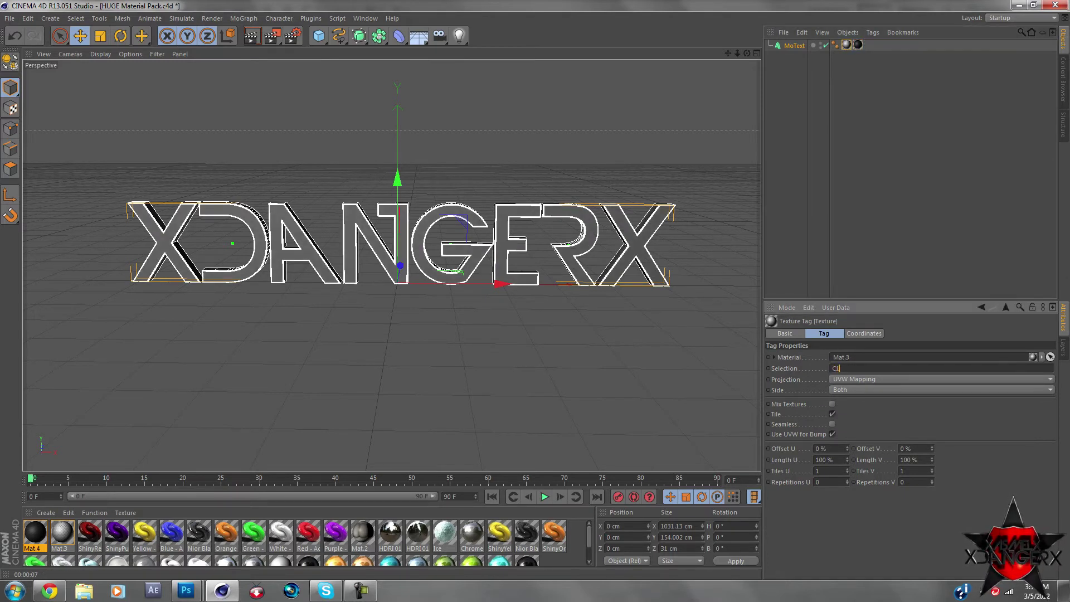
{"action": "left_click", "coordinate": [252, 35]}
{"action": "left_click", "coordinate": [212, 19]}
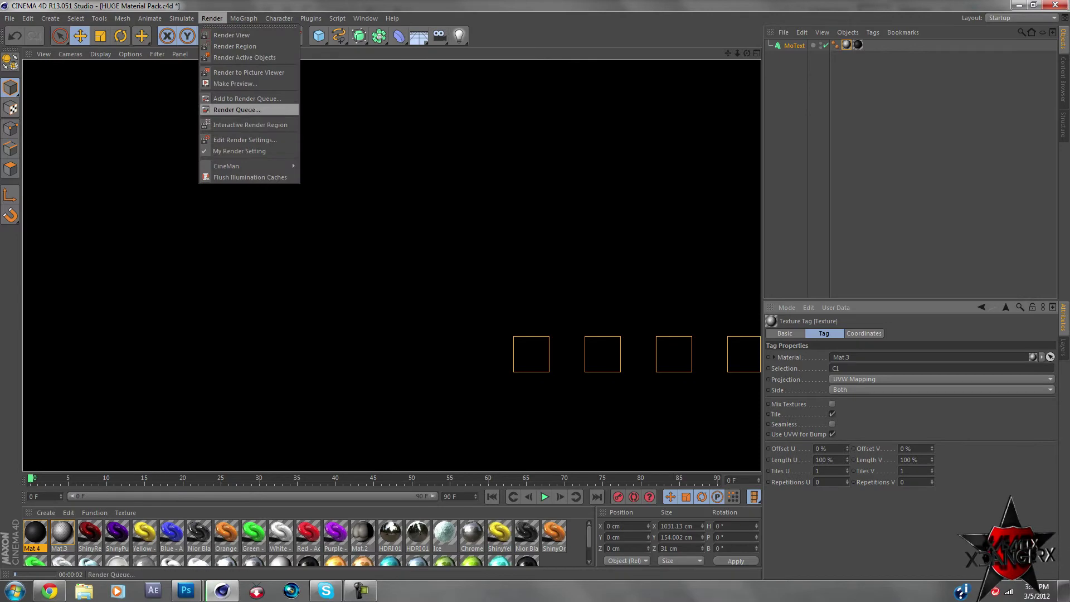
{"action": "left_click", "coordinate": [234, 139]}
{"action": "key", "text": "Escape"}
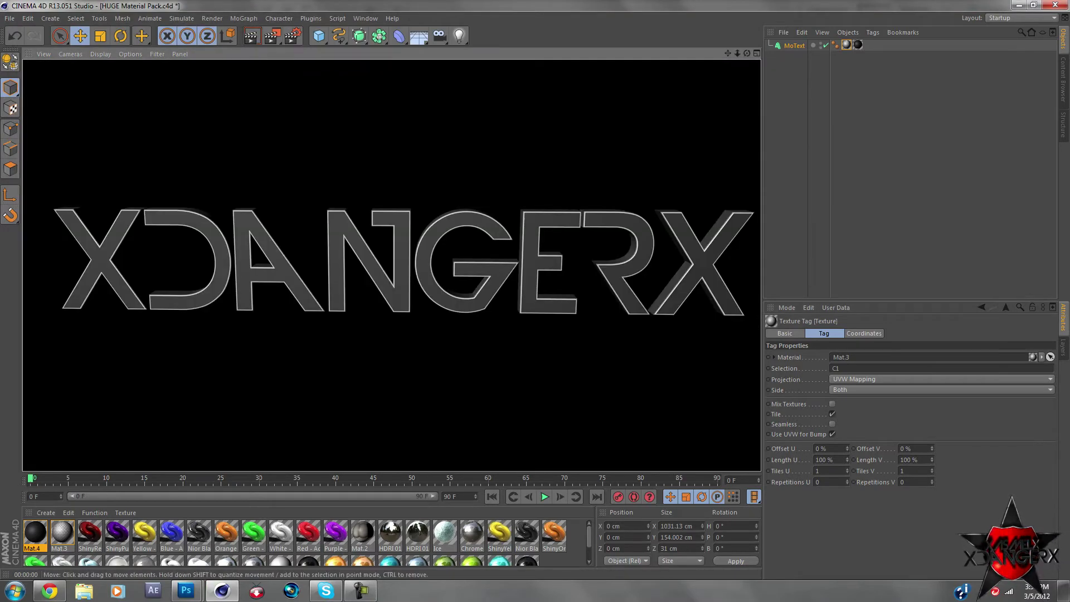
Make the Mat.4 and Mat.3 texture tags tile seamlessly with Cubic projection, rendering to check
{"action": "left_click", "coordinate": [857, 45]}
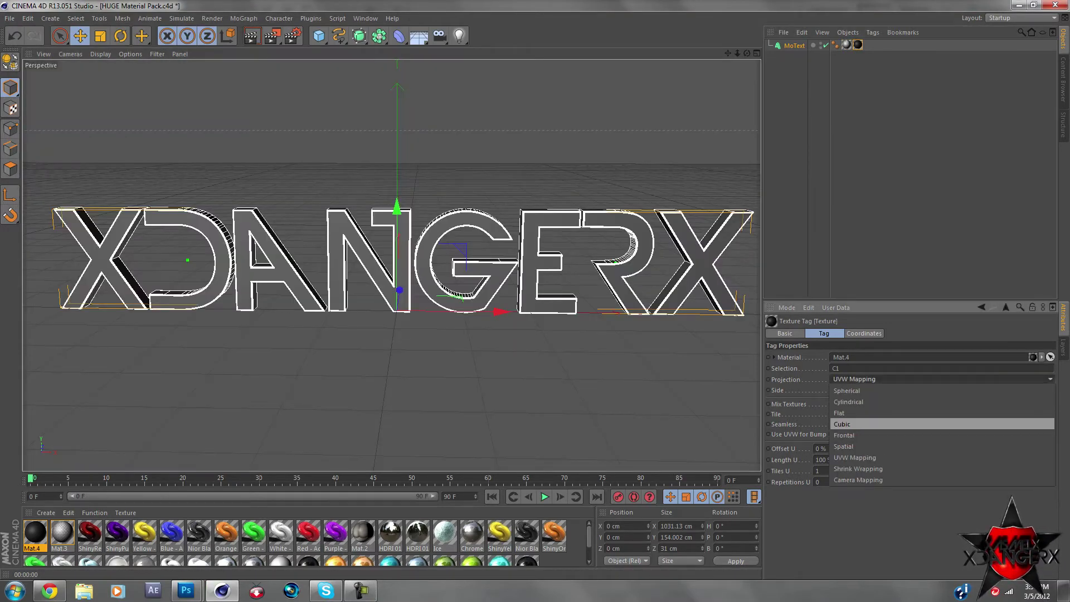
{"action": "left_click", "coordinate": [832, 425]}
{"action": "left_click", "coordinate": [252, 35]}
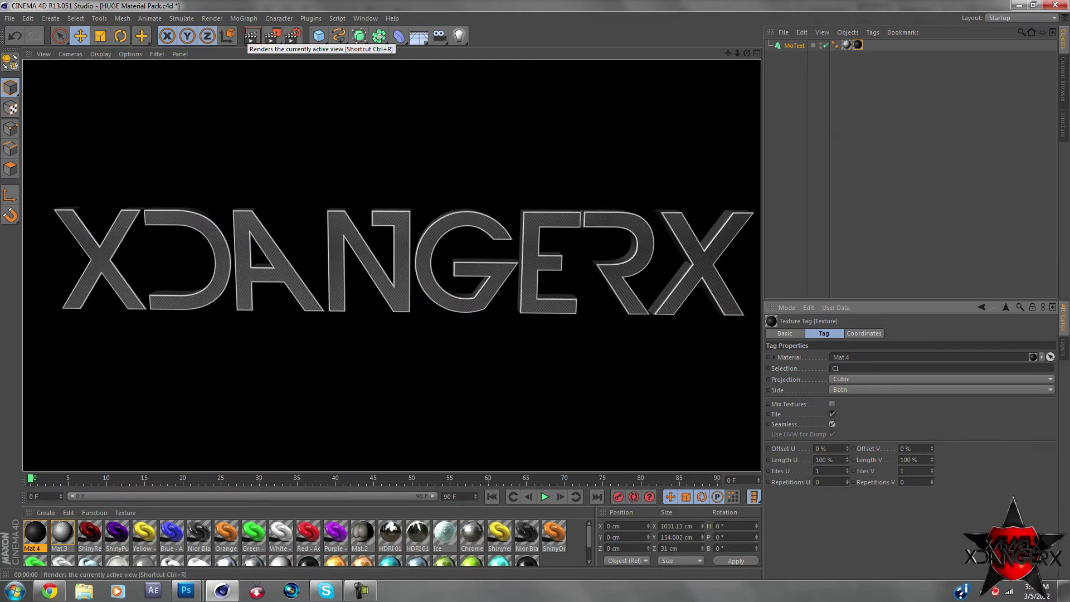
{"action": "left_click", "coordinate": [847, 45]}
{"action": "left_click", "coordinate": [836, 369]}
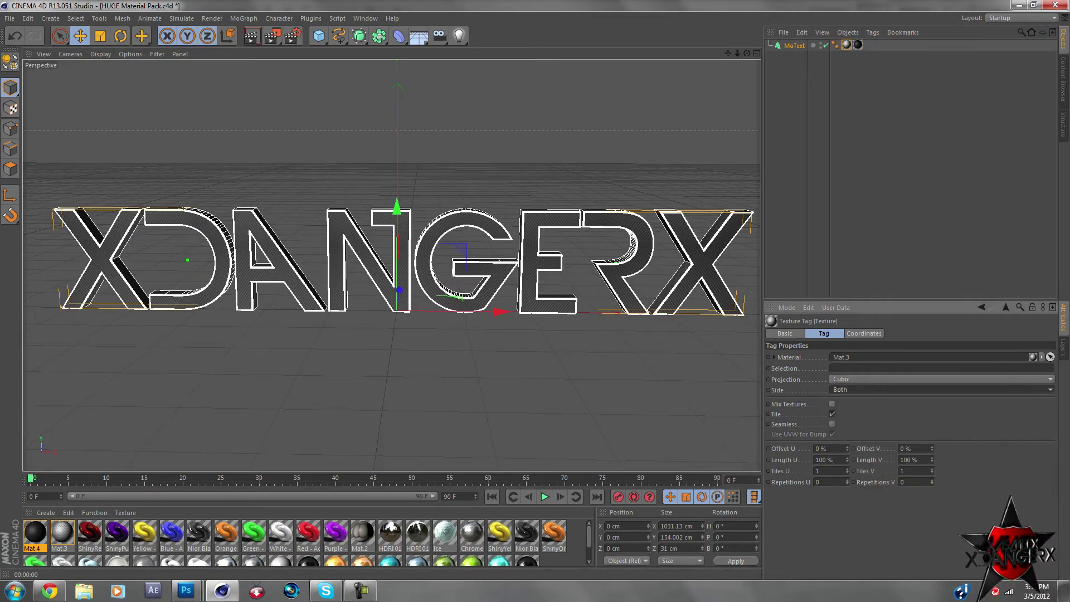
{"action": "left_click", "coordinate": [252, 36]}
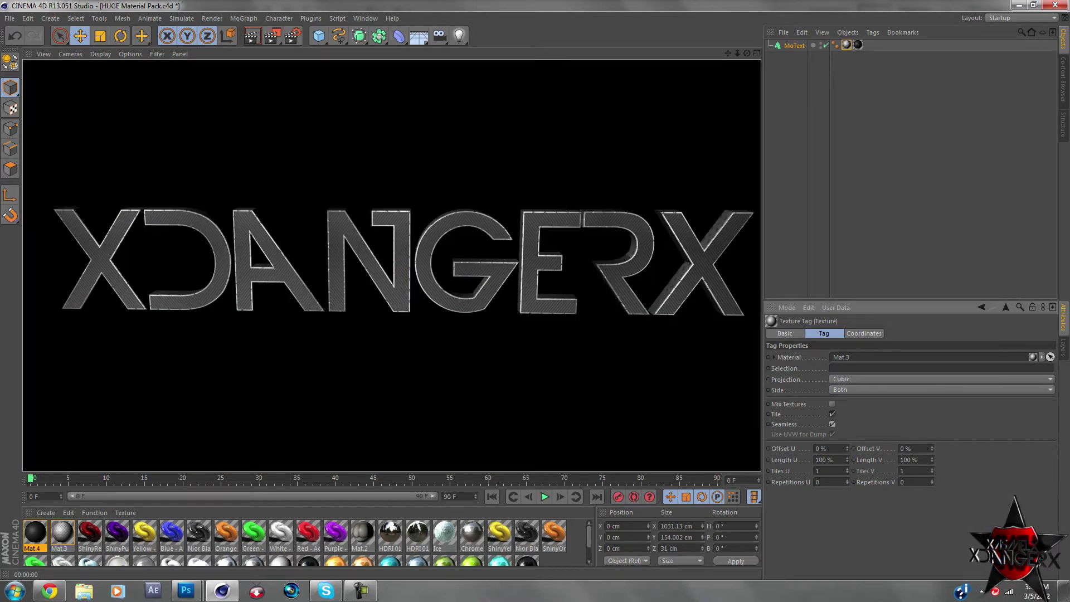
{"action": "left_click", "coordinate": [737, 54]}
{"action": "left_click", "coordinate": [794, 46]}
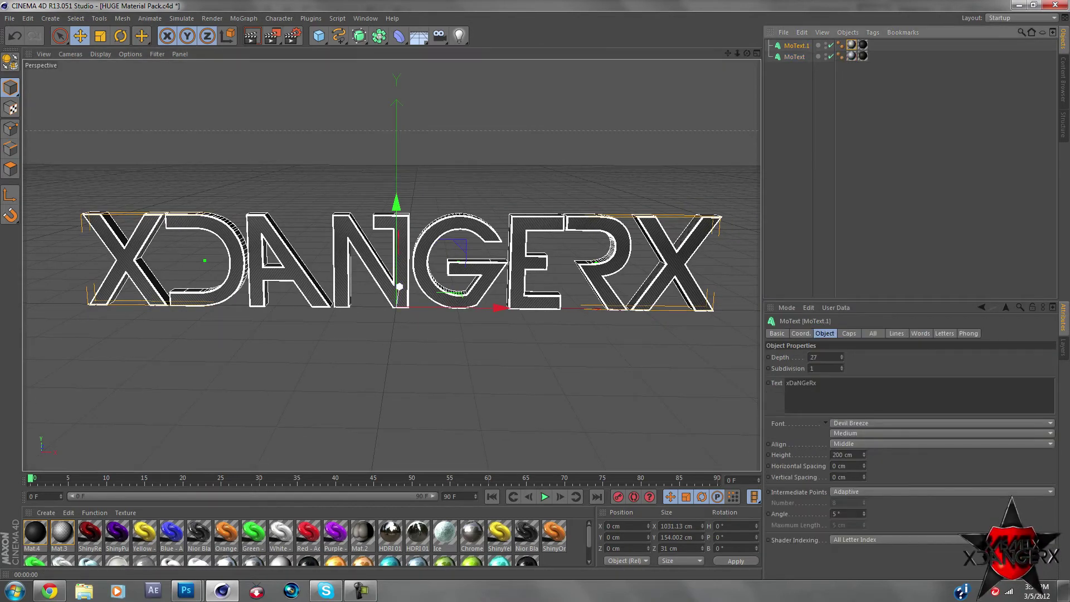
Stack MoText copies behind the lettering along Z and render the thicker text
{"action": "key", "text": "F5"}
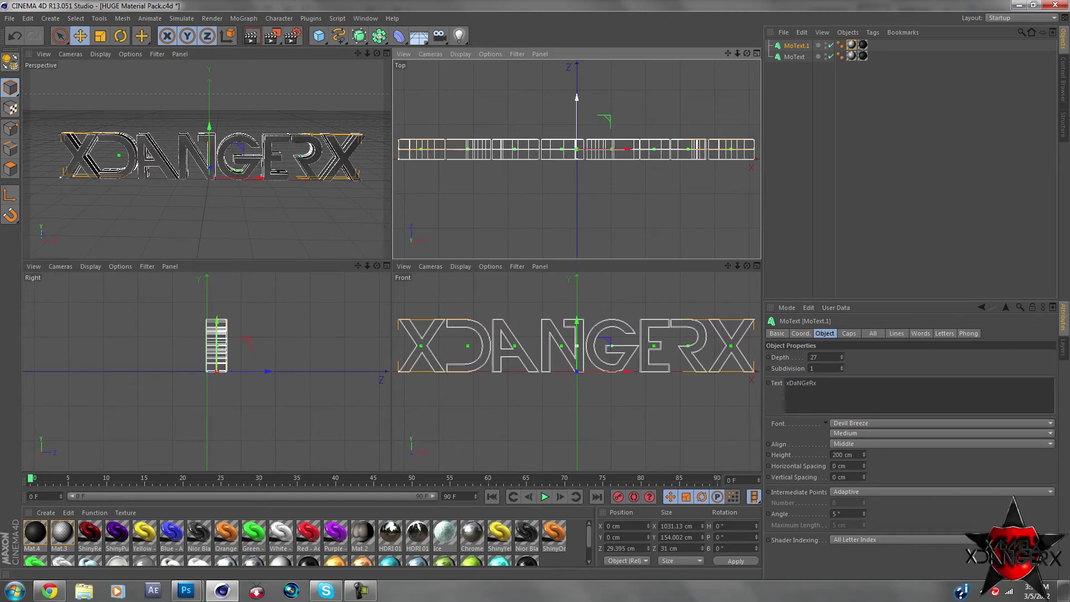
{"action": "left_click_drag", "start_coordinate": [577, 98], "coordinate": [577, 78]}
{"action": "key", "text": "ctrl+c"}
{"action": "key", "text": "ctrl+v"}
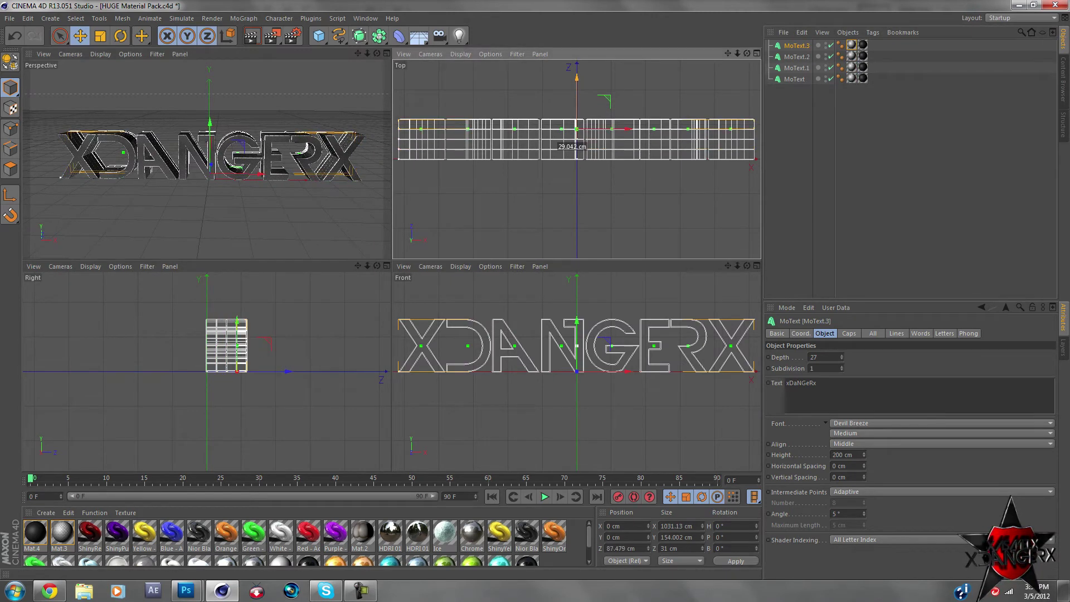
{"action": "key", "text": "F1"}
{"action": "key", "text": "ctrl+r"}
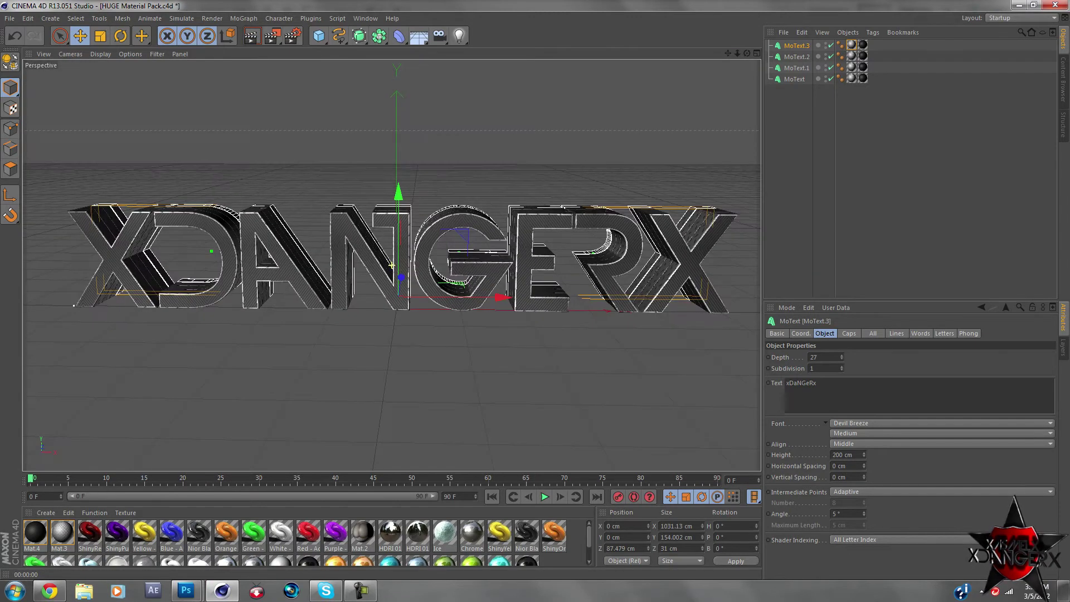
{"action": "left_click_drag", "start_coordinate": [390, 334], "coordinate": [357, 345]}
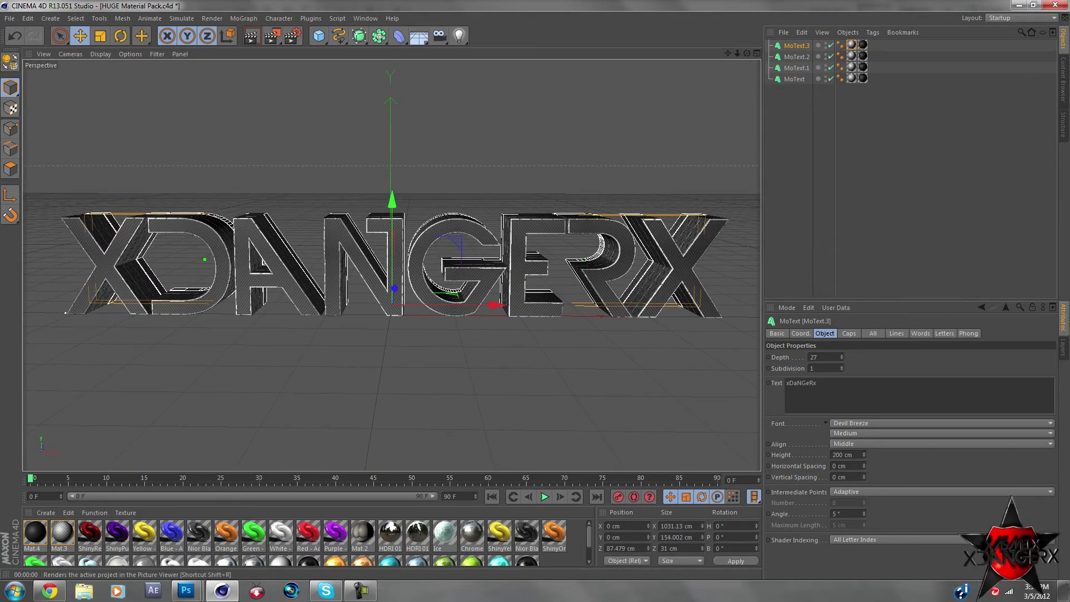
{"action": "left_click", "coordinate": [251, 37]}
Add two omni lights, placing Light.1 at the upper left of the text
{"action": "left_click", "coordinate": [459, 35]}
{"action": "mouse_move", "coordinate": [390, 301]}
{"action": "left_mouse_down"}
{"action": "mouse_move", "coordinate": [369, 408]}
{"action": "mouse_move", "coordinate": [370, 260]}
{"action": "left_mouse_up"}
{"action": "key", "text": "ctrl+r"}
{"action": "key", "text": "ctrl+r"}
{"action": "key", "text": "ctrl+r"}
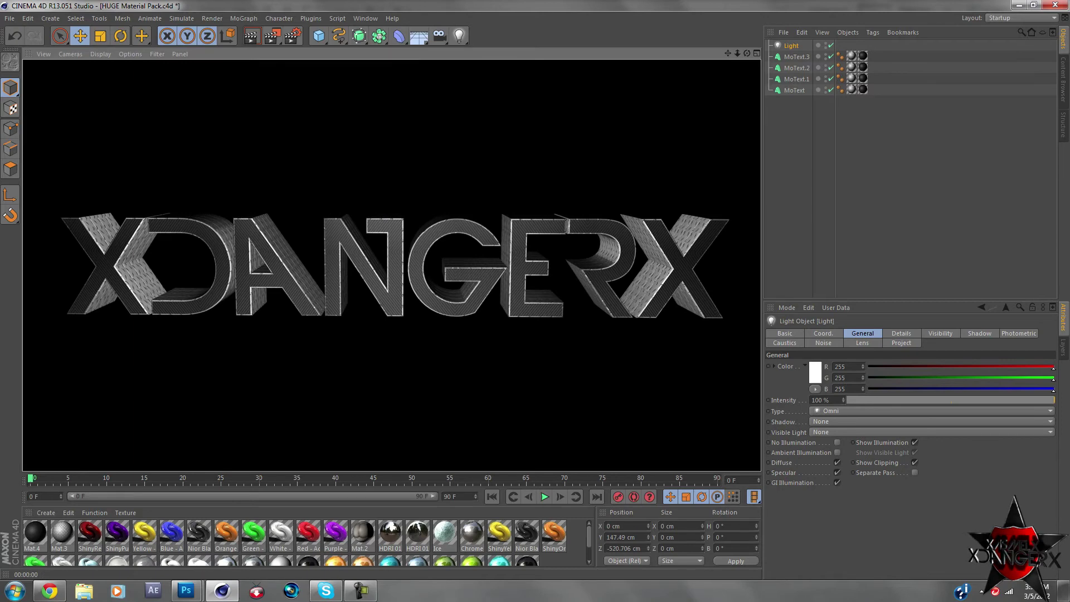
{"action": "left_click", "coordinate": [368, 264]}
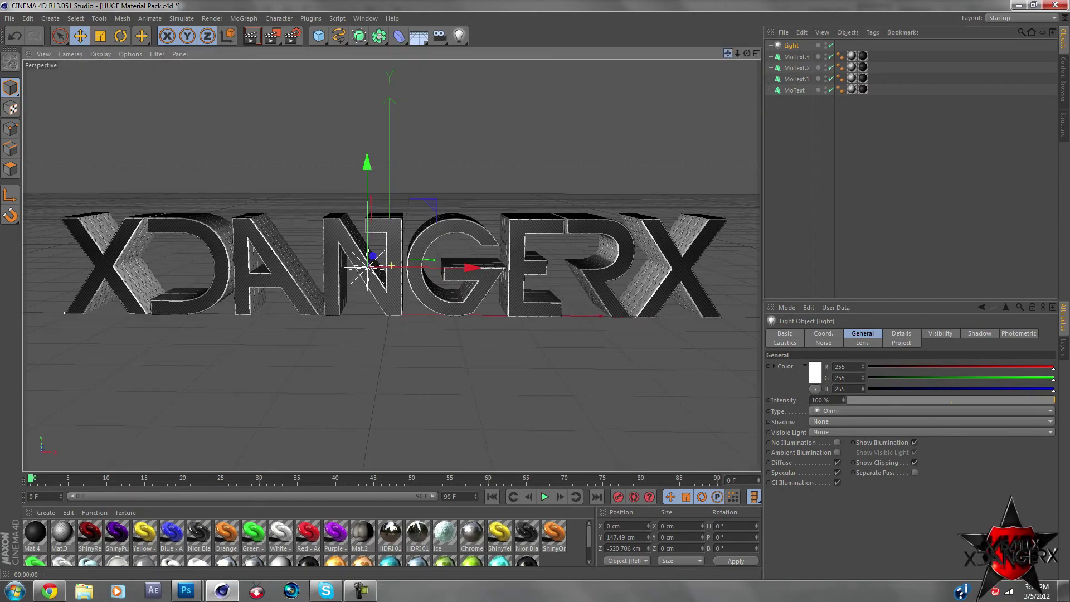
{"action": "left_click", "coordinate": [459, 36]}
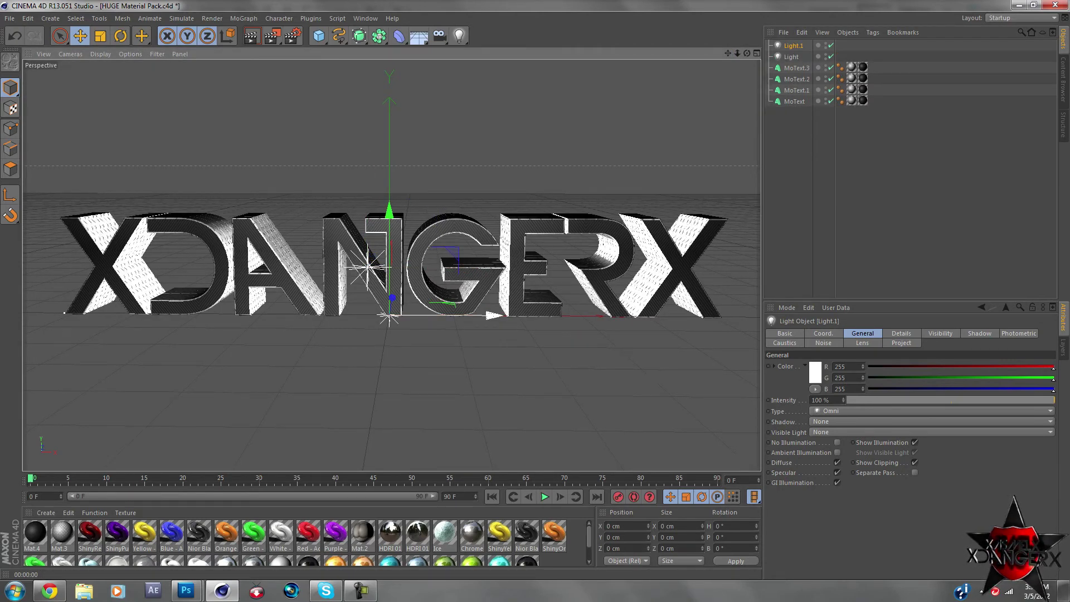
{"action": "left_click_drag", "start_coordinate": [487, 315], "coordinate": [168, 205]}
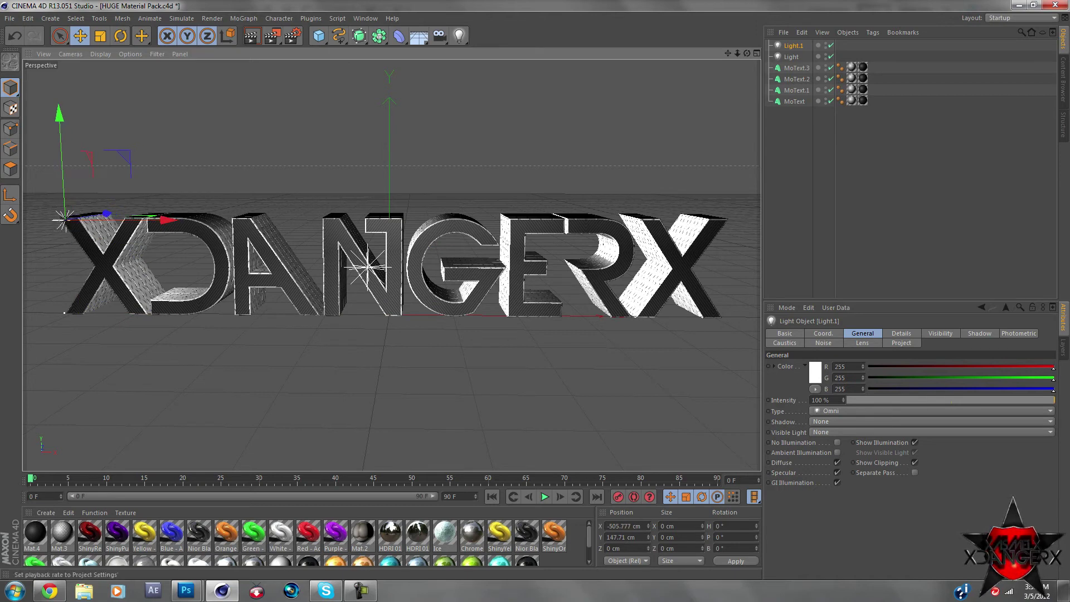
{"action": "left_click", "coordinate": [791, 57]}
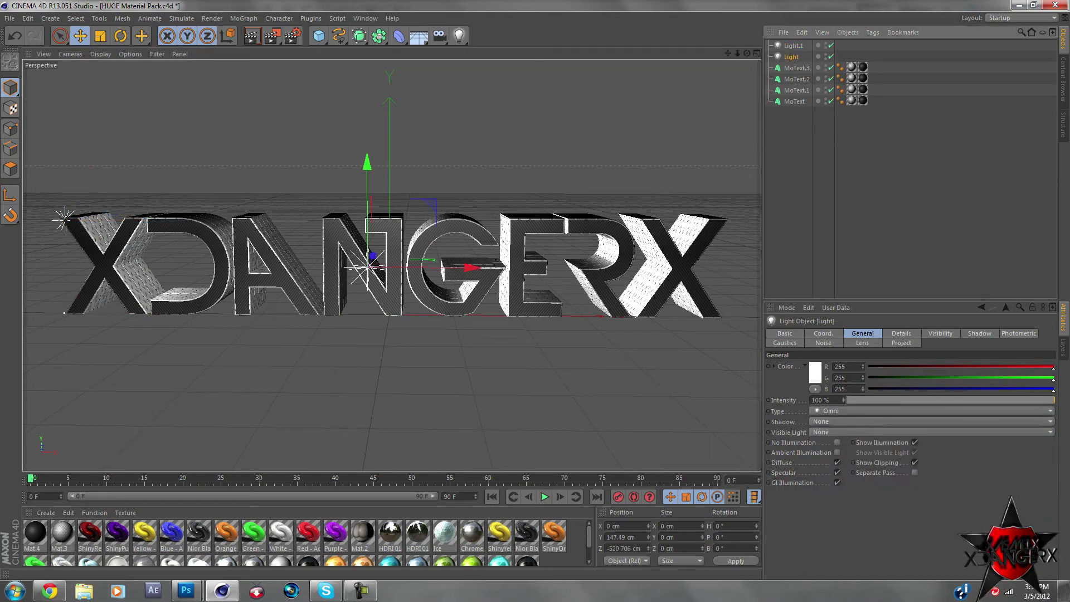
{"action": "left_click", "coordinate": [793, 45]}
{"action": "left_click", "coordinate": [931, 411]}
{"action": "left_click", "coordinate": [831, 422]}
{"action": "left_click", "coordinate": [862, 343]}
Give Light.1 a lens glow at 65% brightness, rendering the view to check it
{"action": "left_click", "coordinate": [934, 422]}
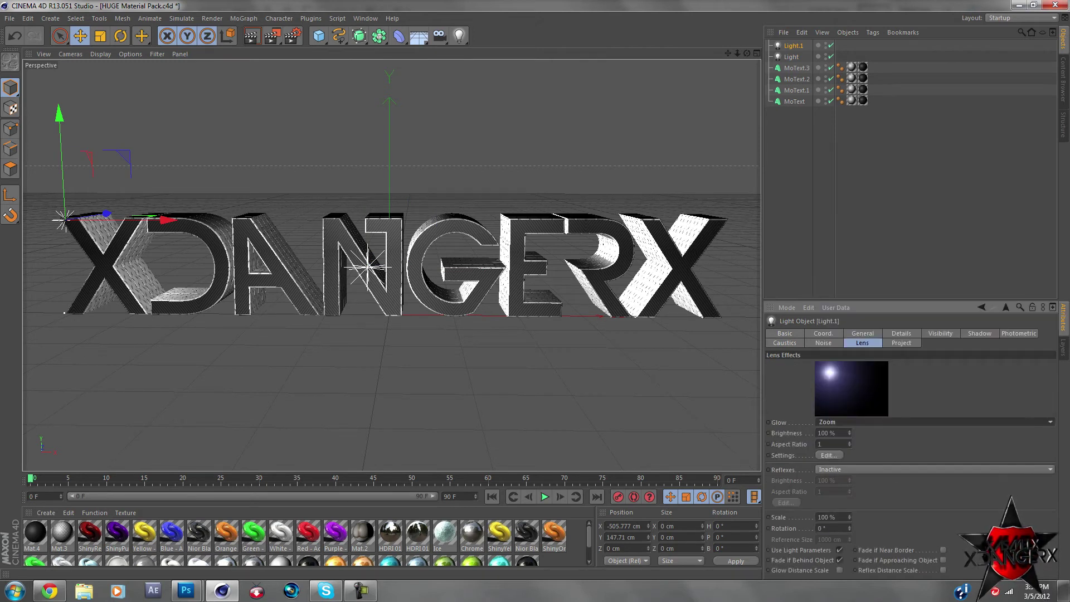
{"action": "scroll", "coordinate": [933, 422], "scroll_direction": "down", "scroll_amount": 1}
{"action": "scroll", "coordinate": [934, 422], "scroll_direction": "down", "scroll_amount": 1}
{"action": "scroll", "coordinate": [933, 422], "scroll_direction": "down", "scroll_amount": 1}
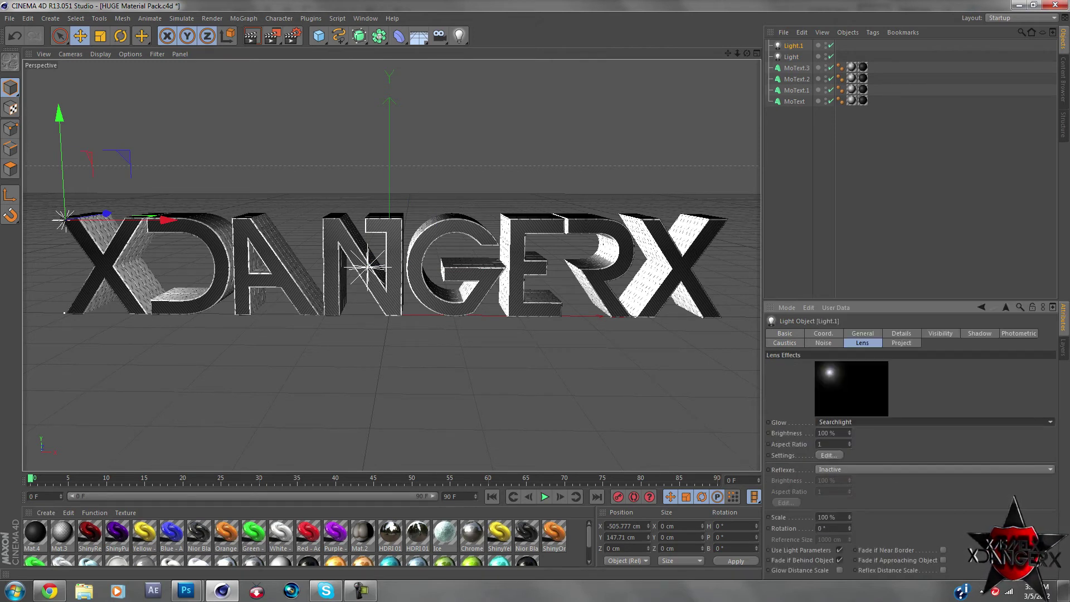
{"action": "scroll", "coordinate": [933, 421], "scroll_direction": "down", "scroll_amount": 1}
{"action": "scroll", "coordinate": [933, 422], "scroll_direction": "down", "scroll_amount": 1}
{"action": "scroll", "coordinate": [934, 422], "scroll_direction": "down", "scroll_amount": 1}
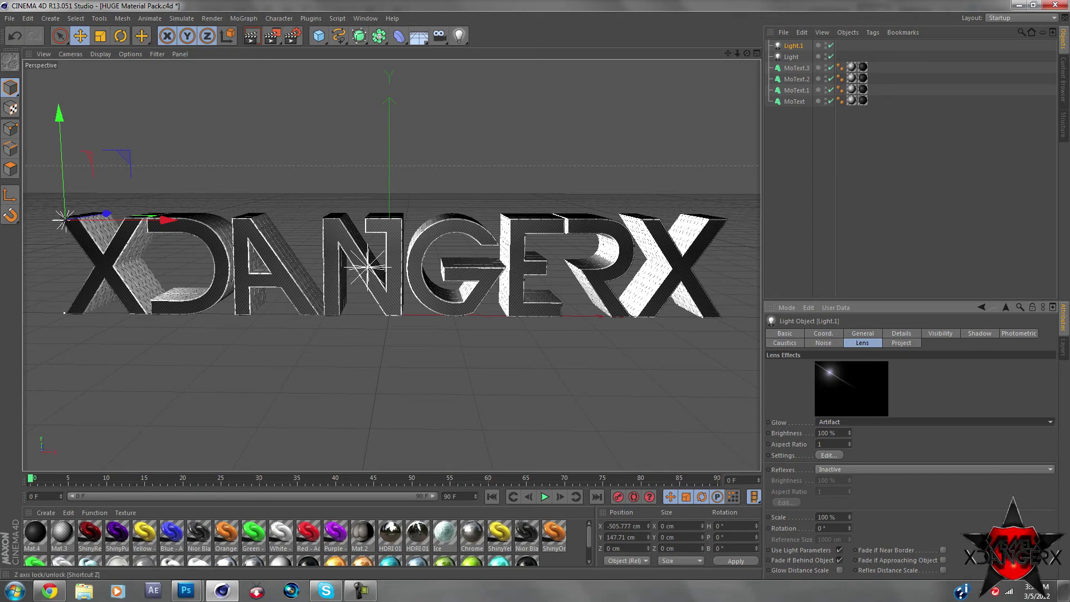
{"action": "left_click", "coordinate": [251, 36]}
{"action": "left_click_drag", "start_coordinate": [105, 216], "coordinate": [101, 214]}
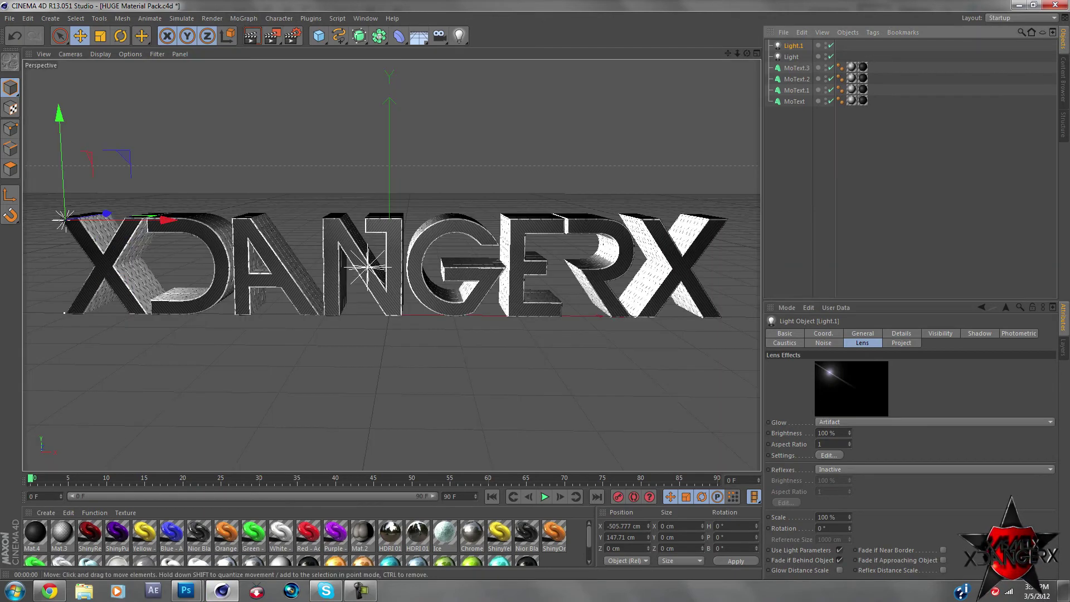
{"action": "key", "text": "ctrl+r"}
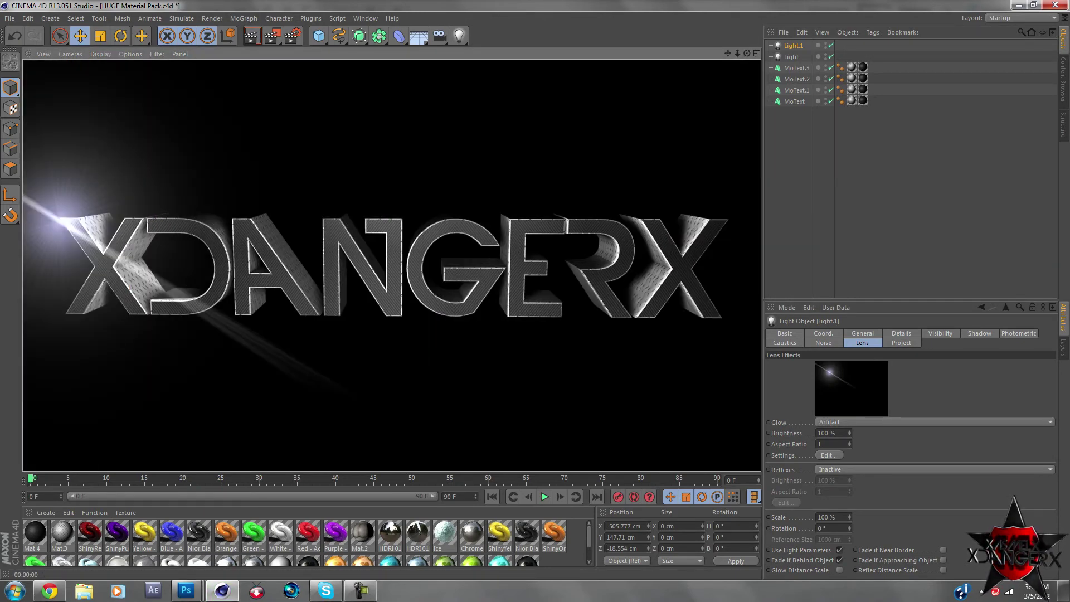
{"action": "type", "text": "65"}
{"action": "key", "text": "Return"}
{"action": "left_click", "coordinate": [252, 35]}
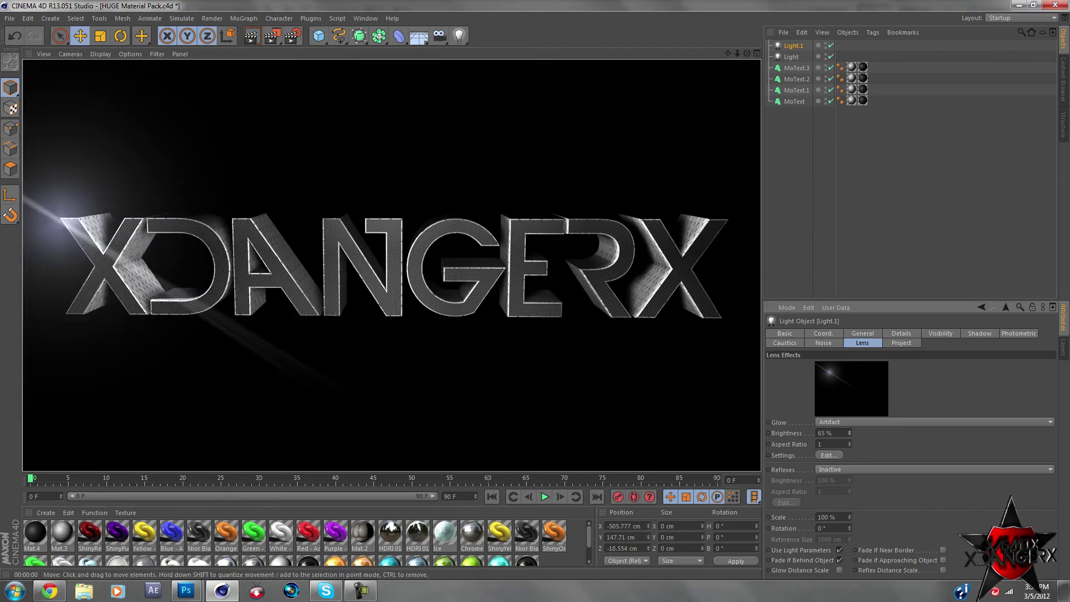
Raise Light.1 slightly and render the text to the Picture Viewer, overwriting Font.tif
{"action": "left_click_drag", "start_coordinate": [55, 167], "coordinate": [55, 162]}
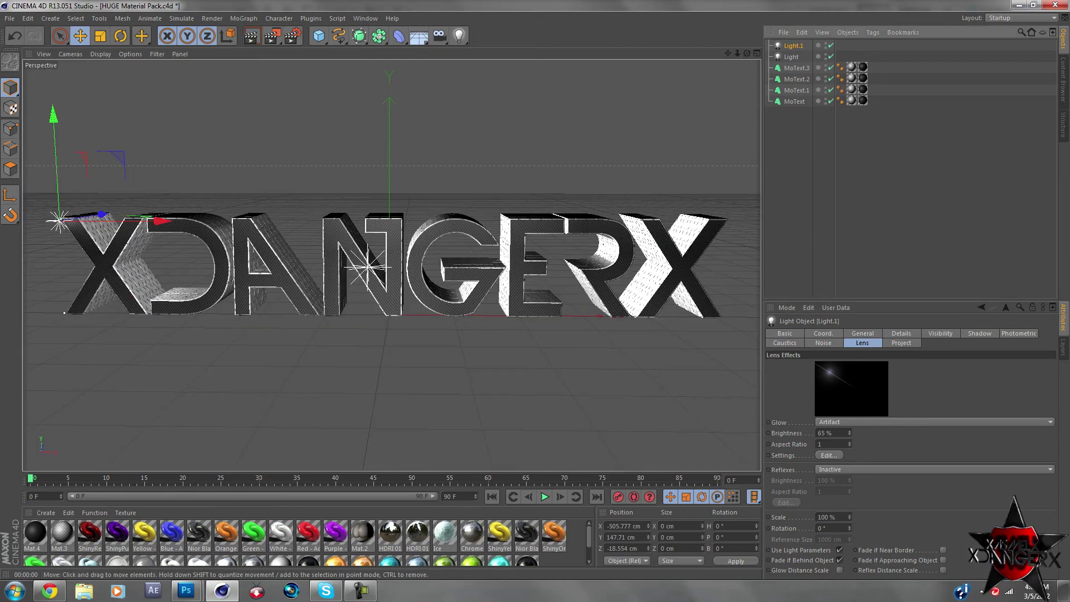
{"action": "left_click", "coordinate": [252, 36]}
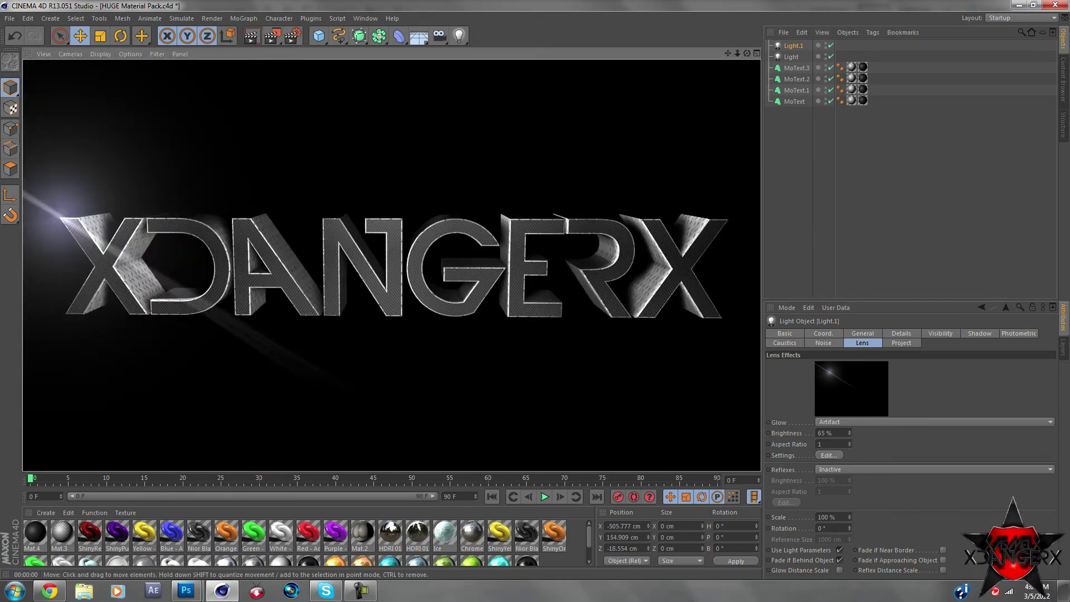
{"action": "left_click", "coordinate": [272, 35]}
{"action": "left_click", "coordinate": [487, 329]}
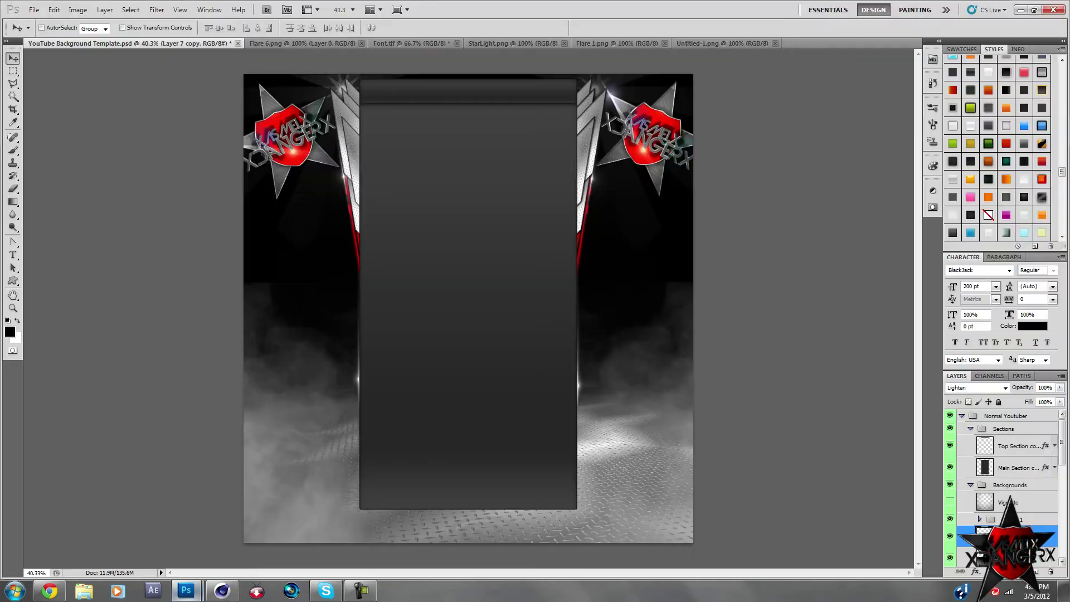
{"action": "left_click", "coordinate": [54, 9]}
Bring Font.tif onto the template, rotated -90° and scaled down the left of the centre panel
{"action": "left_click", "coordinate": [39, 28]}
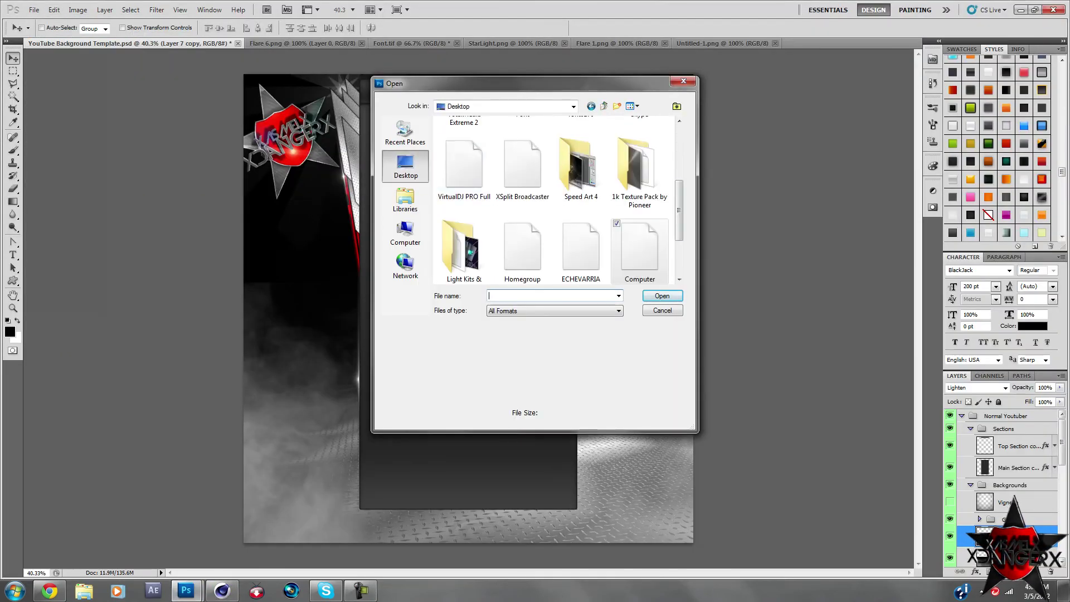
{"action": "scroll", "coordinate": [556, 200], "scroll_direction": "up", "scroll_amount": 3}
{"action": "scroll", "coordinate": [556, 200], "scroll_direction": "down", "scroll_amount": 3}
{"action": "double_click", "coordinate": [522, 223]}
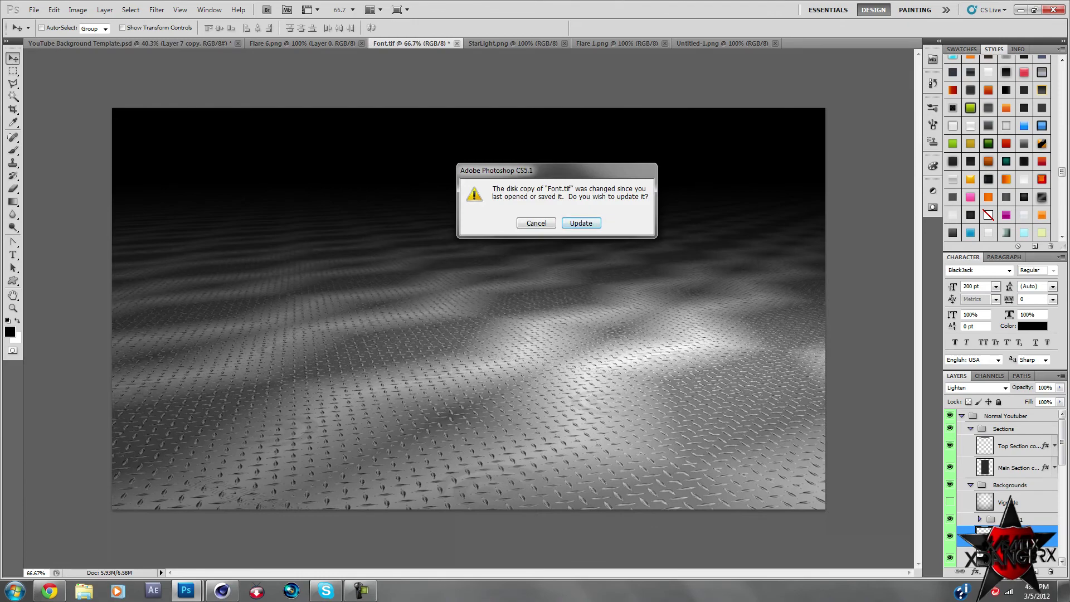
{"action": "key", "text": "Return"}
{"action": "left_click_drag", "start_coordinate": [410, 43], "coordinate": [391, 148]}
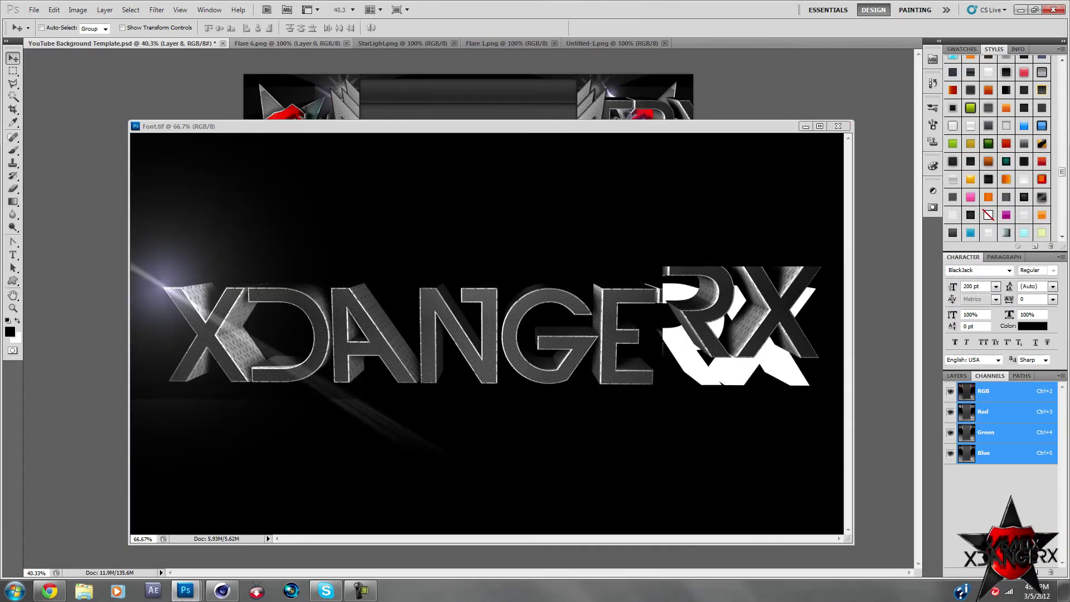
{"action": "left_click_drag", "start_coordinate": [697, 357], "coordinate": [468, 356]}
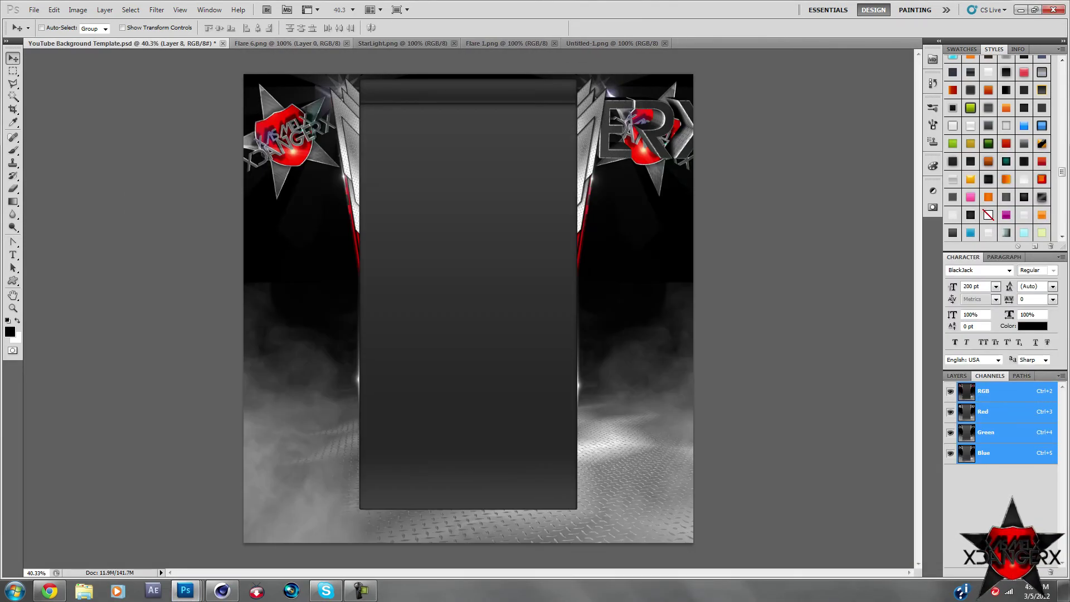
{"action": "key", "text": "ctrl+t"}
{"action": "left_click_drag", "start_coordinate": [485, 557], "coordinate": [571, 206]}
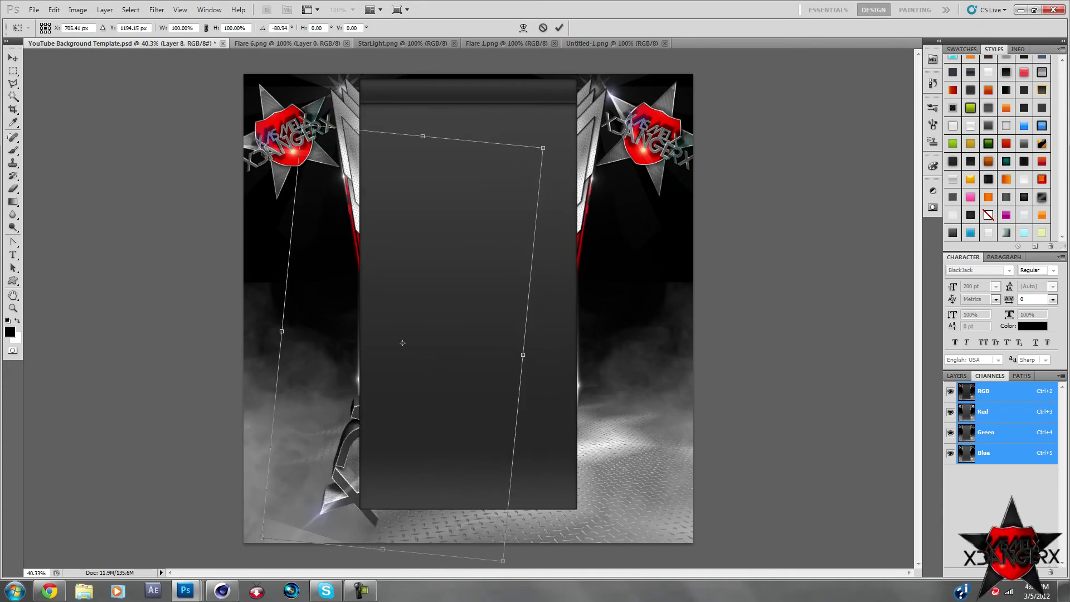
{"action": "left_click_drag", "start_coordinate": [470, 128], "coordinate": [435, 216]}
{"action": "mouse_move", "coordinate": [335, 382]}
{"action": "left_mouse_down"}
{"action": "mouse_move", "coordinate": [326, 346]}
{"action": "mouse_move", "coordinate": [338, 355]}
{"action": "left_mouse_up"}
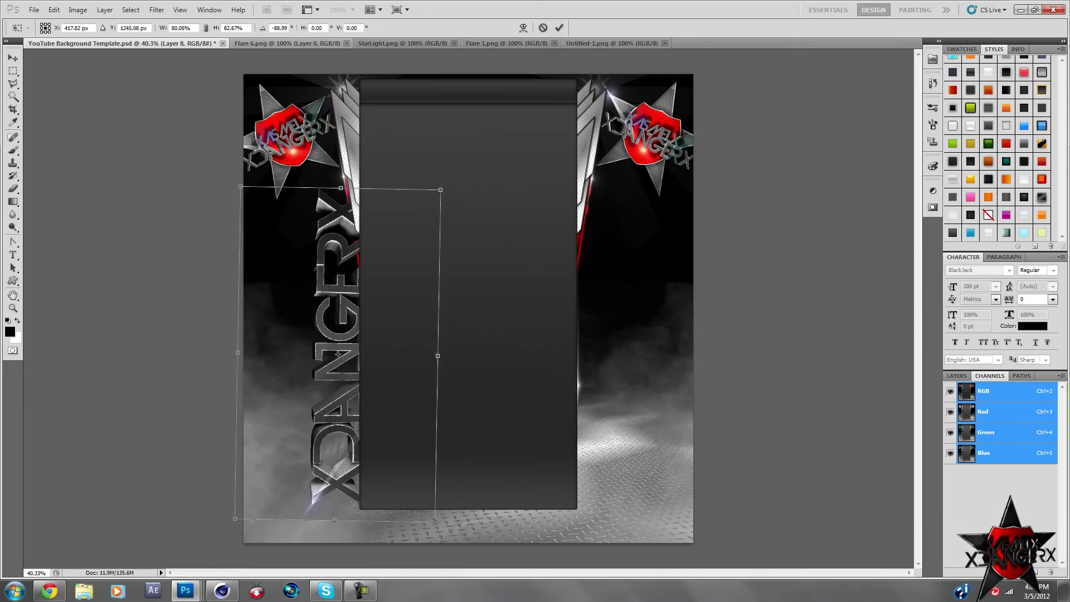
{"action": "key", "text": "Return"}
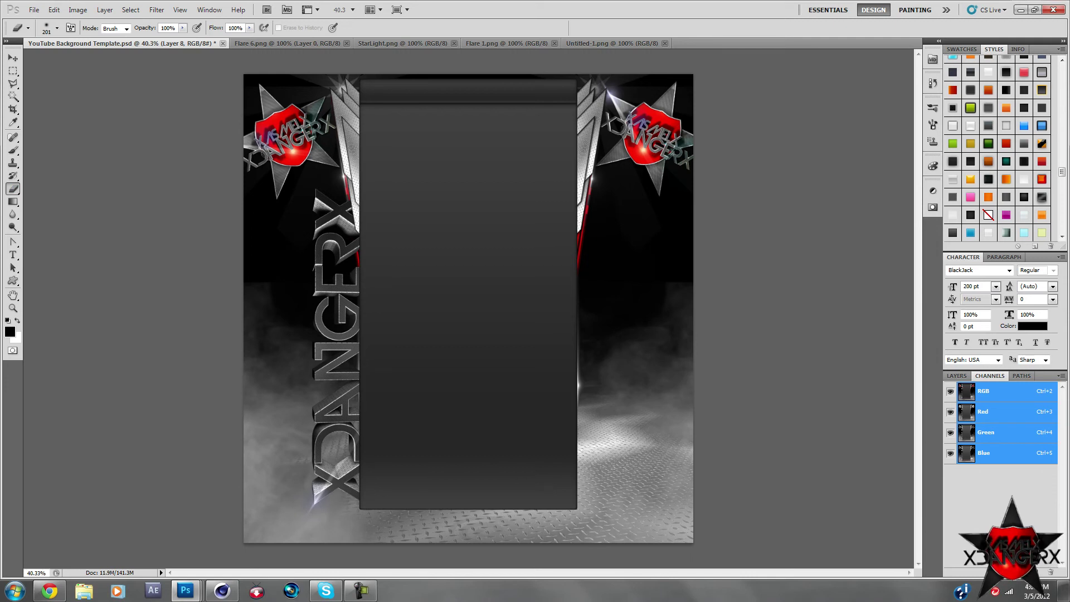
Duplicate the vertical text layer and move the copy to the right of the panel
{"action": "key", "text": "ctrl+j"}
{"action": "key", "text": "F7"}
{"action": "key", "text": "ctrl+t"}
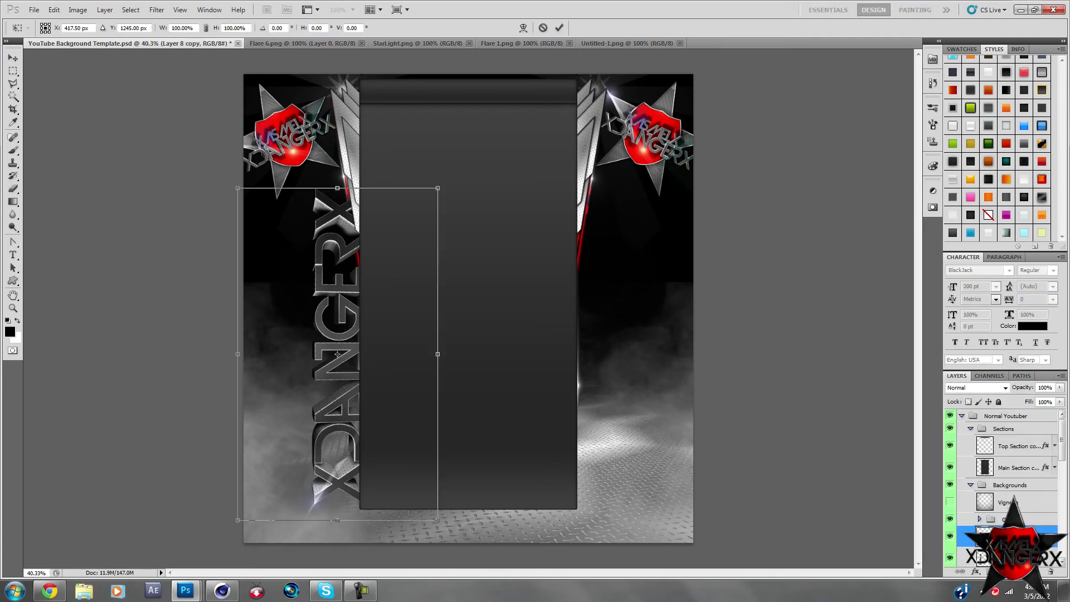
{"action": "mouse_move", "coordinate": [296, 351]}
{"action": "left_mouse_down"}
{"action": "mouse_move", "coordinate": [568, 354]}
{"action": "mouse_move", "coordinate": [598, 340]}
{"action": "left_mouse_up"}
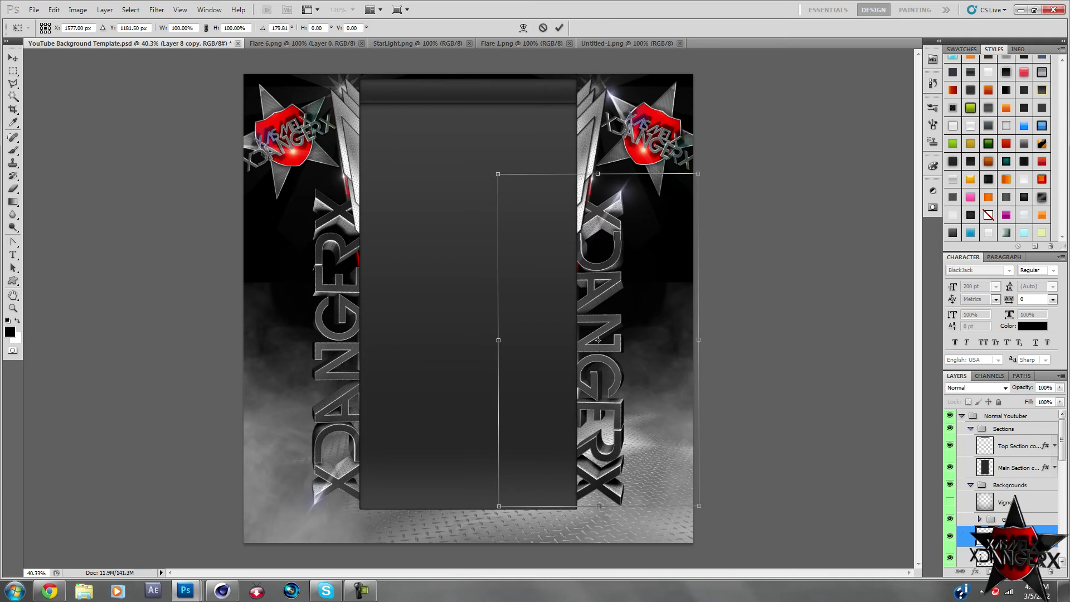
{"action": "key", "text": "Return"}
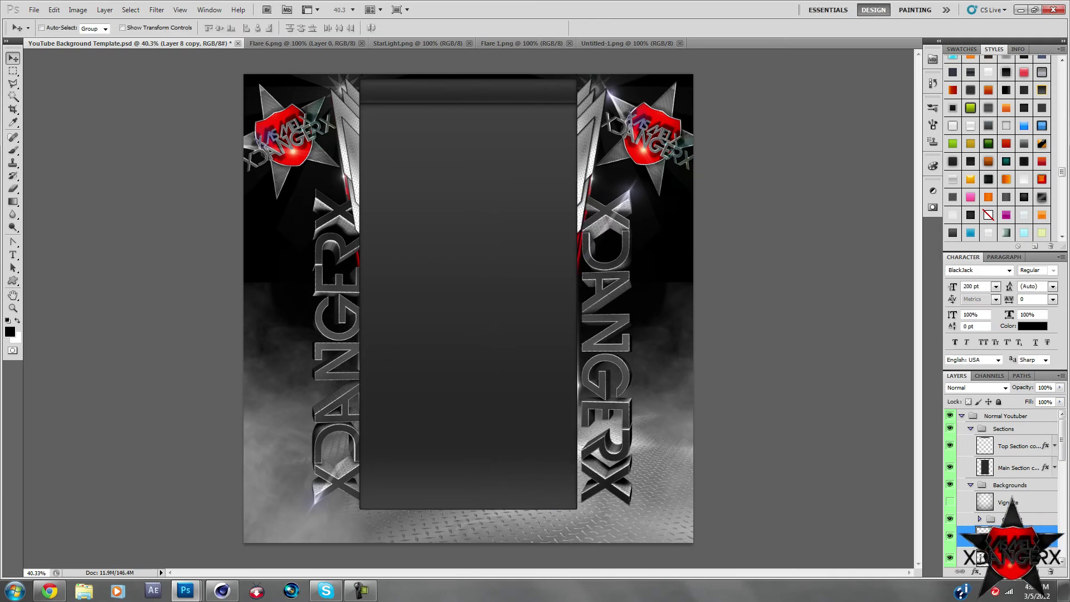
{"action": "left_click", "coordinate": [980, 556]}
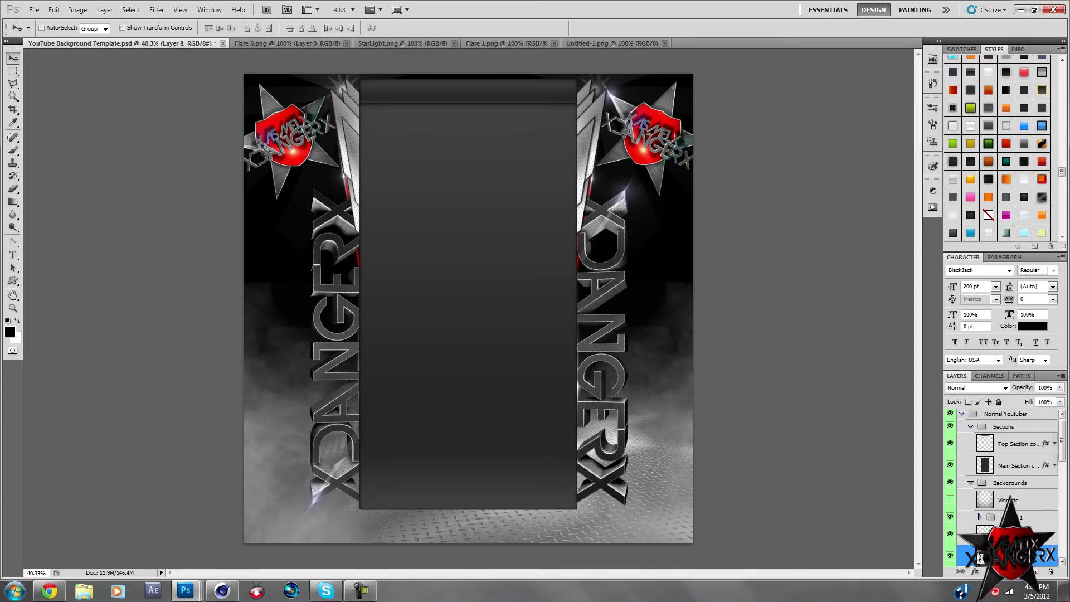
Raise Layer 8 and Layer 8 copy one step up the layer stack
{"action": "scroll", "coordinate": [981, 557], "scroll_direction": "down", "scroll_amount": 2}
{"action": "scroll", "coordinate": [981, 557], "scroll_direction": "down", "scroll_amount": 3}
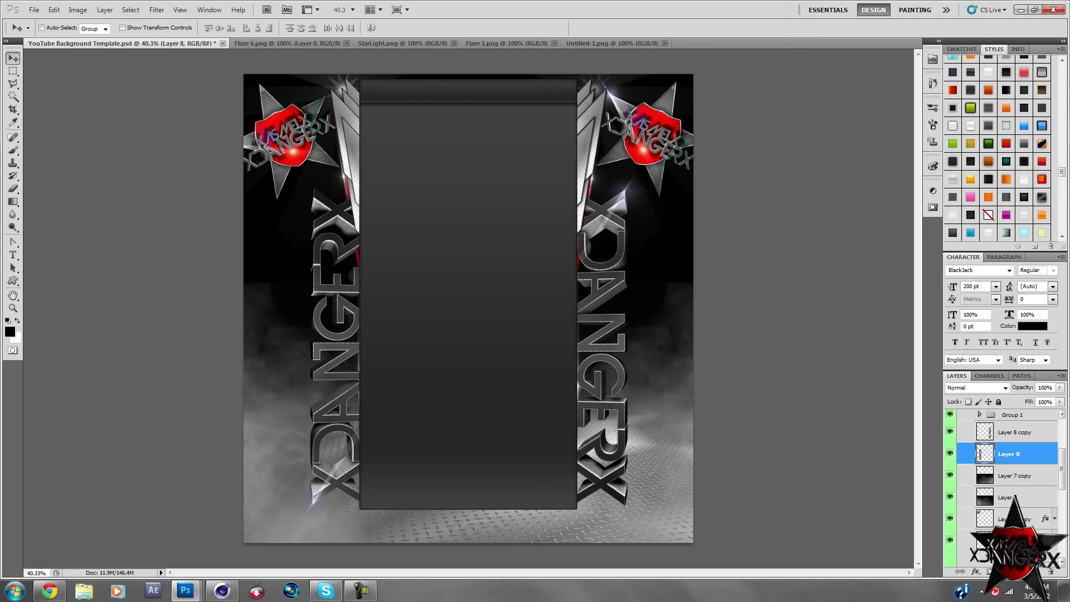
{"action": "scroll", "coordinate": [1003, 491], "scroll_direction": "down", "scroll_amount": 3}
{"action": "scroll", "coordinate": [1003, 491], "scroll_direction": "down", "scroll_amount": 3}
{"action": "scroll", "coordinate": [1003, 491], "scroll_direction": "down", "scroll_amount": 2}
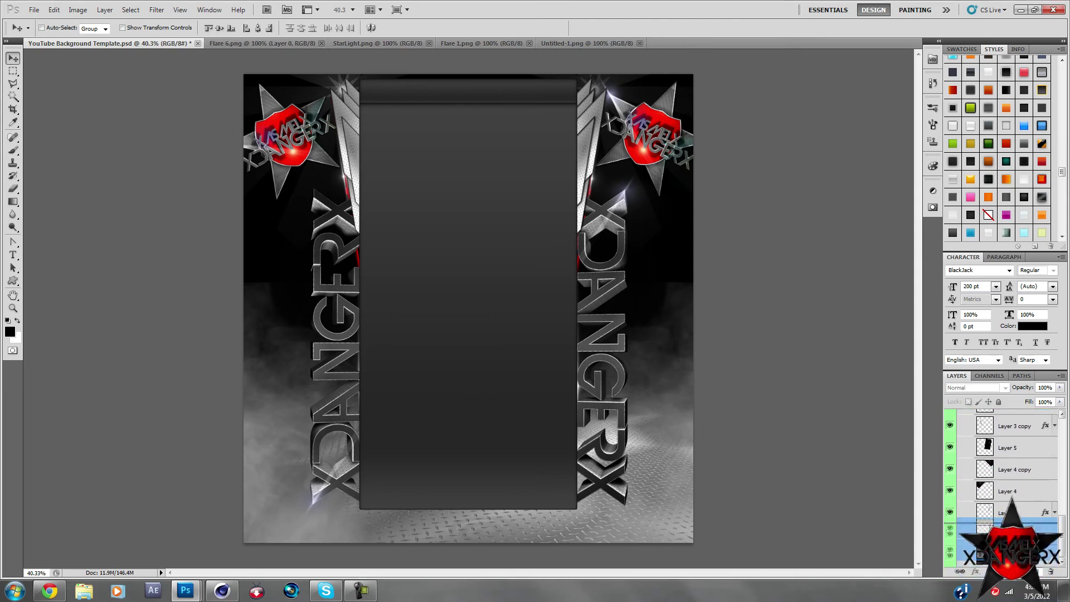
{"action": "key", "text": "ctrl+bracketright"}
{"action": "key", "text": "ctrl+bracketright"}
{"action": "key", "text": "ctrl+bracketright"}
{"action": "key", "text": "ctrl+bracketright"}
{"action": "key", "text": "ctrl+bracketright"}
{"action": "key", "text": "ctrl+bracketright"}
{"action": "key", "text": "ctrl+bracketright"}
{"action": "key", "text": "ctrl+bracketright"}
{"action": "key", "text": "ctrl+bracketright"}
{"action": "key", "text": "ctrl+bracketright"}
{"action": "key", "text": "ctrl+bracketright"}
{"action": "key", "text": "ctrl+bracketright"}
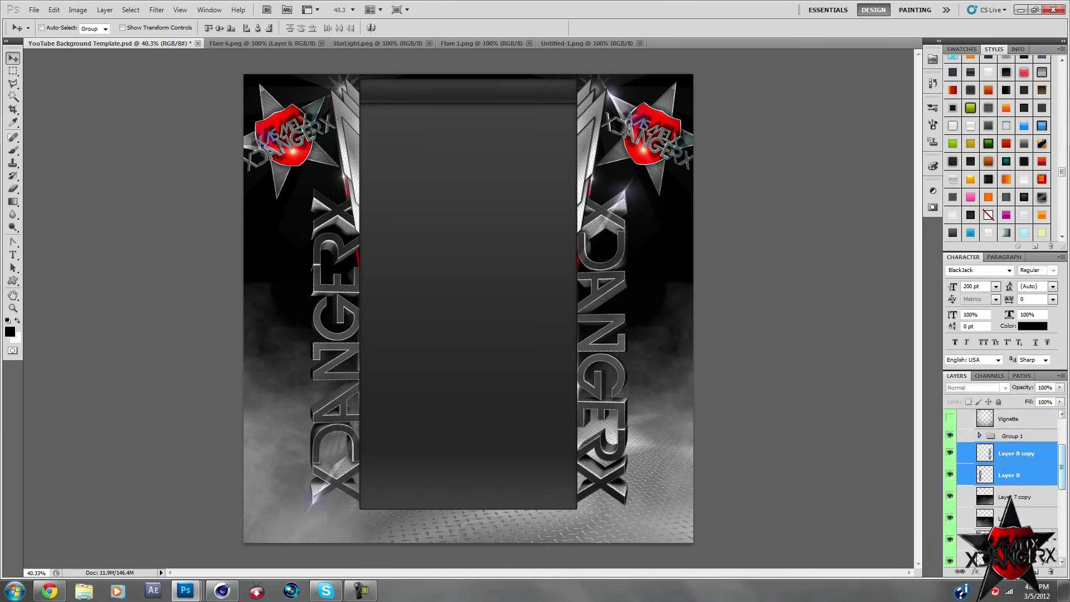
Settle the text layers inside the Backgrounds group and open Layer 8's Drop Shadow style
{"action": "scroll", "coordinate": [1003, 474], "scroll_direction": "down", "scroll_amount": 3}
{"action": "scroll", "coordinate": [1003, 473], "scroll_direction": "down", "scroll_amount": 3}
{"action": "scroll", "coordinate": [1003, 474], "scroll_direction": "down", "scroll_amount": 3}
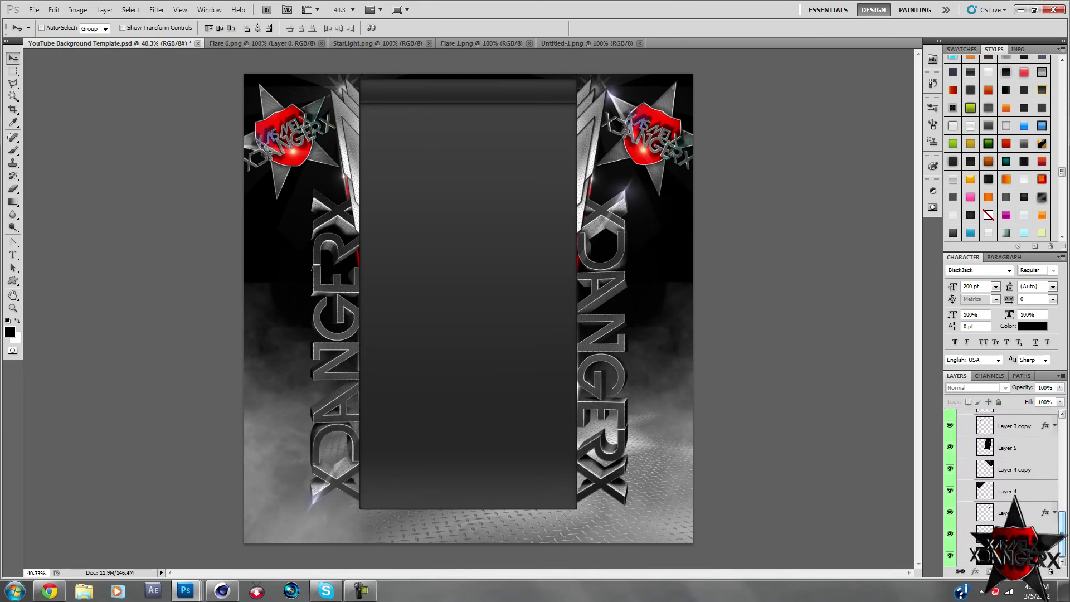
{"action": "left_click", "coordinate": [1003, 512]}
{"action": "mouse_move", "coordinate": [1003, 512]}
{"action": "left_mouse_down"}
{"action": "mouse_move", "coordinate": [1003, 415]}
{"action": "mouse_move", "coordinate": [1003, 535]}
{"action": "left_mouse_up"}
{"action": "scroll", "coordinate": [1003, 474], "scroll_direction": "down", "scroll_amount": 2}
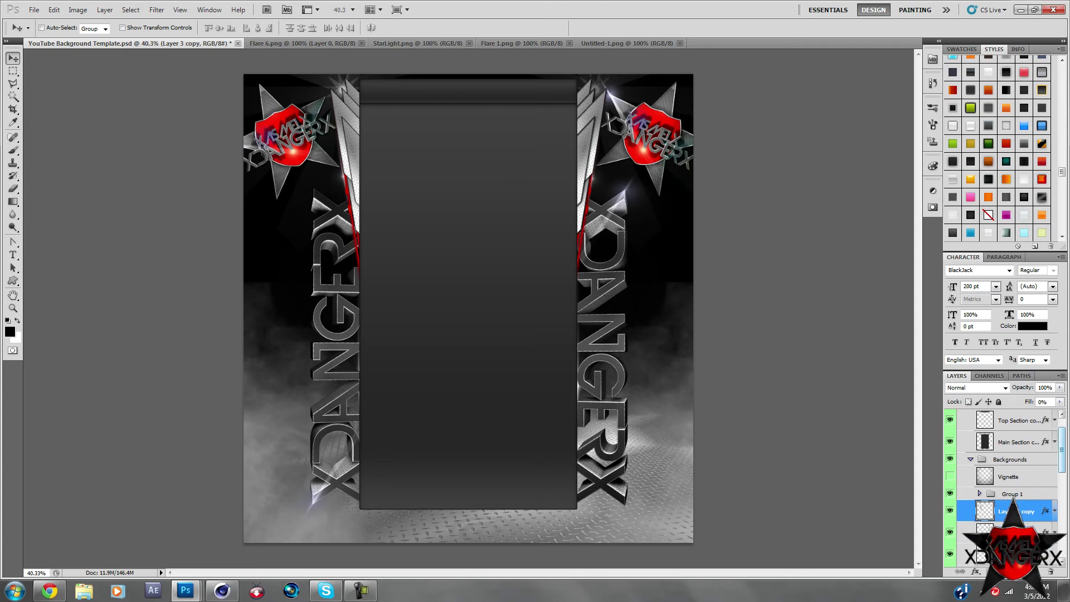
{"action": "left_click", "coordinate": [1003, 538], "text": "shift"}
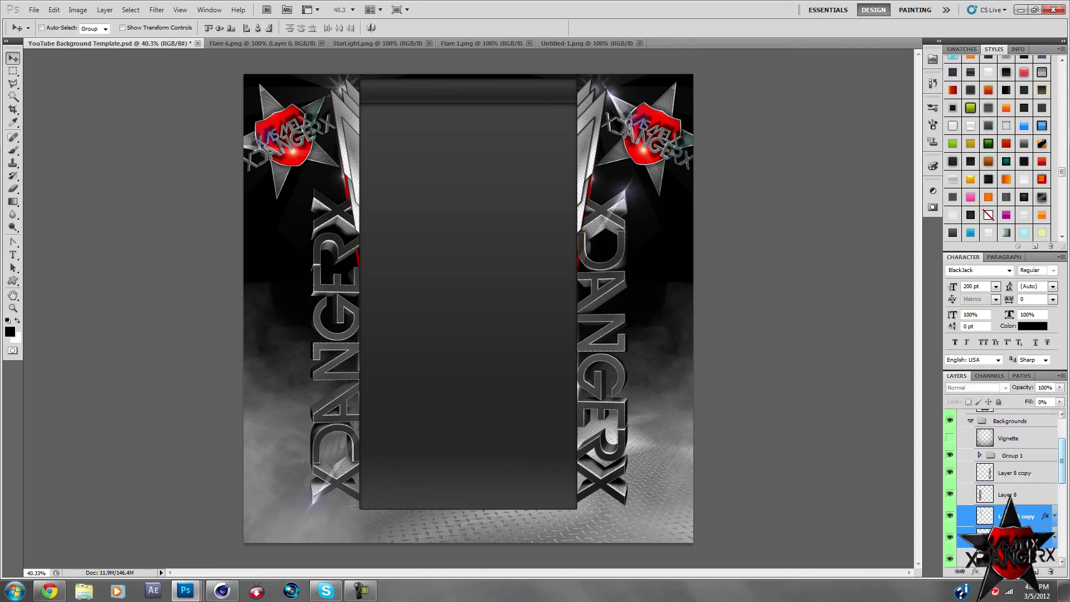
{"action": "left_click", "coordinate": [1014, 473]}
{"action": "double_click", "coordinate": [1037, 494]}
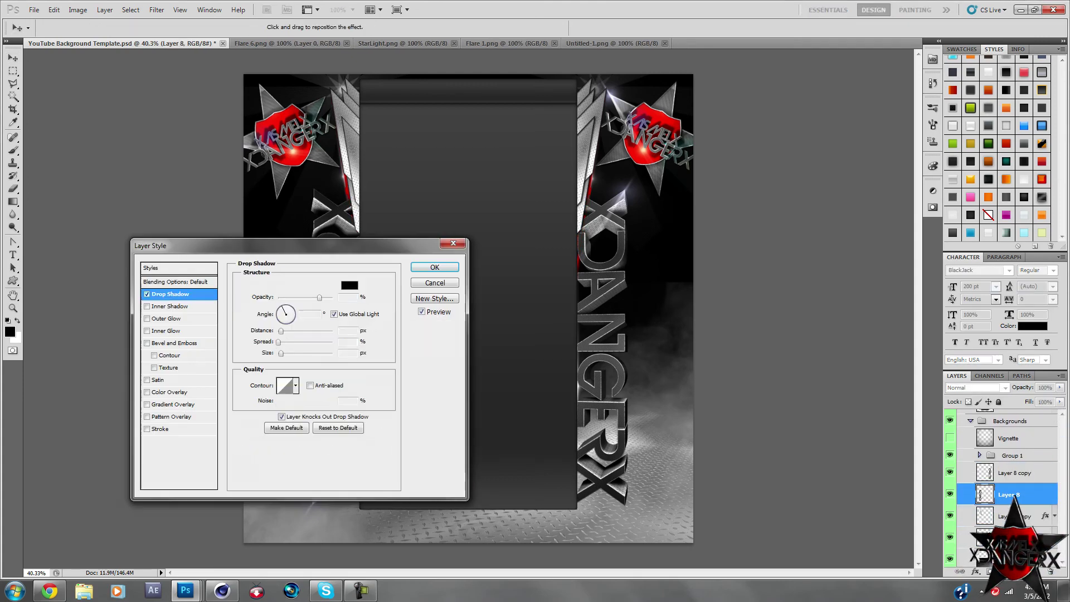
Apply Drop Shadow to Layer 8 and Drop plus Inner Shadow to Layer 8 copy
{"action": "key", "text": "Return"}
{"action": "double_click", "coordinate": [1037, 473]}
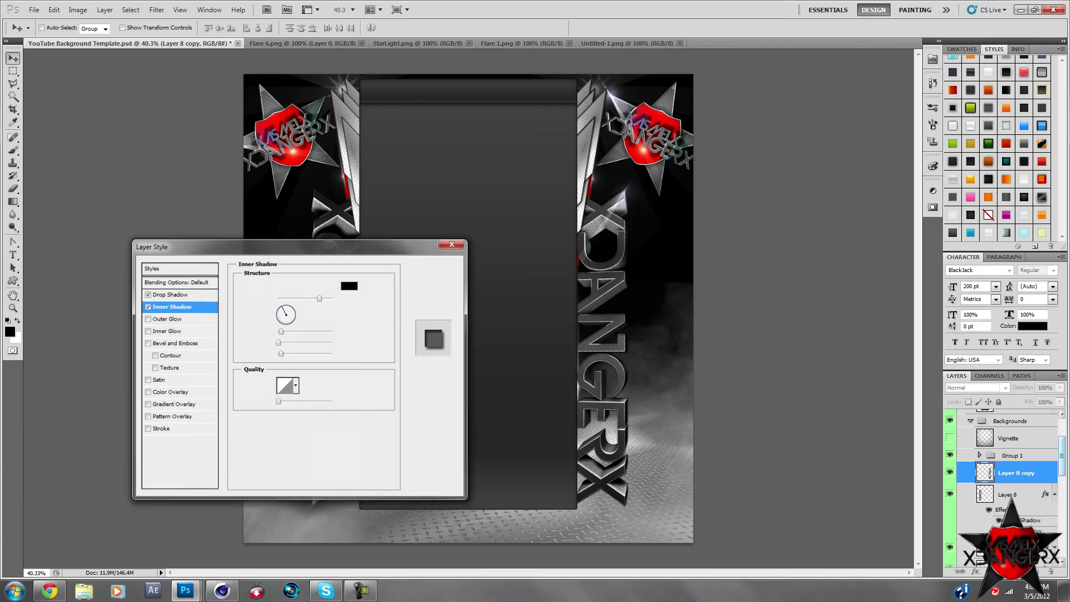
{"action": "key", "text": "Return"}
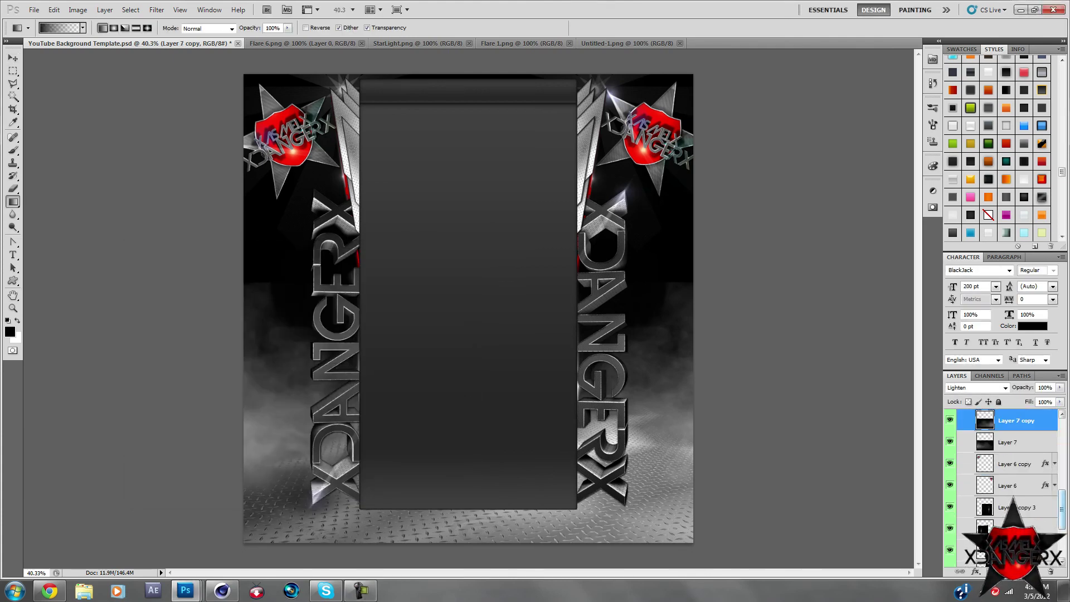
Try a dark gradient across the bottom of the background, then undo it
{"action": "scroll", "coordinate": [1003, 485], "scroll_direction": "down", "scroll_amount": 5}
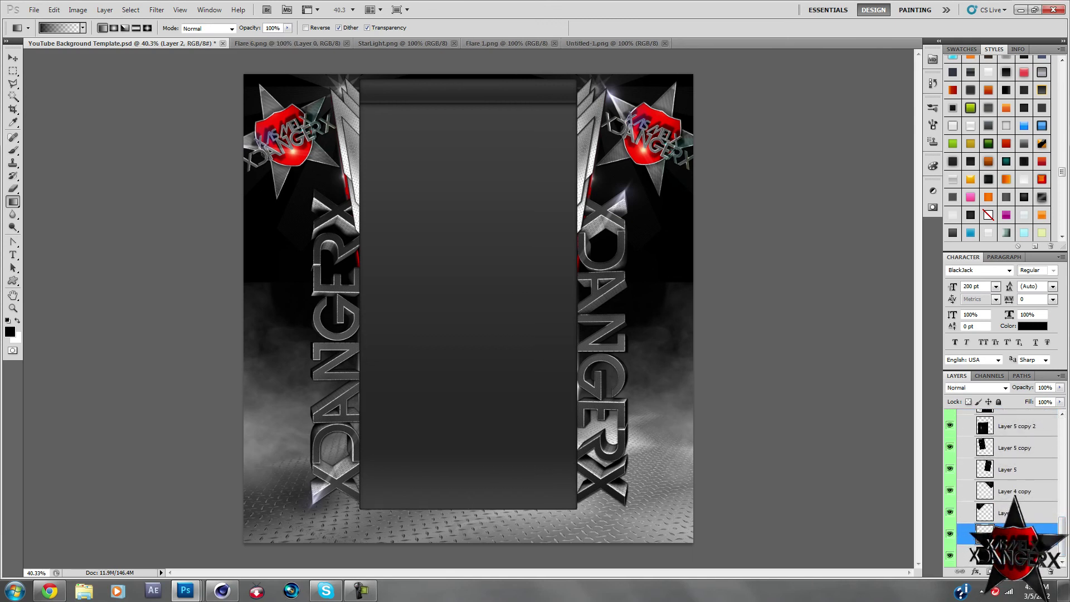
{"action": "left_click_drag", "start_coordinate": [468, 544], "coordinate": [468, 412]}
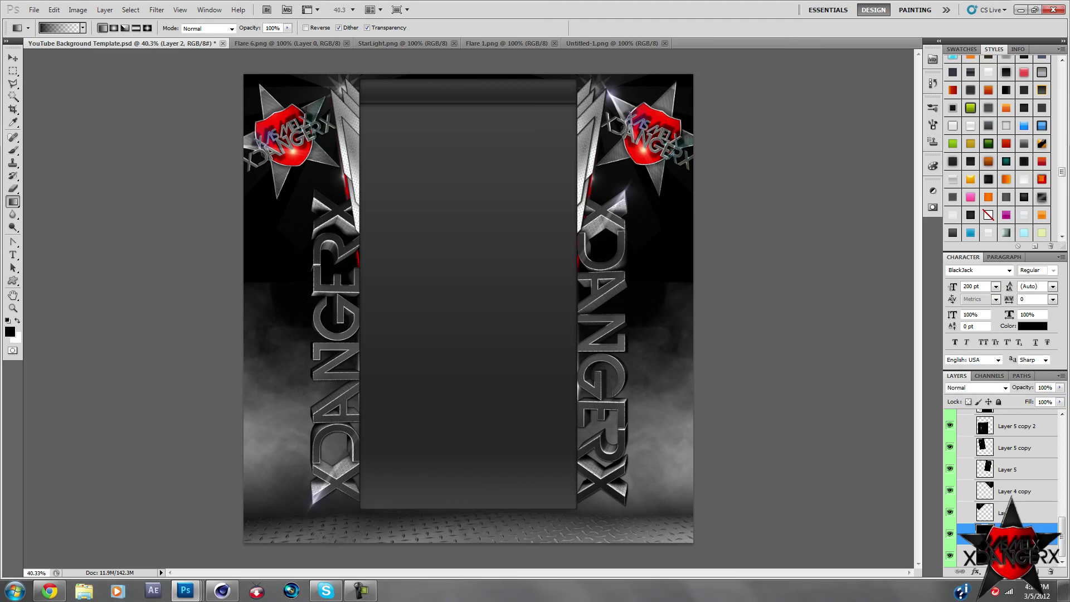
{"action": "key", "text": "ctrl+z"}
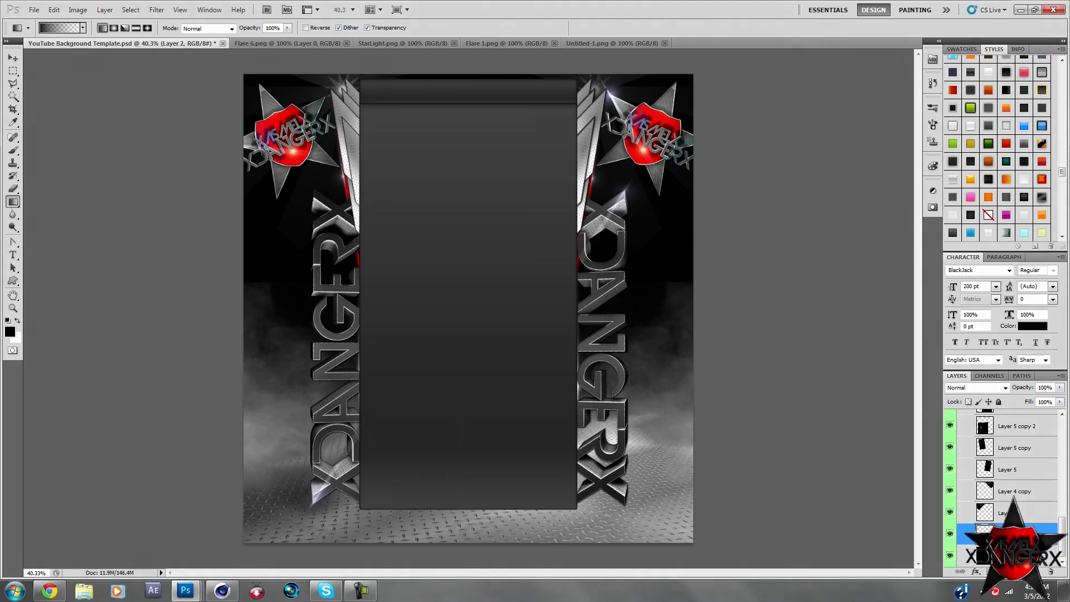